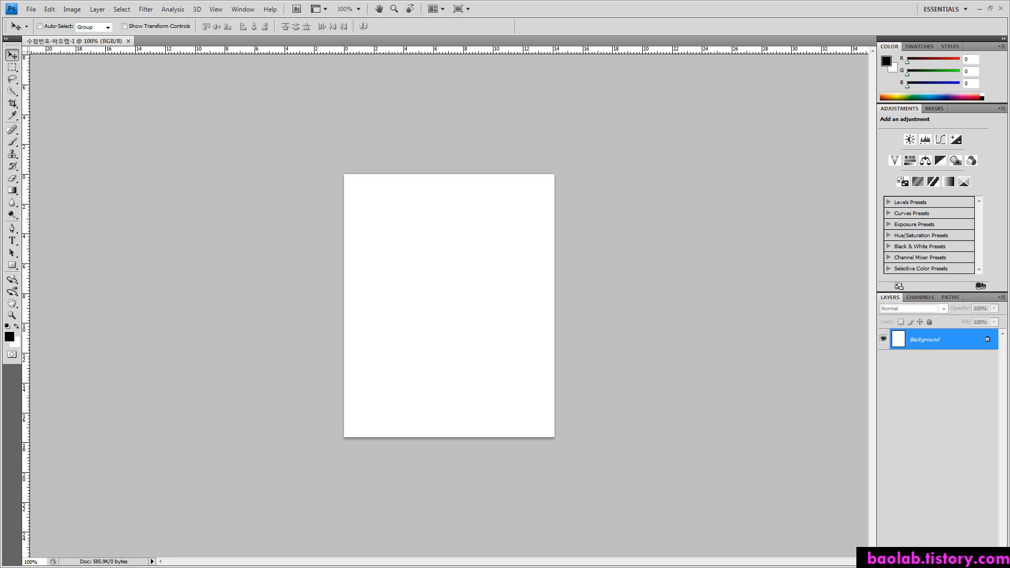
Bring the 포토샵예제소스모음 folder window and the blog's browser window into view side by side over the workspace.
left_click_drag(16, 94, 597, 108)
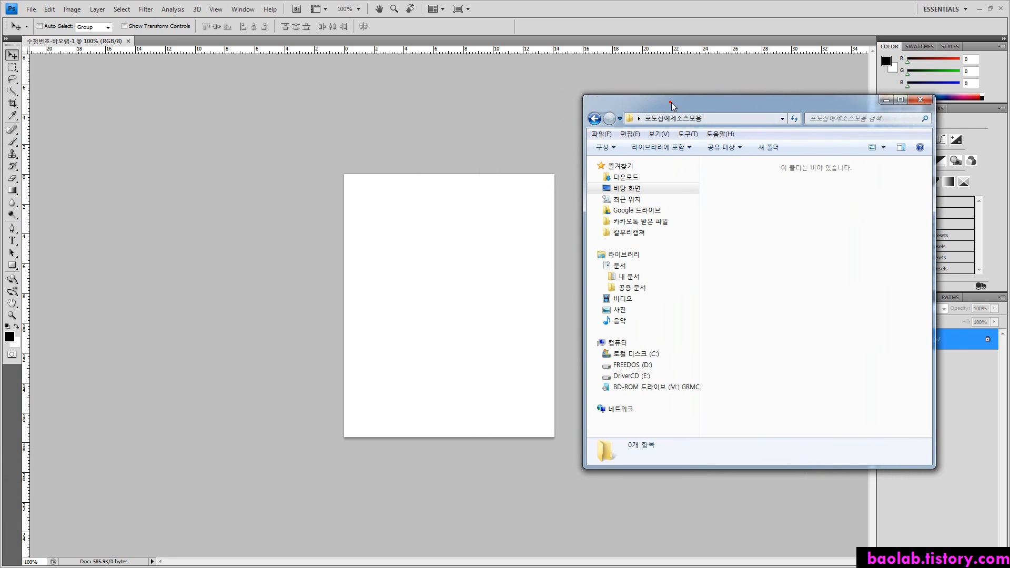
left_click_drag(670, 100, 699, 96)
left_click(717, 119)
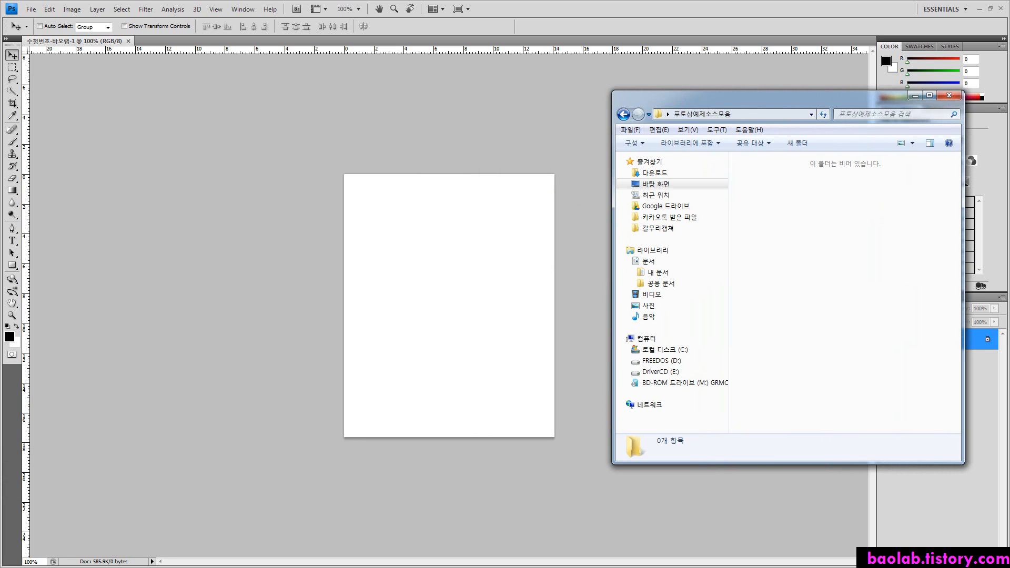
left_click_drag(1, 79, 422, 84)
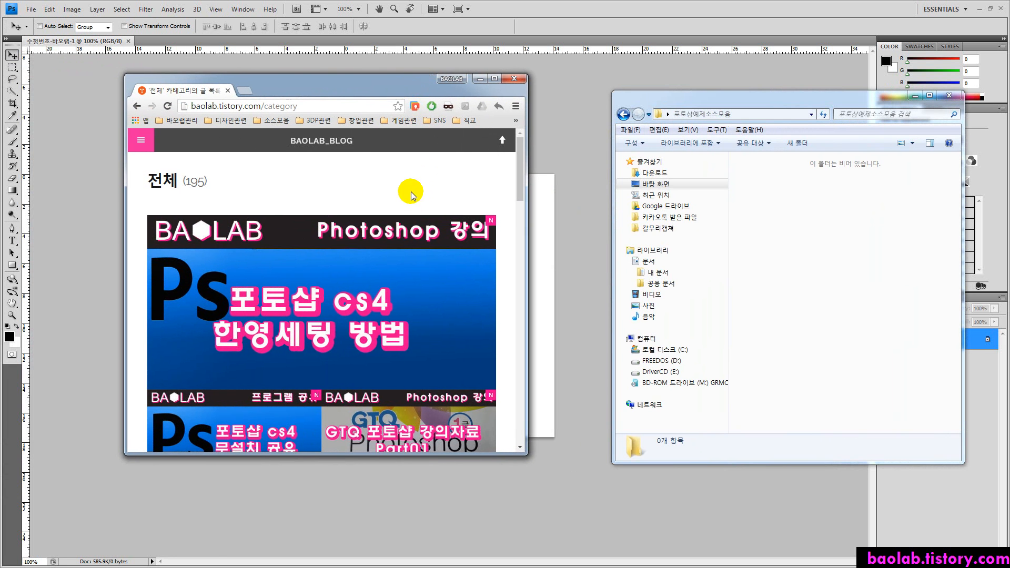
Open the blog post "GTQ 포토샵 강의자료 Part01" and go to its example images.
scroll(410, 195, "down", 2)
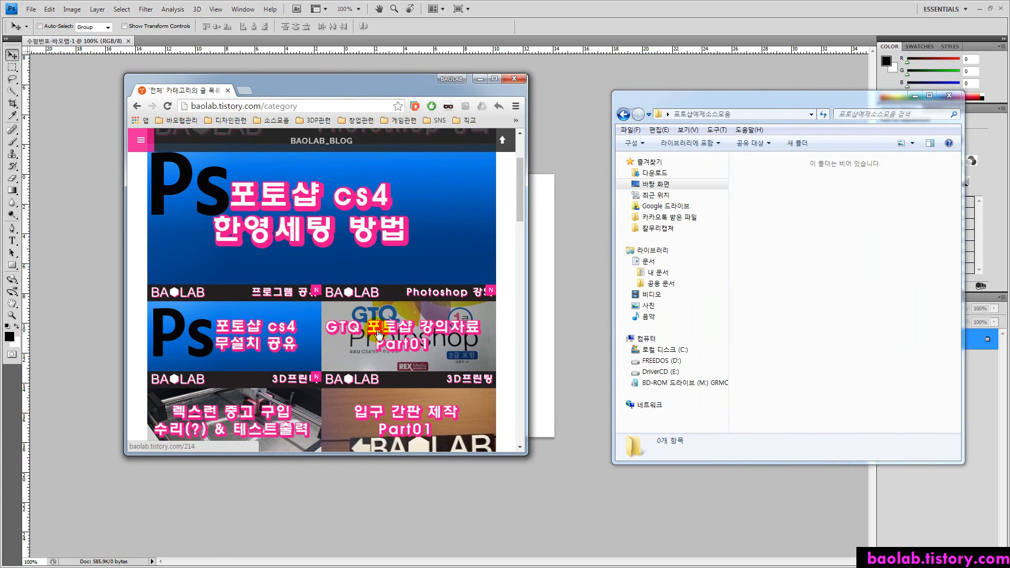
left_click(416, 349)
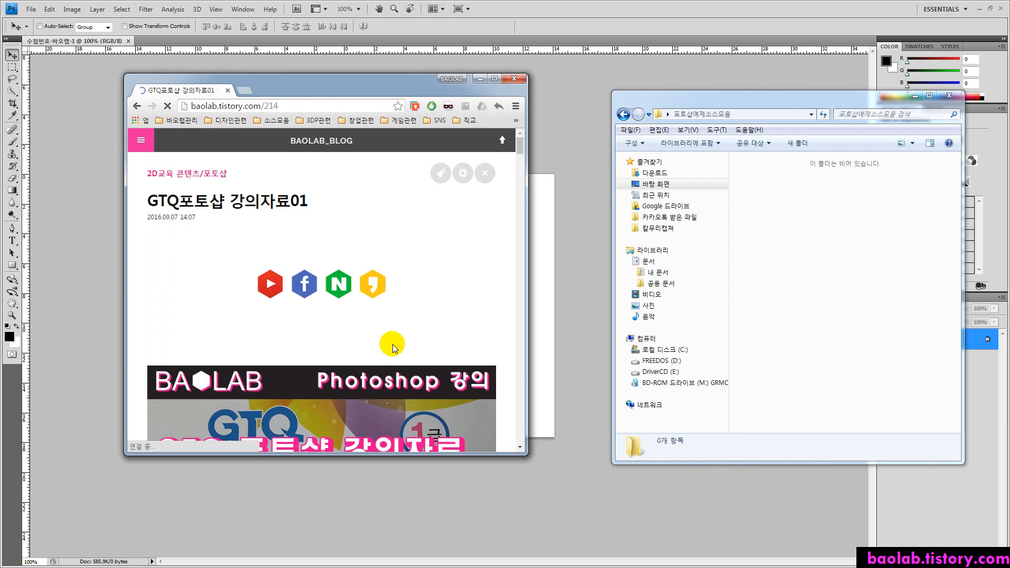
scroll(305, 309, "down", 2)
scroll(305, 309, "down", 10)
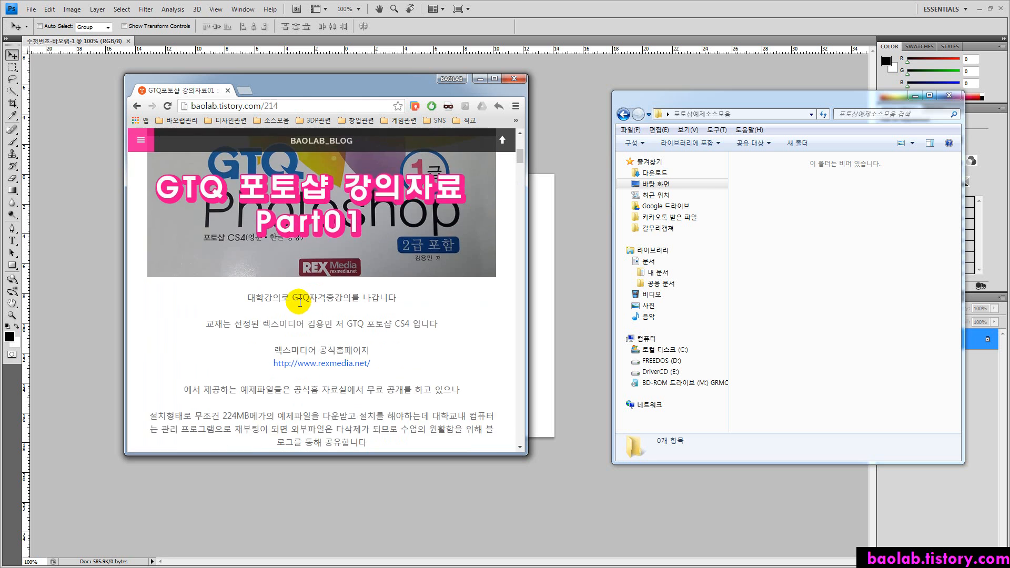
scroll(297, 302, "up", 2)
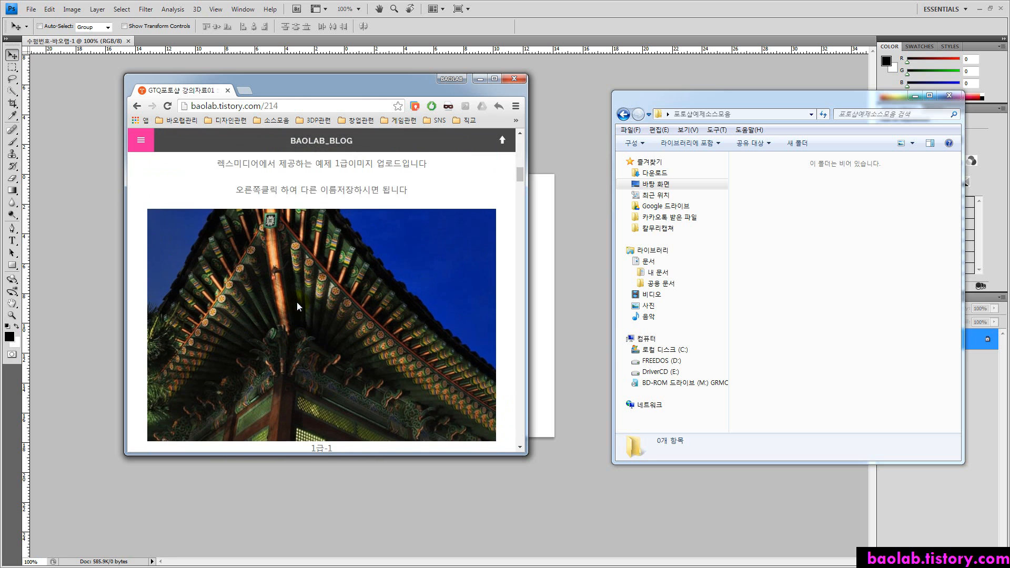
Save the palace roof image 1급-1 from the blog post into the 포토샵예제소스모음 folder.
scroll(311, 288, "down", 2)
scroll(310, 303, "down", 4)
scroll(310, 304, "up", 5)
scroll(294, 292, "up", 1)
left_click_drag(327, 310, 777, 269)
Save the pink lotus image 1급-2 from the blog post into the 포토샵예제소스모음 folder.
left_click(494, 209)
scroll(497, 211, "down", 1)
scroll(496, 209, "down", 5)
left_click_drag(343, 264, 837, 271)
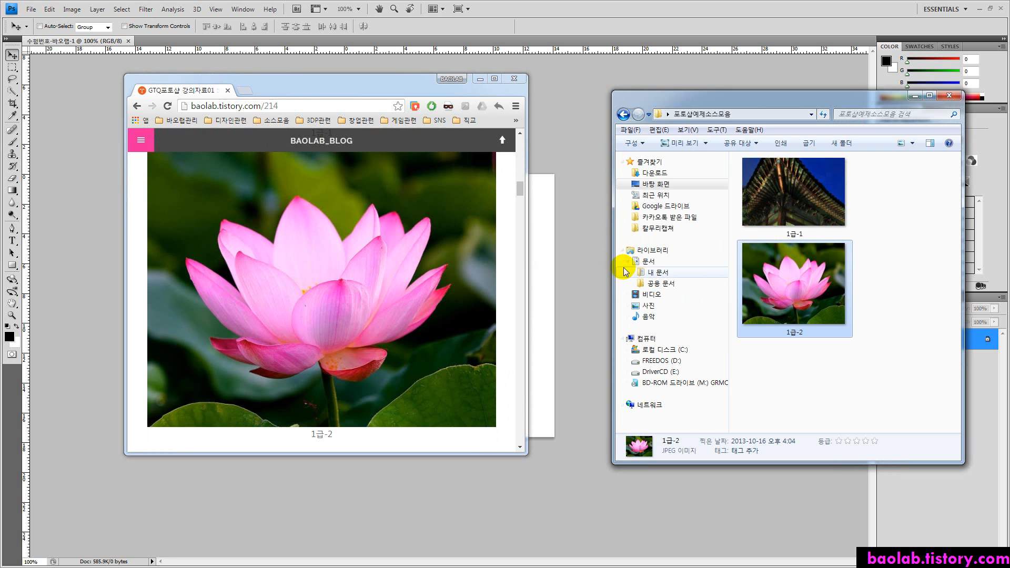
Save the upright lotus image 1급-3 from the blog post into the same folder and clear the file selection.
left_click(510, 301)
scroll(509, 301, "down", 3)
scroll(509, 301, "down", 2)
left_click_drag(327, 303, 771, 349)
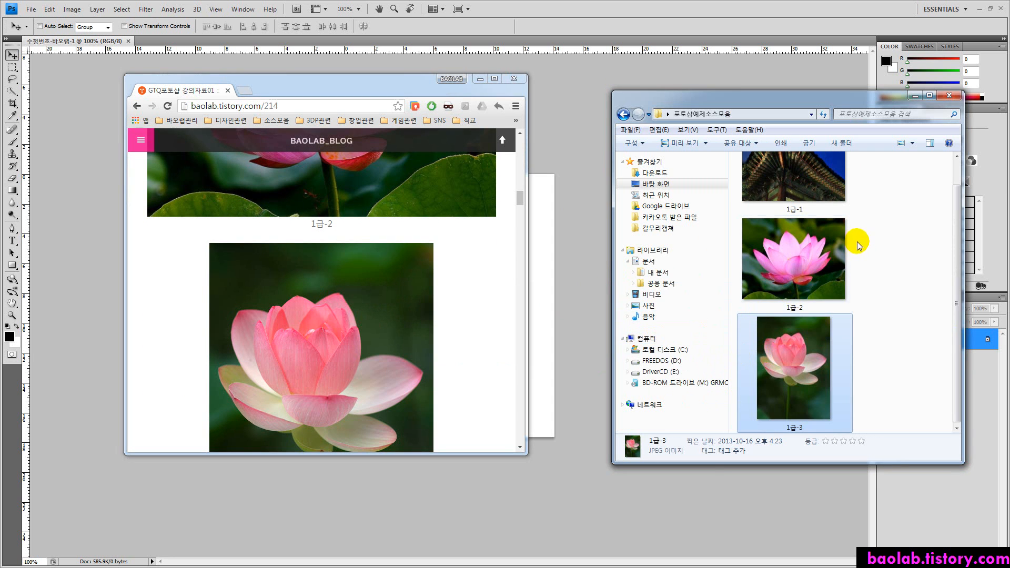
left_click(865, 242)
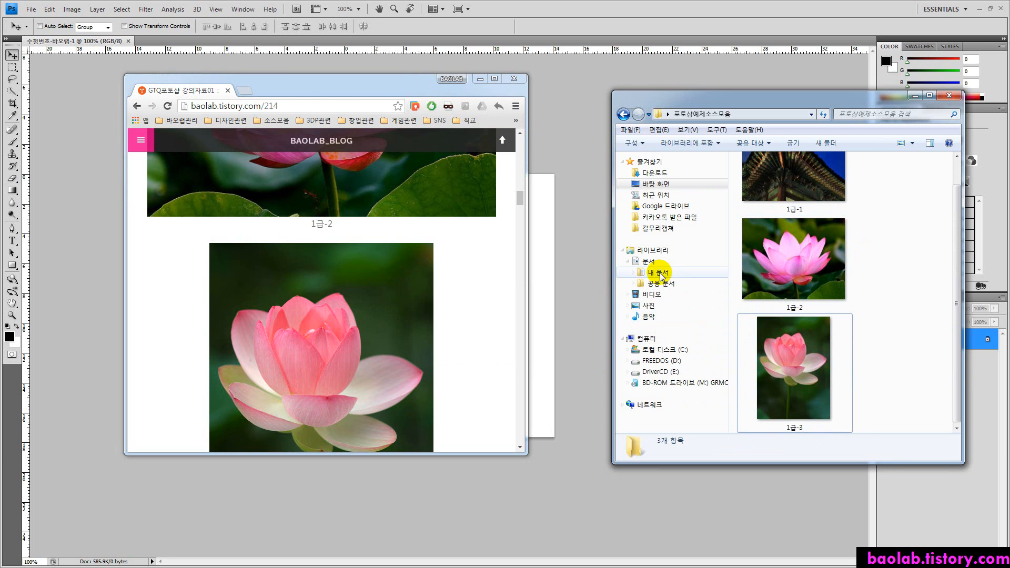
Move the browser window off the screen and select the 1급-1 image in the source folder.
left_click_drag(396, 87, 0, 157)
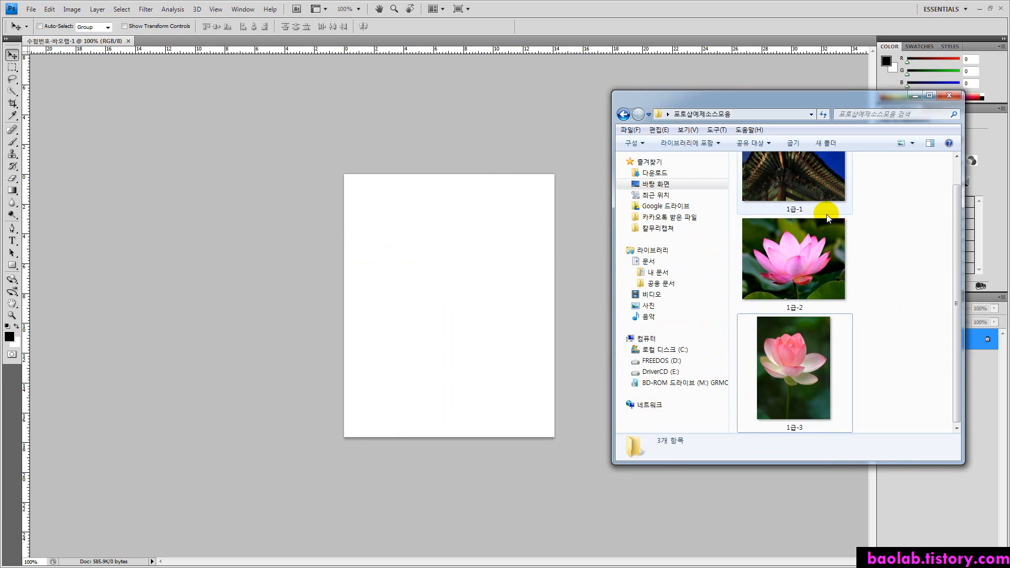
scroll(872, 336, "up", 1)
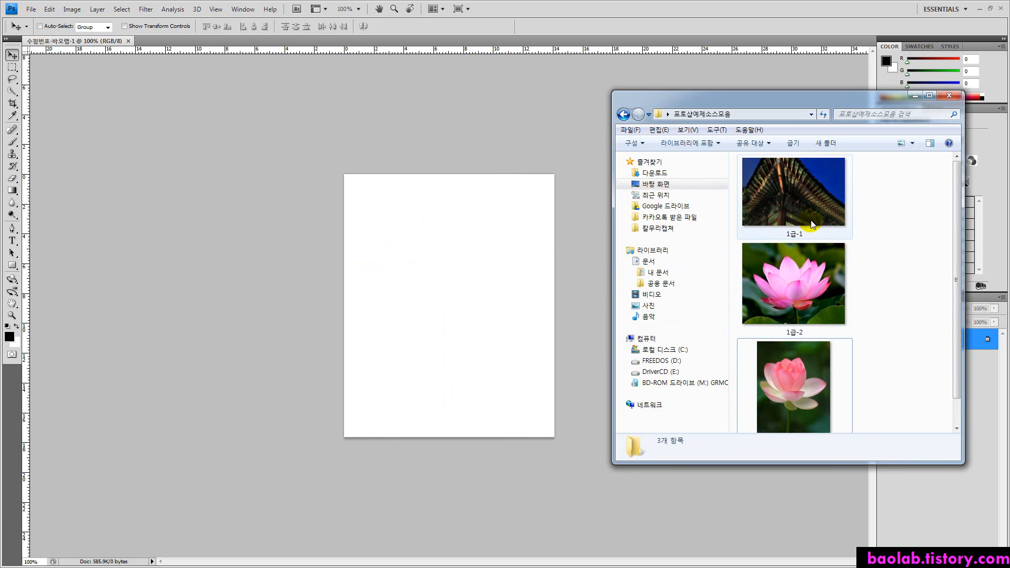
left_click(811, 222)
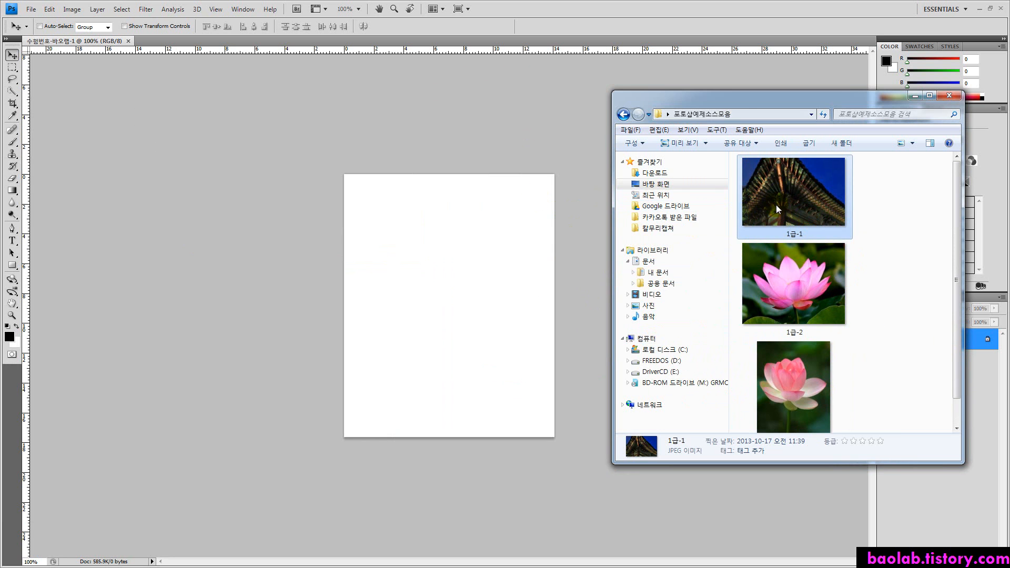
Return to Photoshop and close the blank 수험번호-바오랩-1 document.
left_click(128, 41)
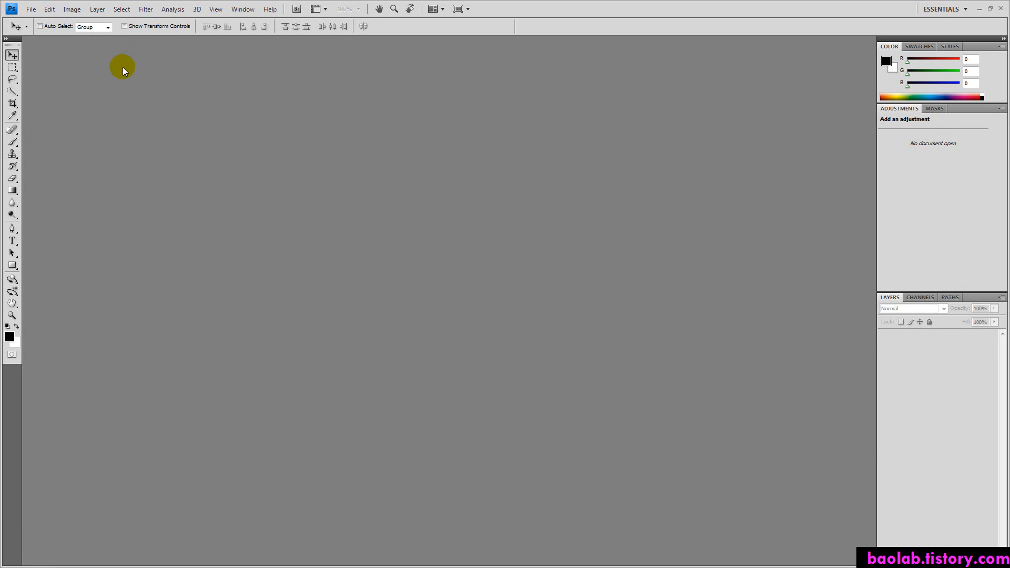
left_click(36, 10)
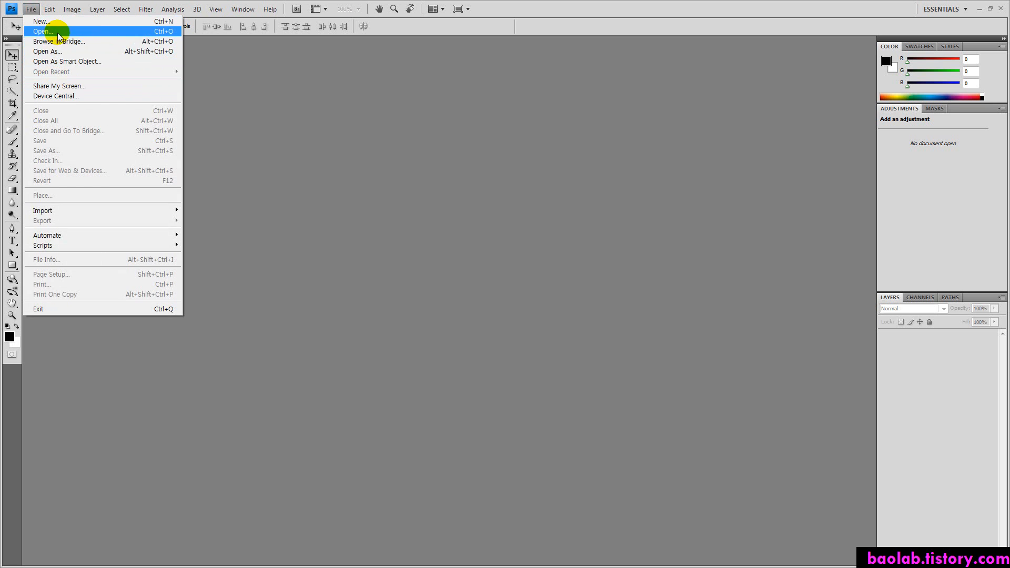
left_click(293, 91)
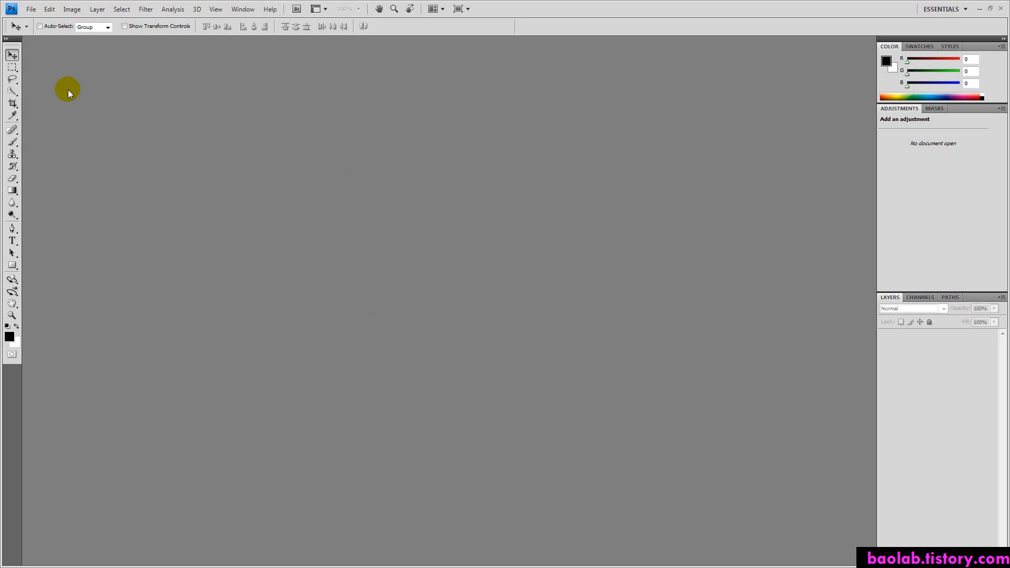
Create a white 400 x 500 pixel RGB document at 72 pixels/inch named 수험번호-바오랩-1.
left_click(35, 10)
left_click(40, 21)
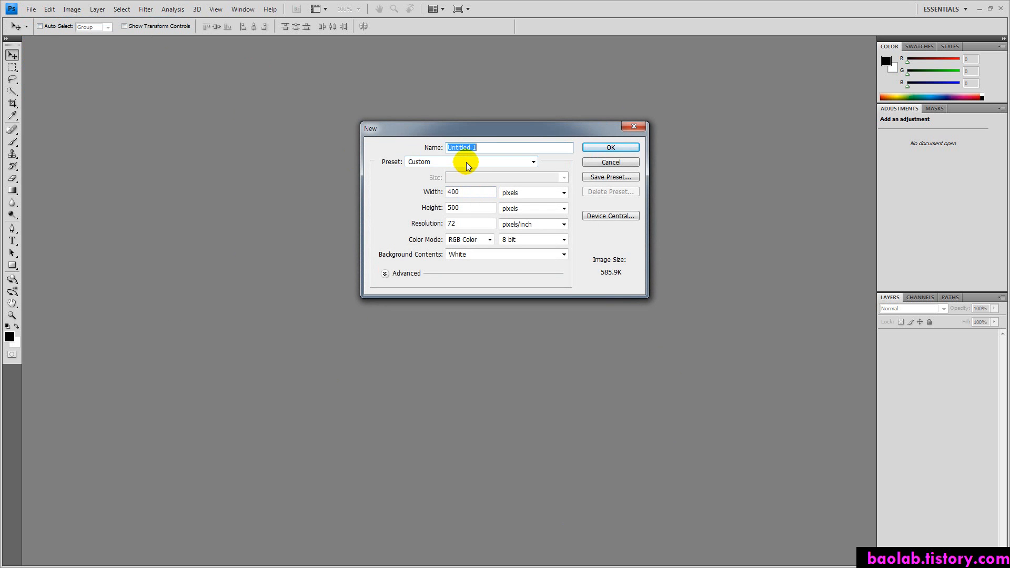
type("수희")
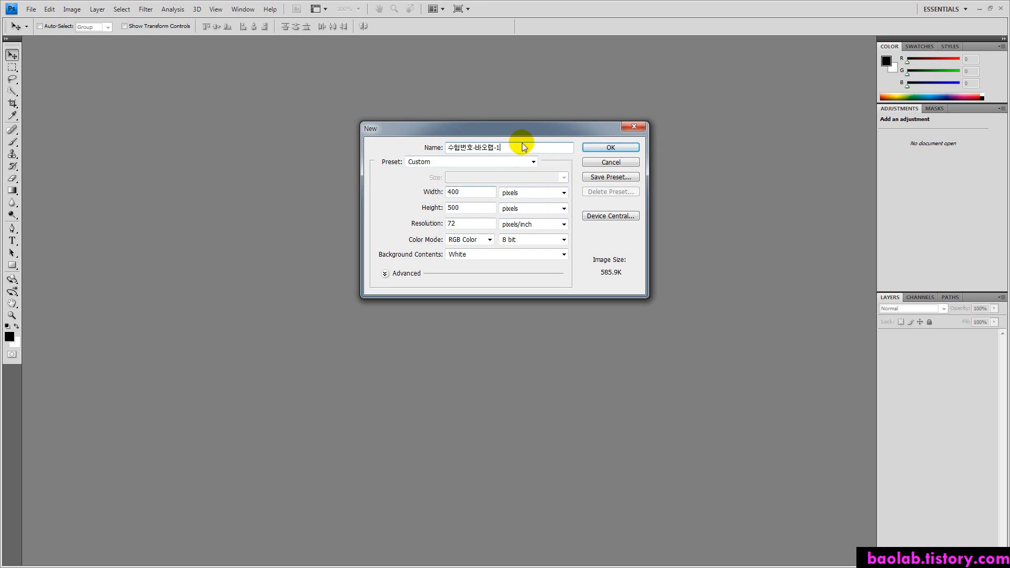
left_click(584, 147)
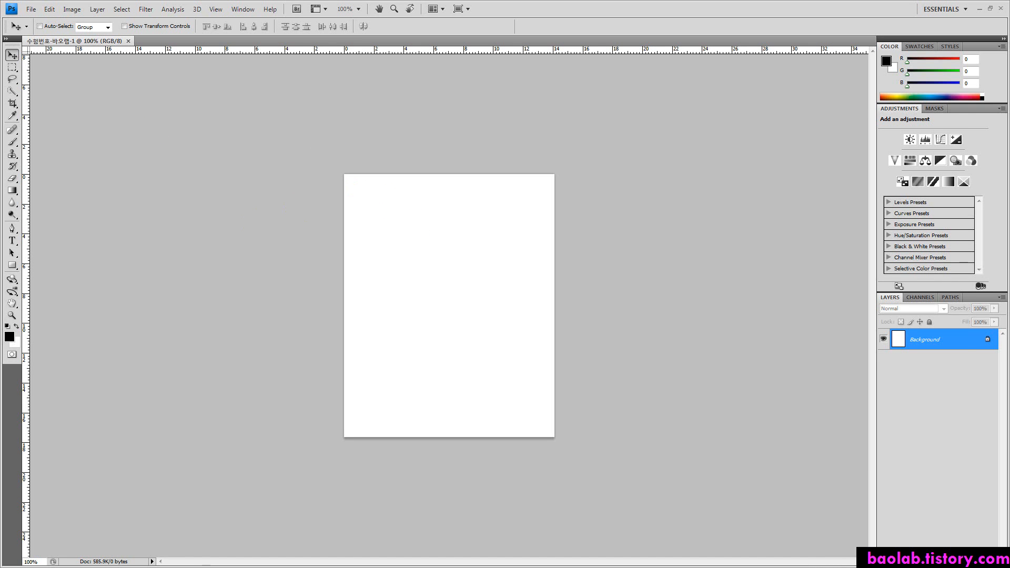
Try to open the three source images by carrying them from the folder window onto the blank canvas.
key("alt+Tab")
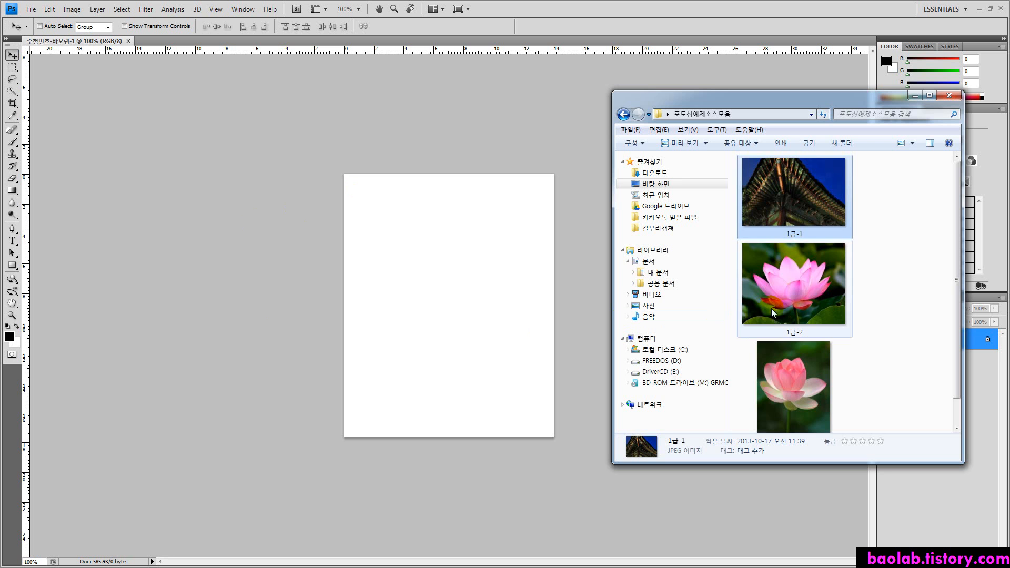
left_click(873, 195)
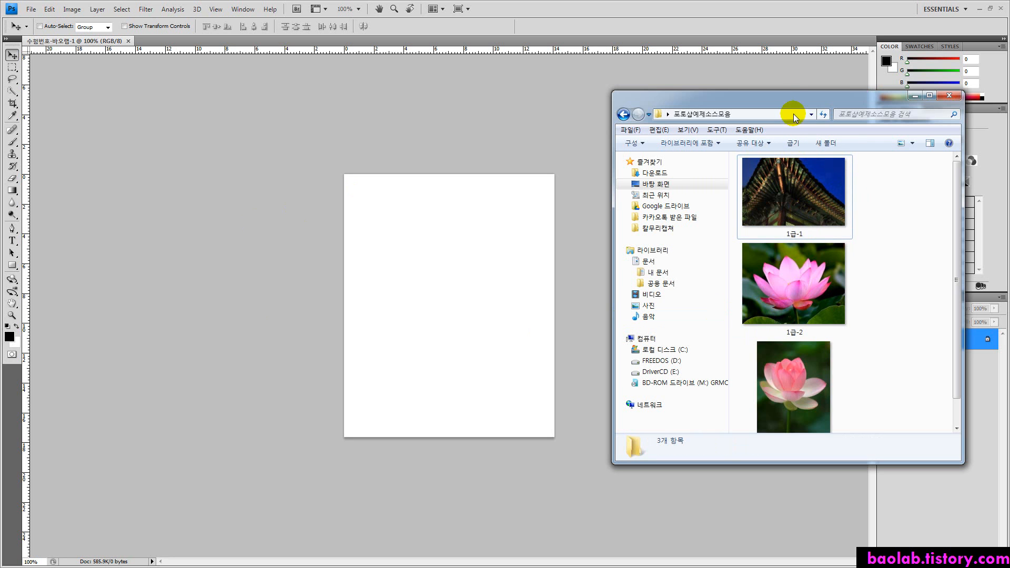
left_click_drag(868, 203, 763, 428)
left_click_drag(768, 260, 459, 304)
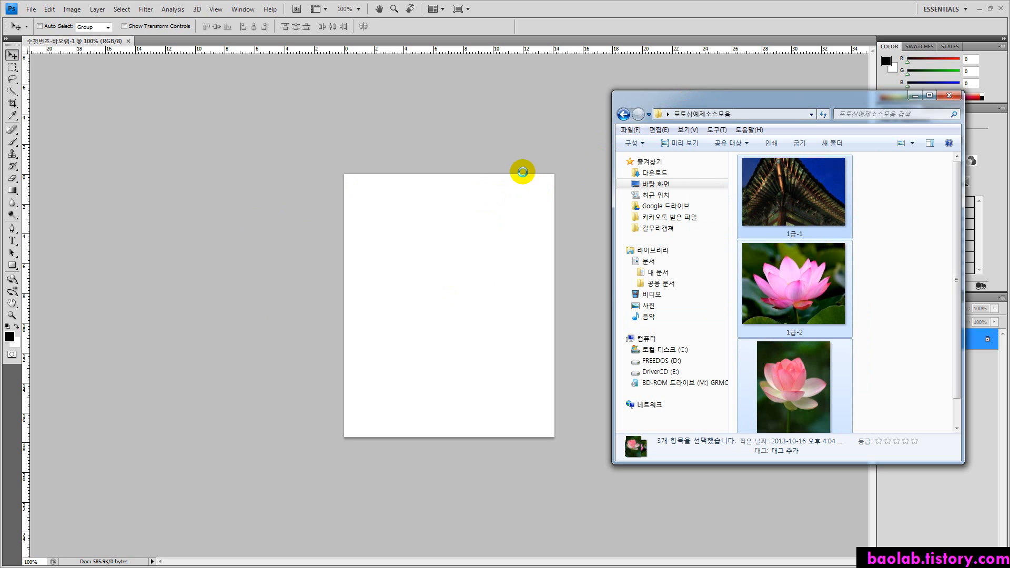
left_click(883, 220)
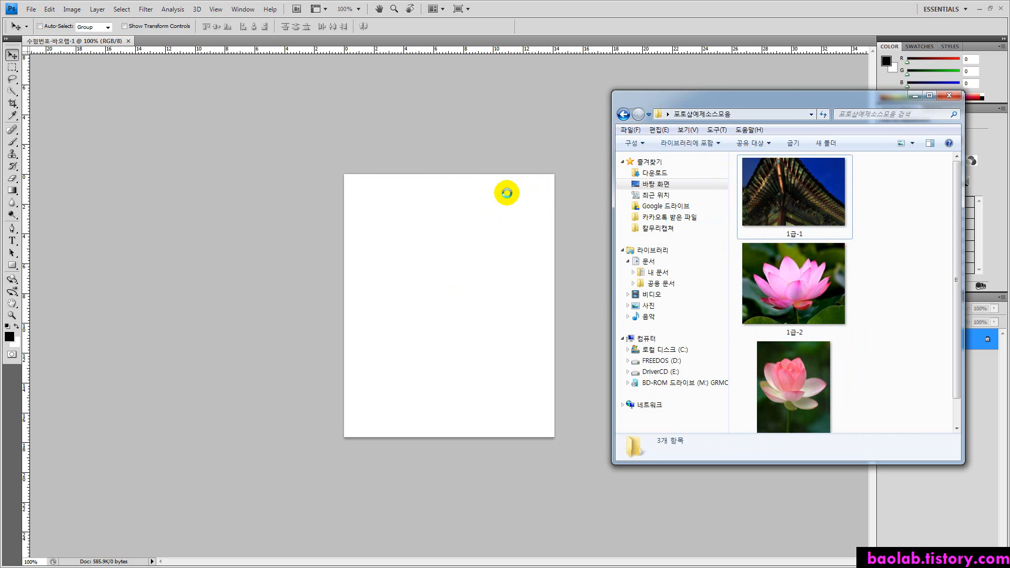
left_click(816, 179)
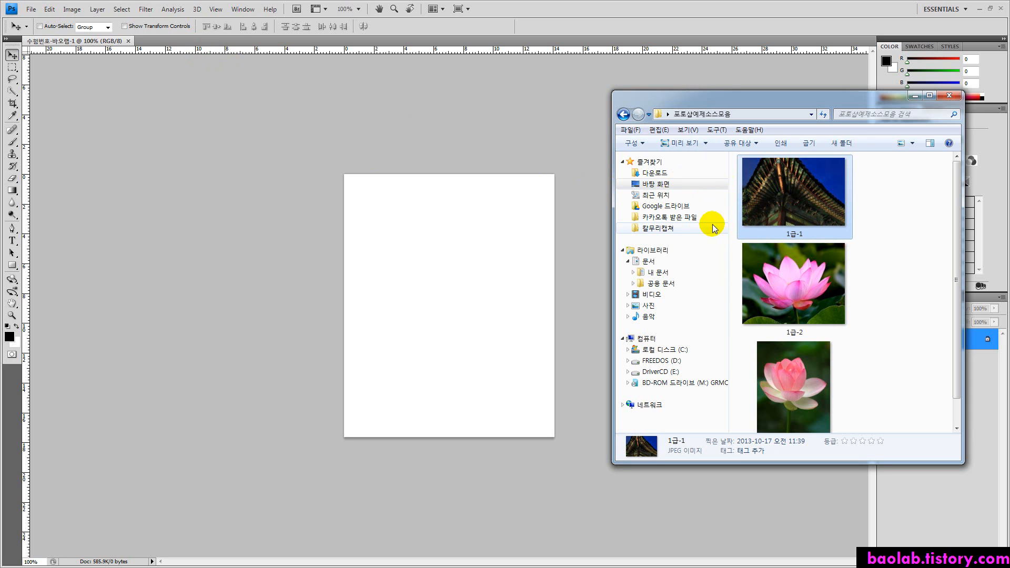
left_click(875, 223)
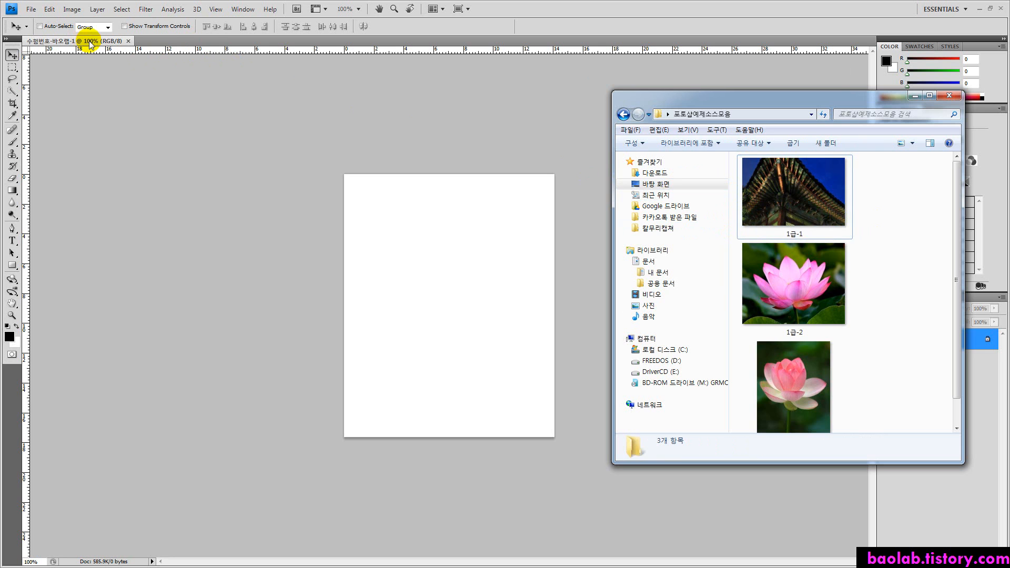
left_click(169, 44)
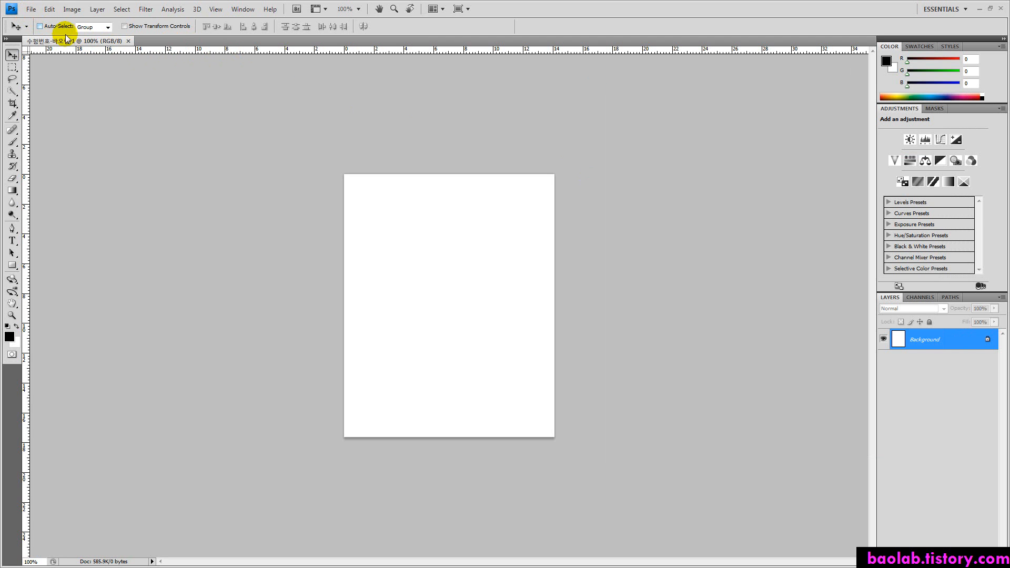
Open 1급-1.jpg, 1급-2.jpg and 1급-3.jpg together from the 포토샵예제소스모음 folder on the desktop.
left_click(31, 9)
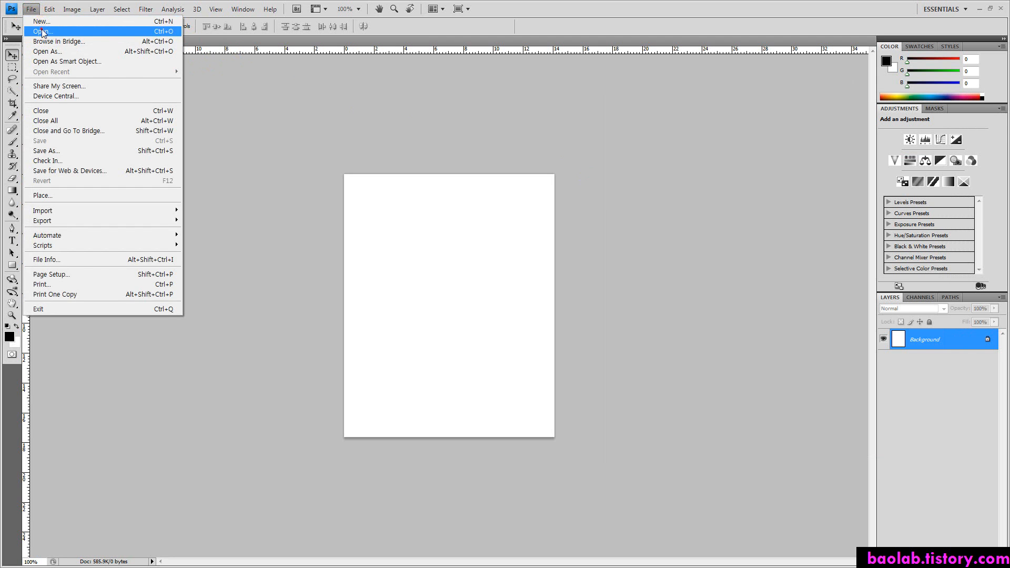
left_click(37, 33)
left_click(362, 167)
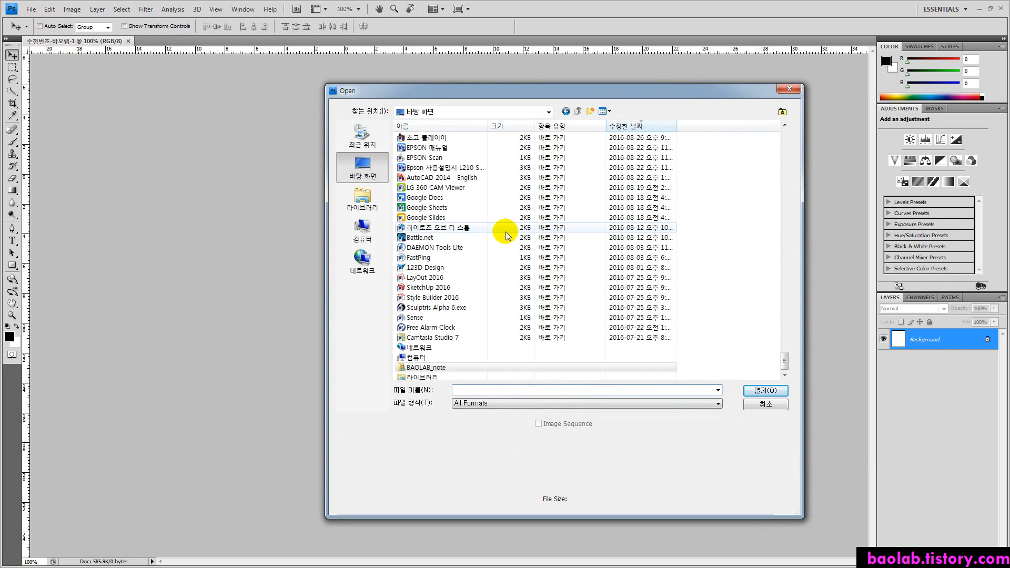
mouse_move(792, 355)
left_mouse_down()
mouse_move(773, 305)
mouse_move(773, 129)
mouse_move(787, 348)
left_mouse_up()
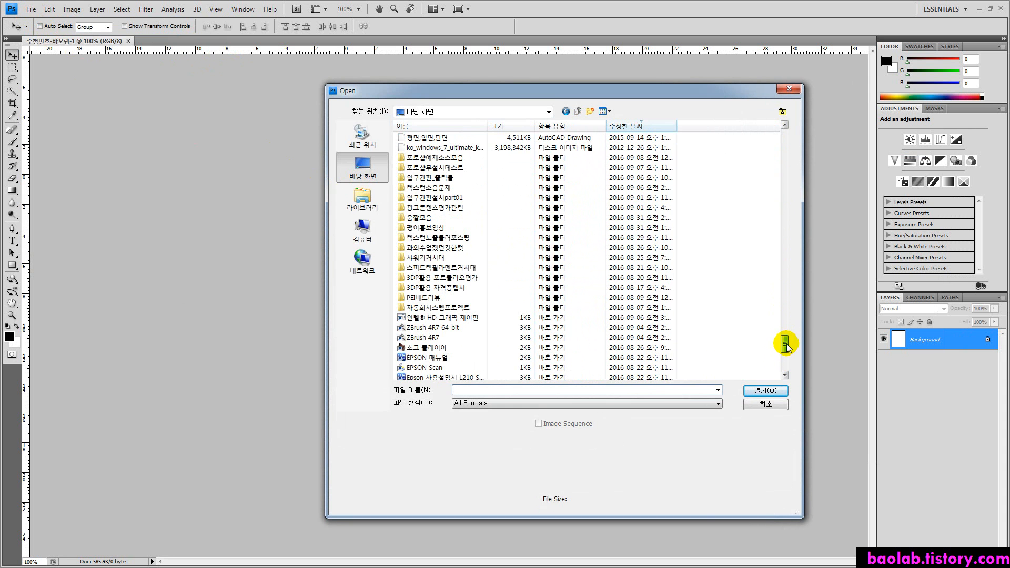
double_click(498, 159)
left_click_drag(611, 249, 397, 124)
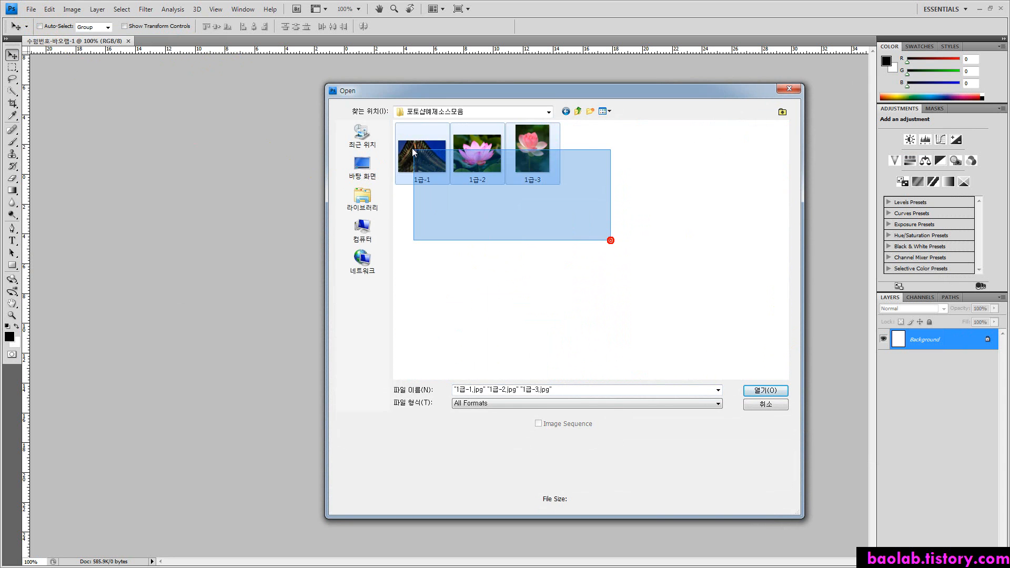
left_click(758, 393)
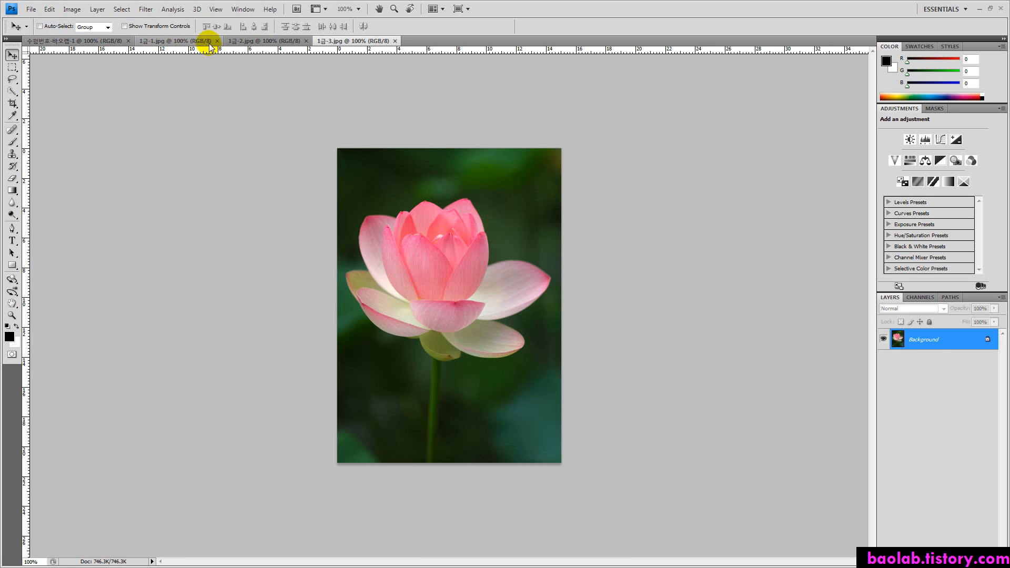
View the three opened source images in turn, finishing on the blank 수험번호-바오랩-1 document.
left_click(177, 41)
left_click(263, 40)
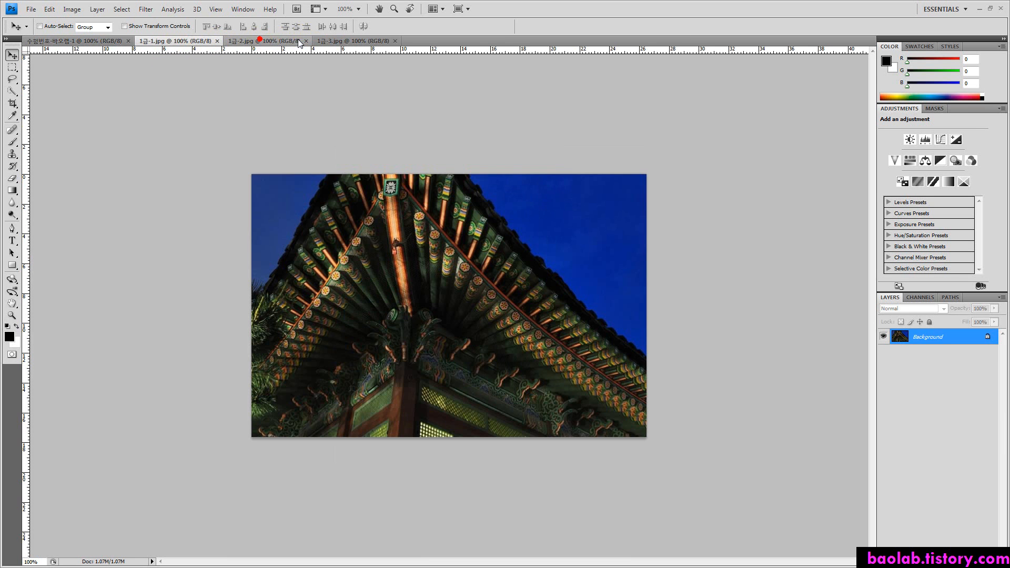
left_click(334, 41)
left_click(176, 41)
left_click(263, 40)
left_click(340, 40)
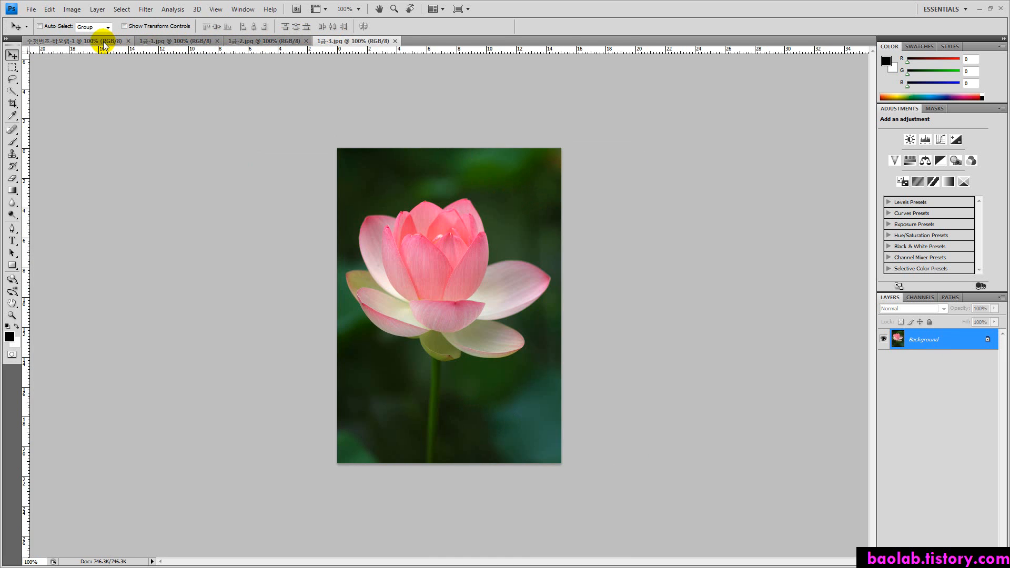
left_click(105, 41)
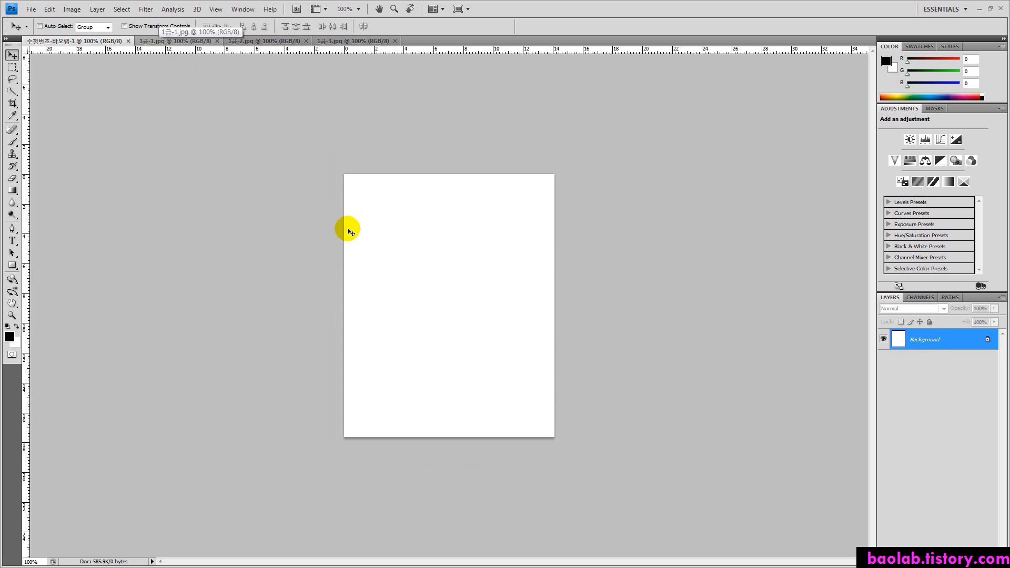
Try to move the 1급-1.jpg picture straight onto the 수험번호-바오랩-1 document.
left_click(209, 42)
left_click_drag(352, 182, 32, 66)
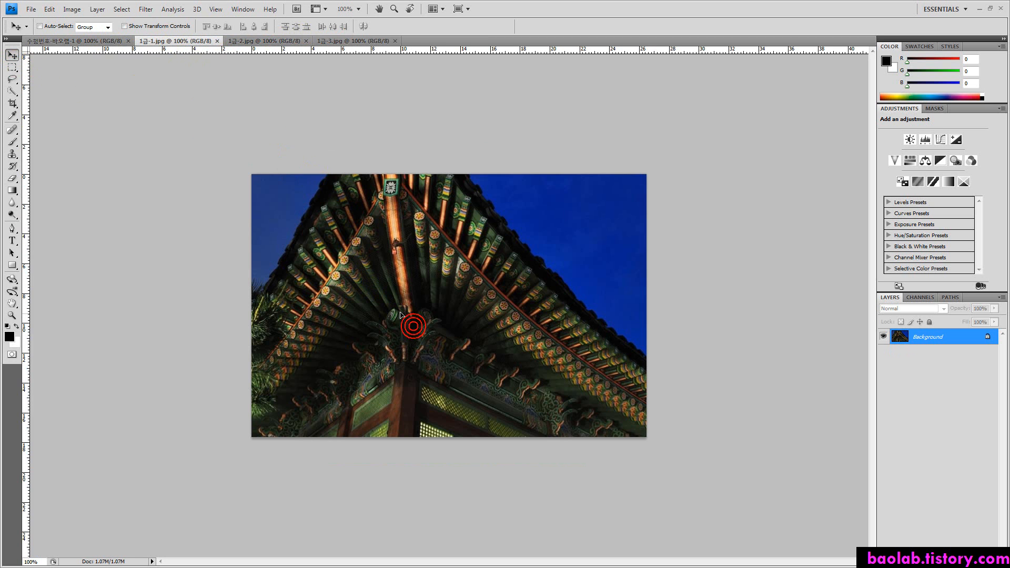
left_click(339, 272)
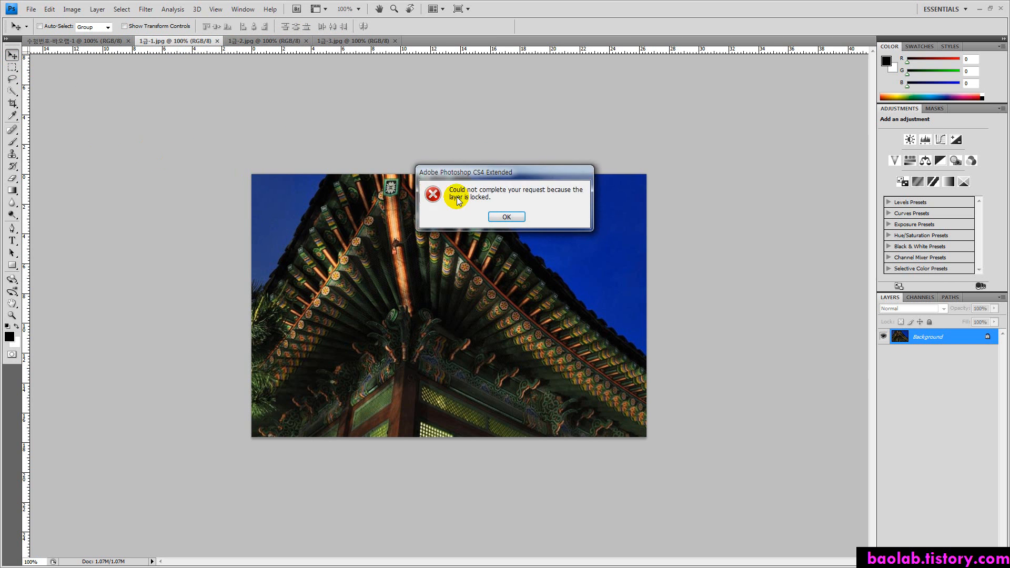
left_click(510, 213)
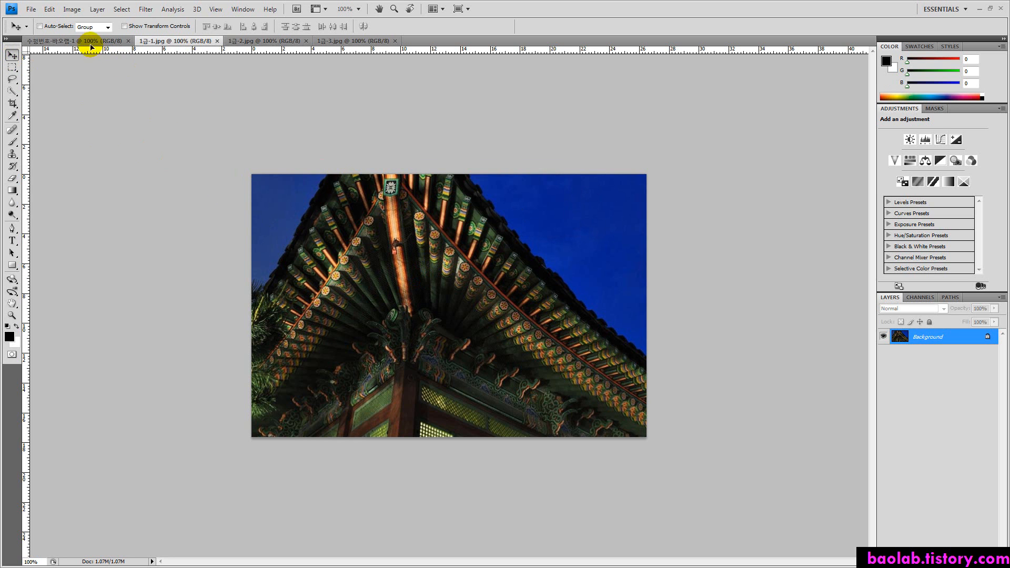
Float 1급-1.jpg in its own window, copy its picture onto the 수험번호-바오랩-1 canvas and close the source image.
left_click_drag(154, 42, 350, 119)
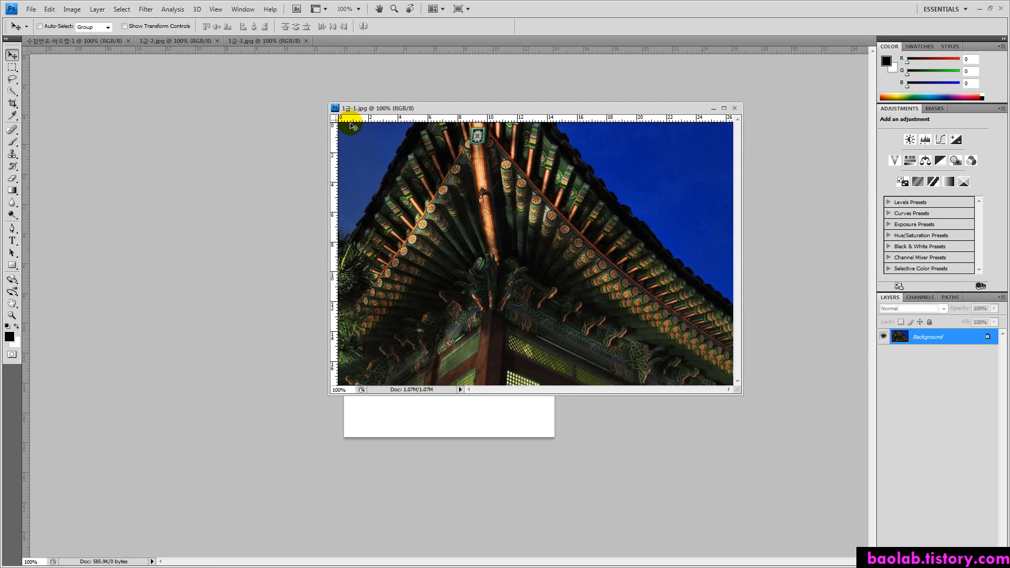
left_click_drag(416, 108, 630, 87)
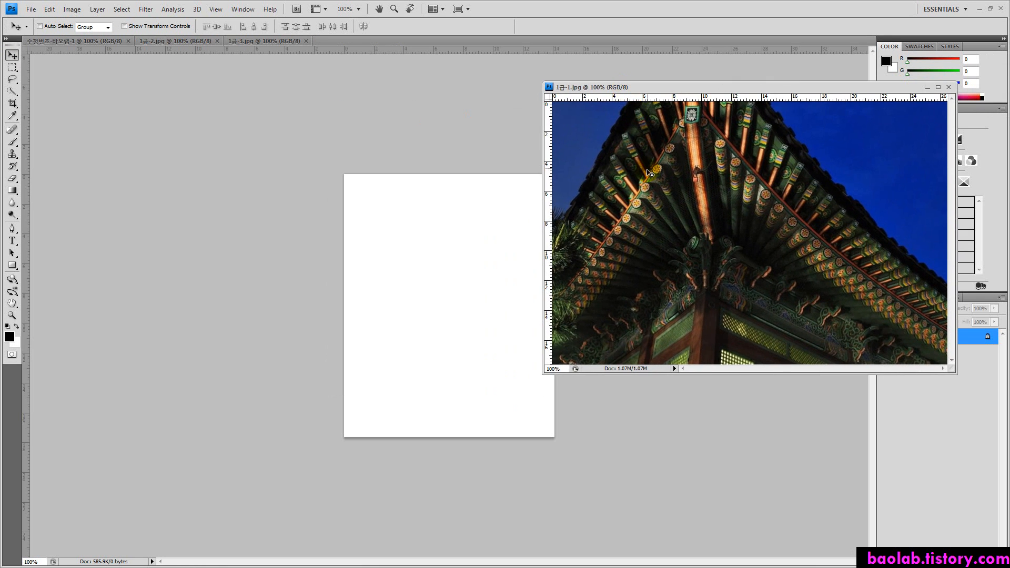
left_click_drag(665, 181, 451, 280)
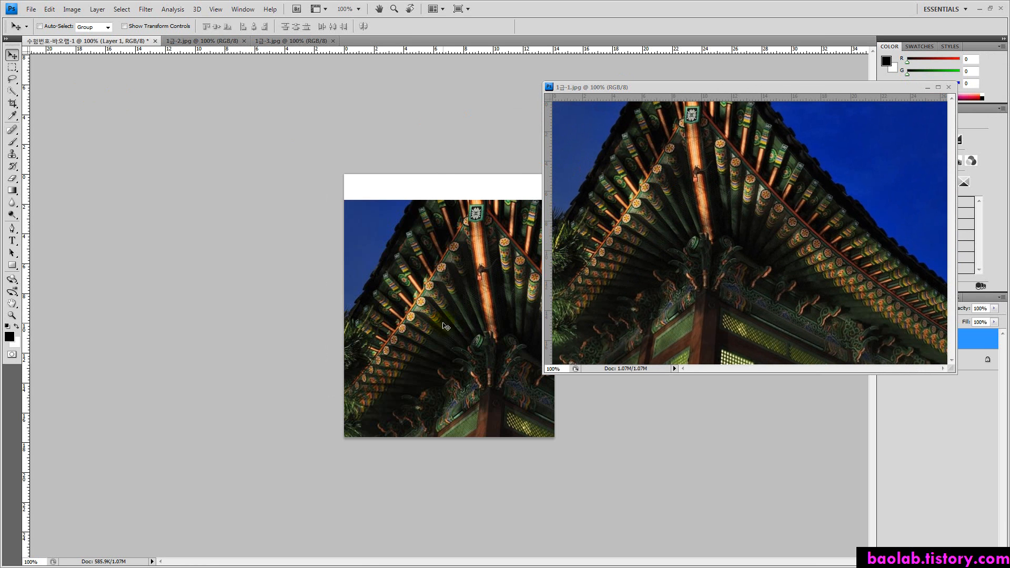
left_click_drag(697, 85, 547, 94)
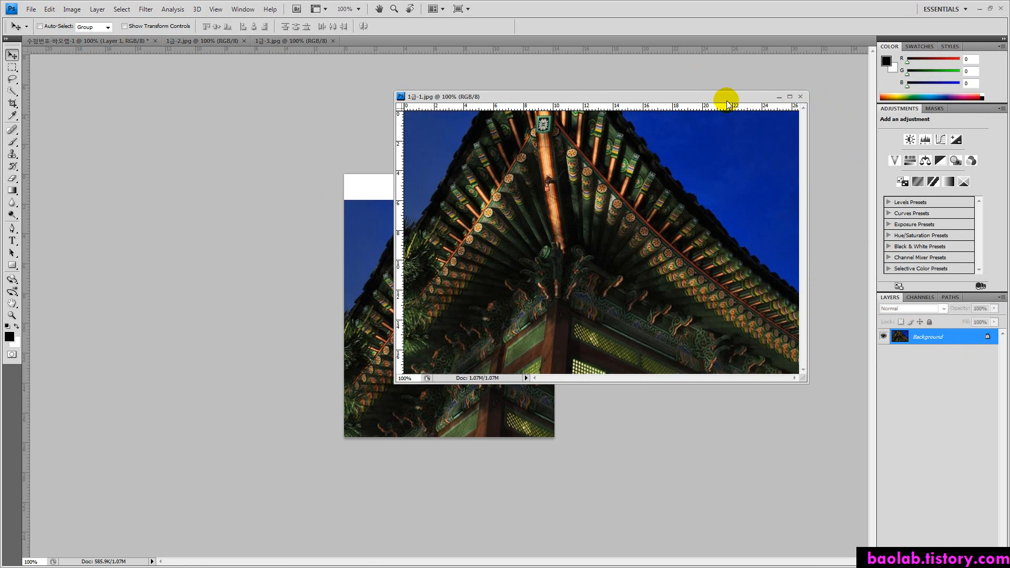
left_click_drag(726, 97, 418, 90)
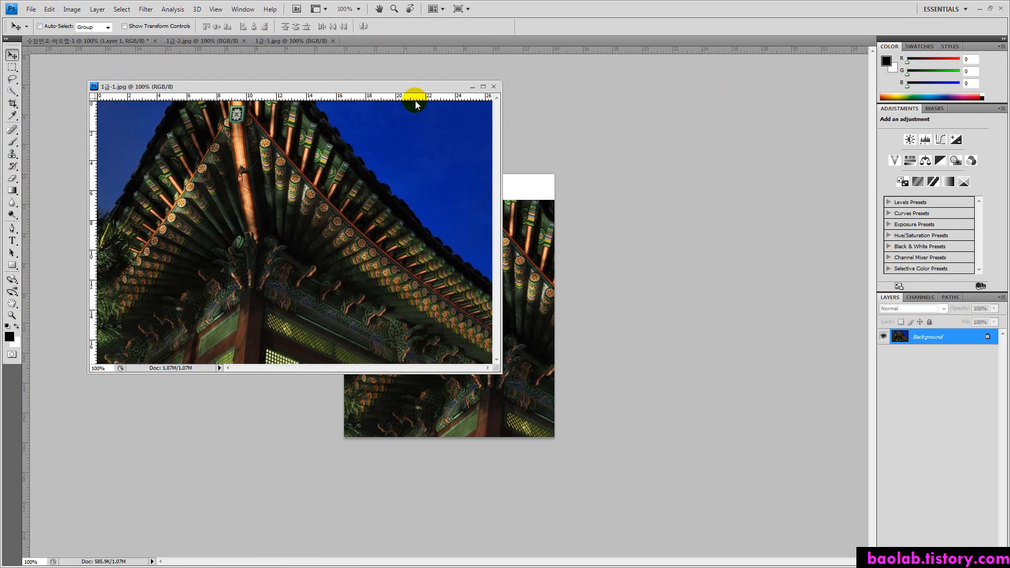
left_click(492, 87)
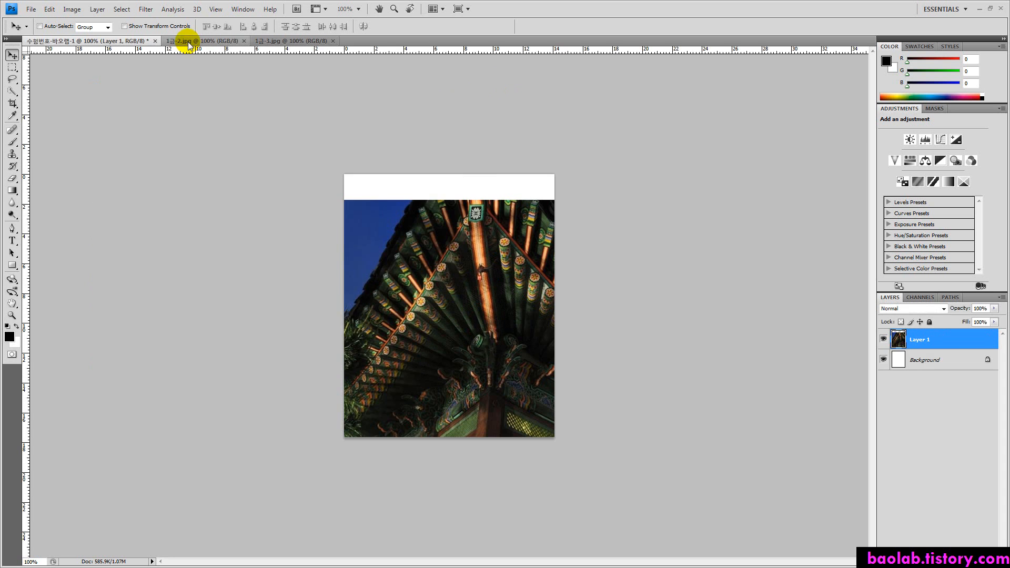
Float 1급-2.jpg in its own window, copy its picture onto the 수험번호-바오랩-1 canvas and close the source image.
left_click(188, 41)
left_click_drag(564, 159, 564, 153)
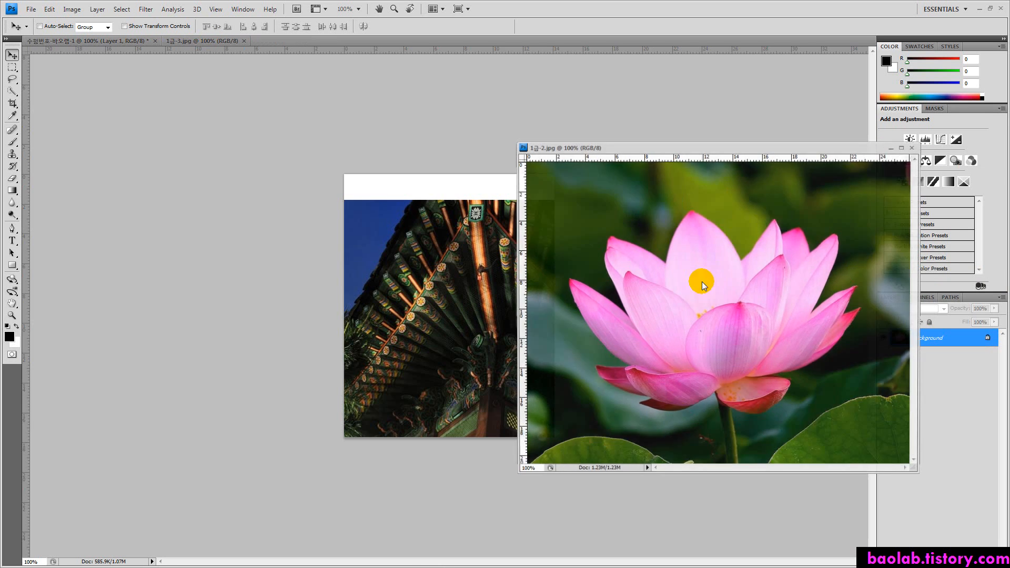
left_click_drag(493, 300, 494, 300)
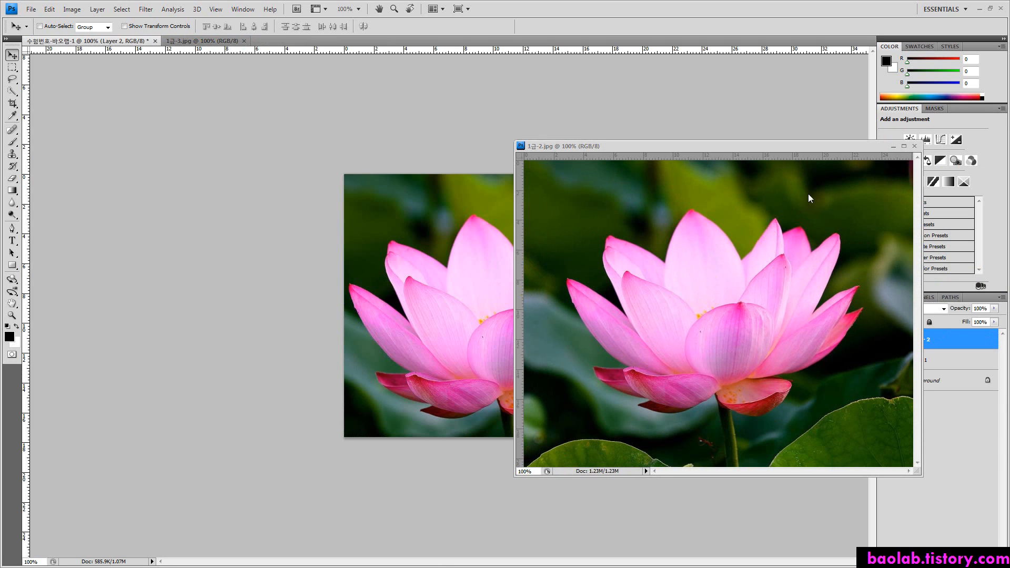
left_click(914, 143)
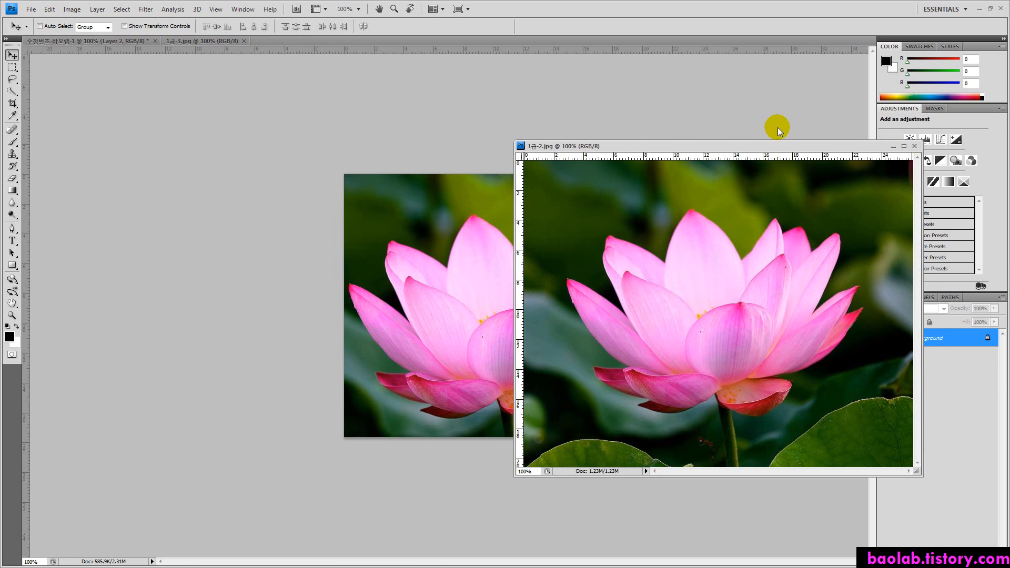
left_click(915, 146)
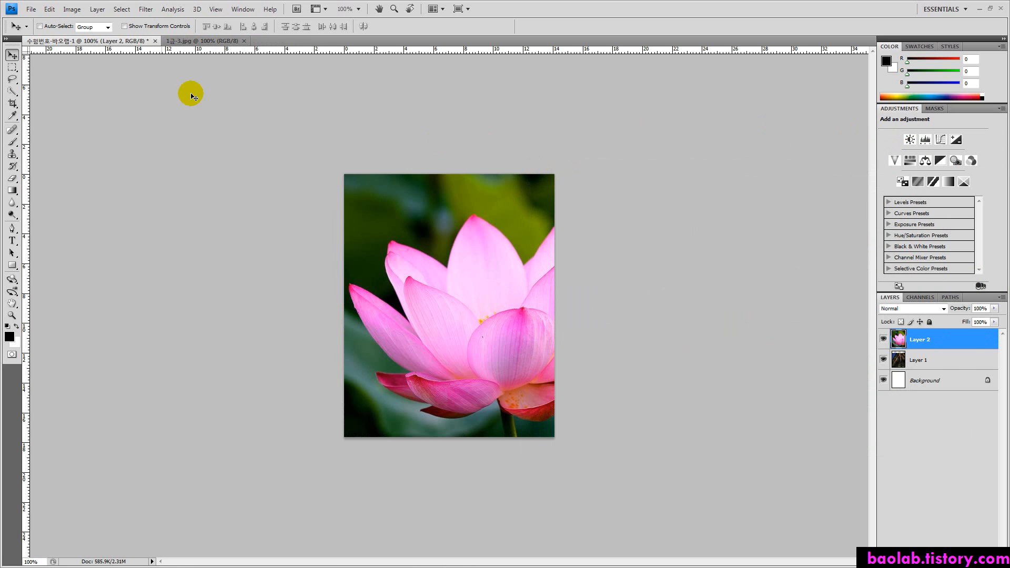
Float 1급-3.jpg in its own window, copy its picture onto the 수험번호-바오랩-1 canvas and close the source image.
left_click(192, 41)
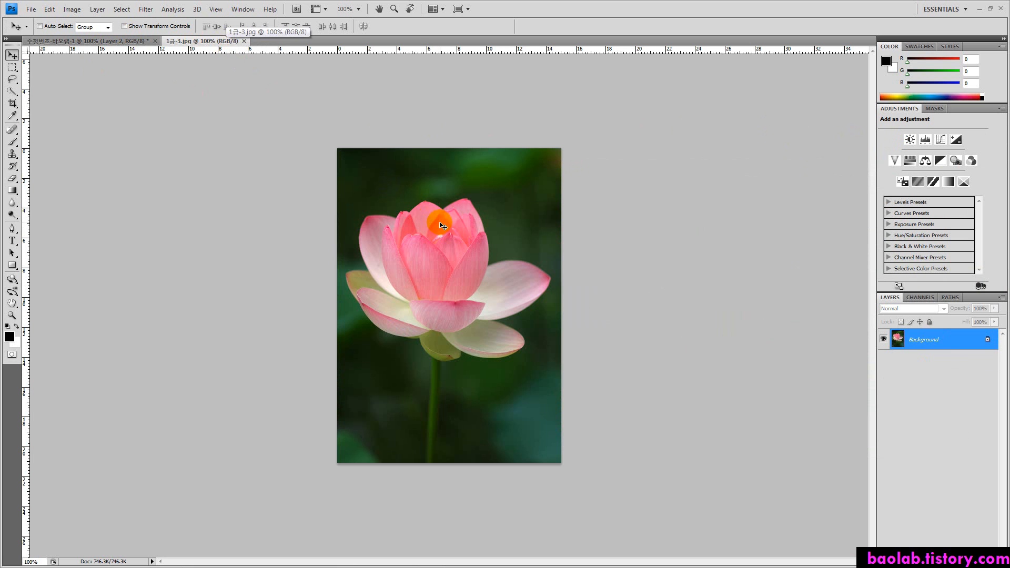
left_click_drag(185, 42, 568, 176)
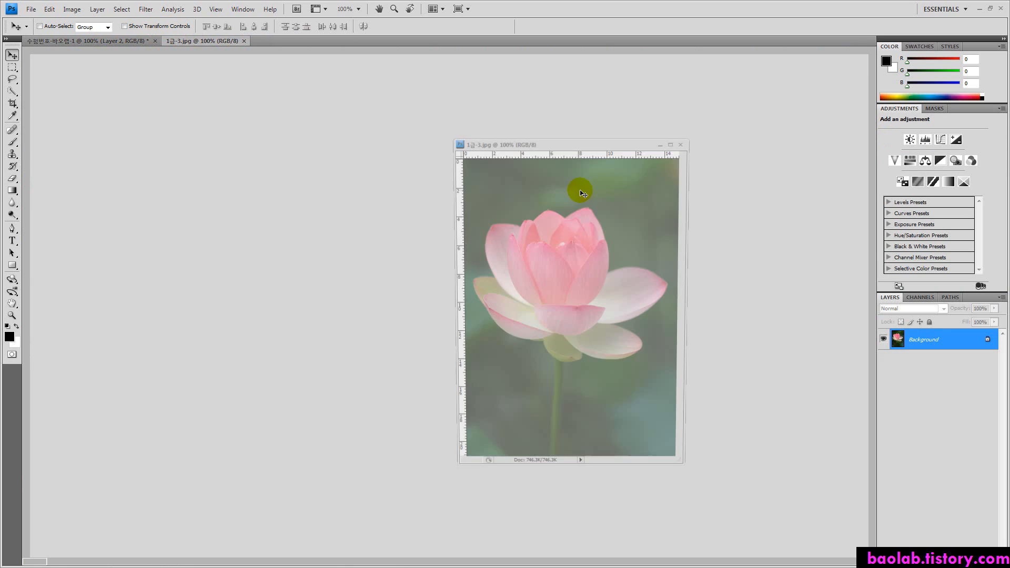
left_click_drag(383, 256, 444, 279)
left_click(686, 141)
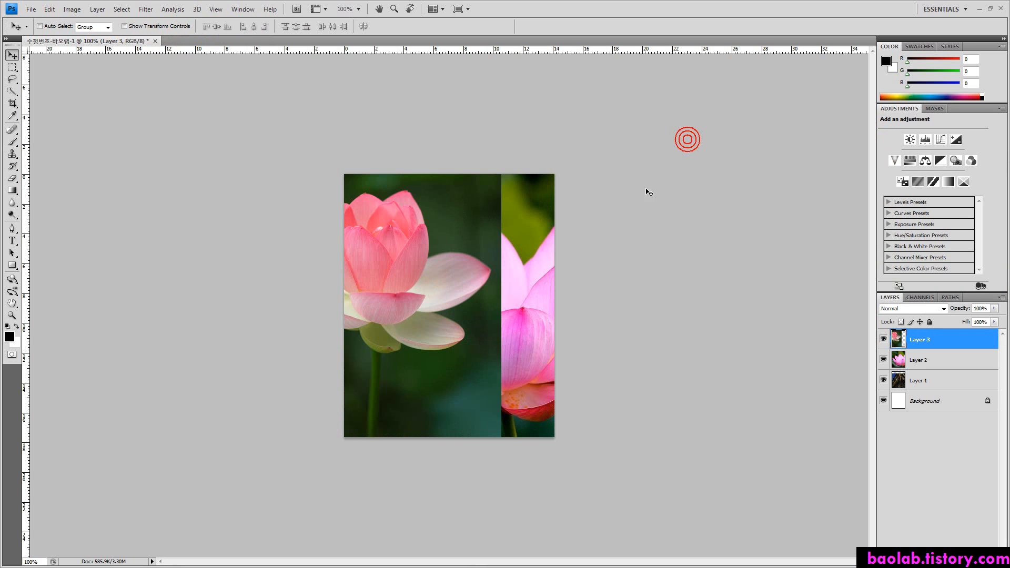
Delete the three image layers above the Background and reopen 1급-1.jpg, 1급-2.jpg and 1급-3.jpg together from the 포토샵예제소스모음 folder.
left_click(942, 382, "shift")
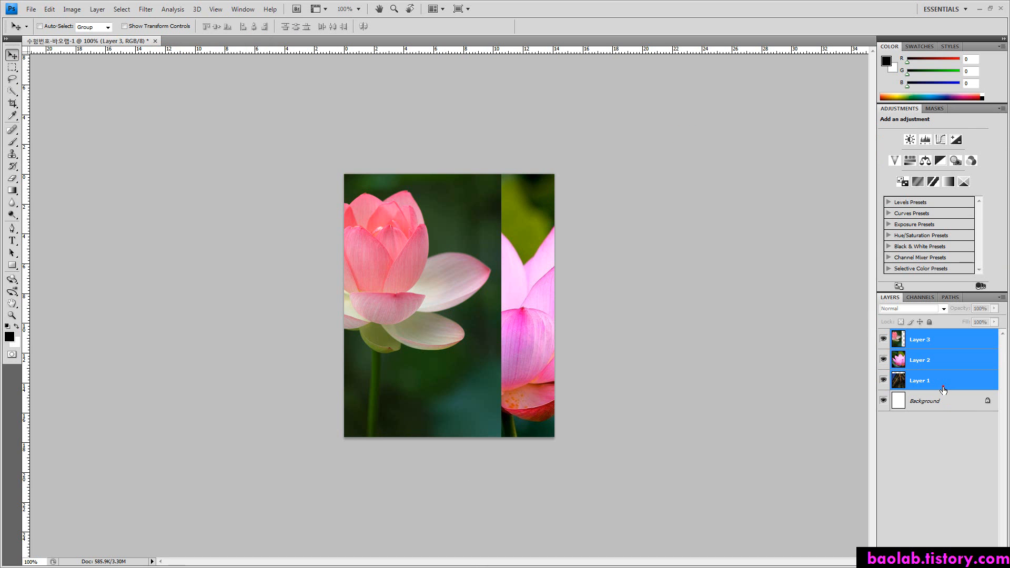
key("Delete")
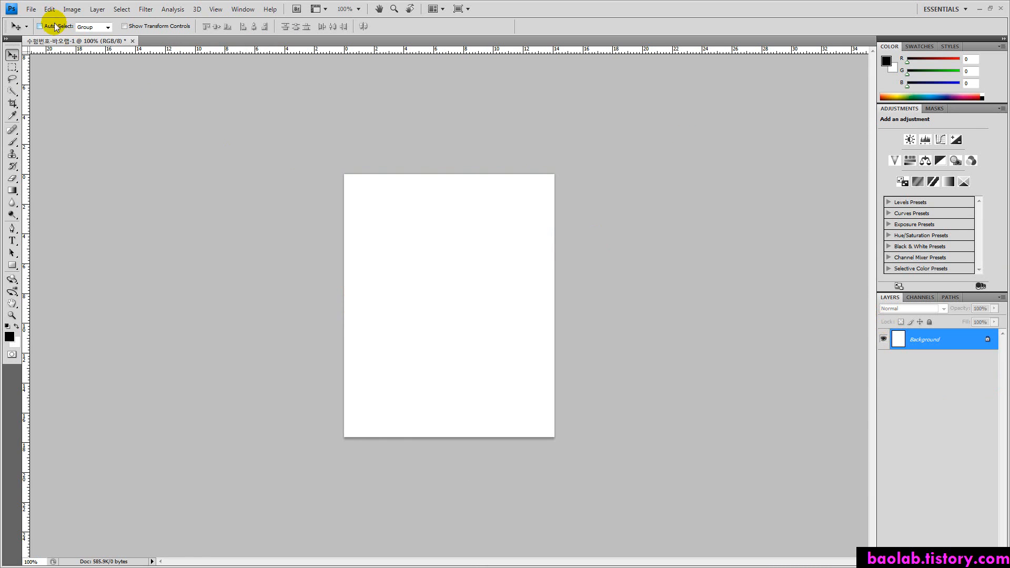
left_click(31, 9)
left_click(40, 31)
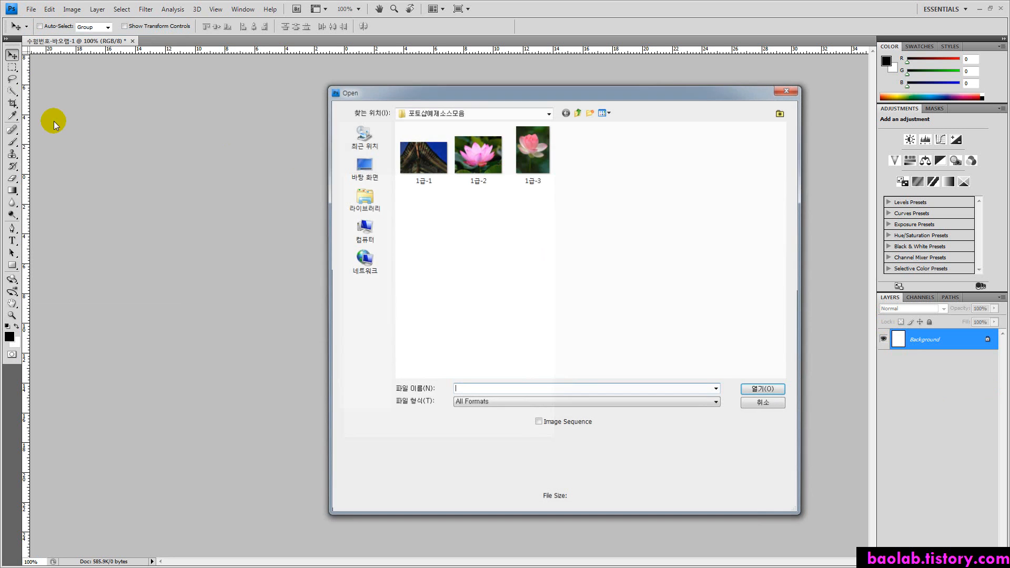
key("ctrl+a")
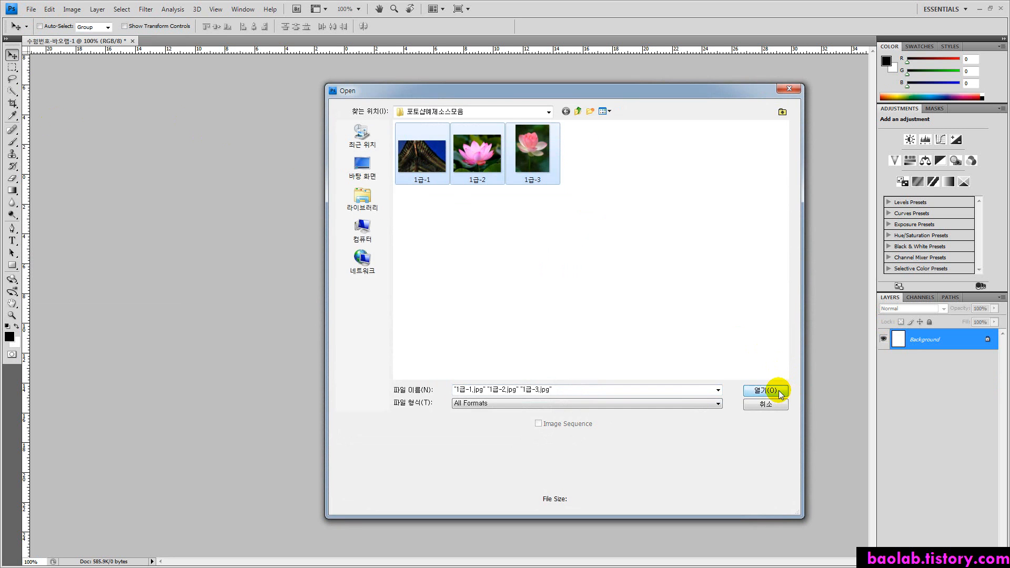
left_click(774, 389)
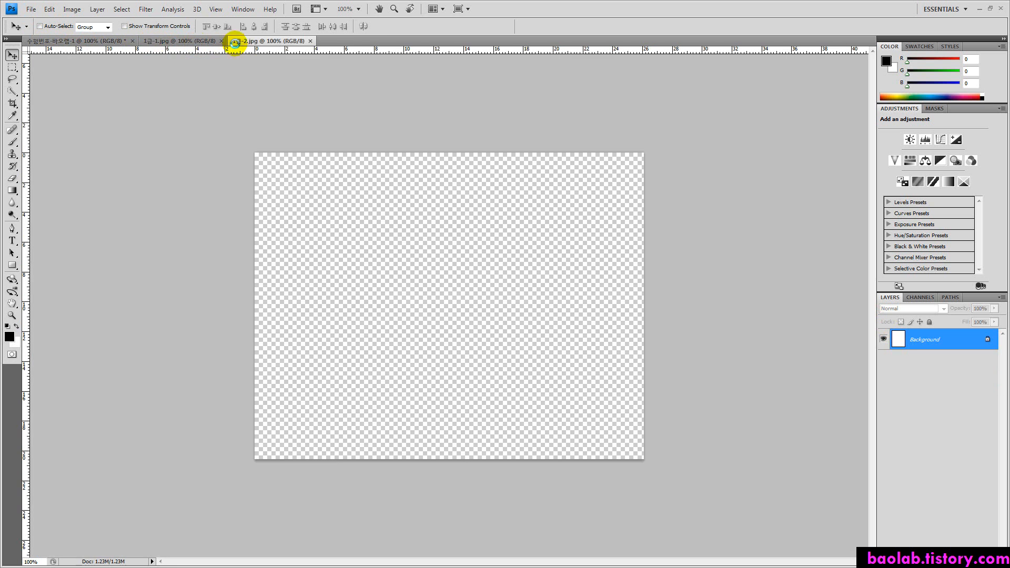
Select the whole 1급-1.jpg image, copy it and paste it into the 수험번호-바오랩-1 document.
left_click(186, 43)
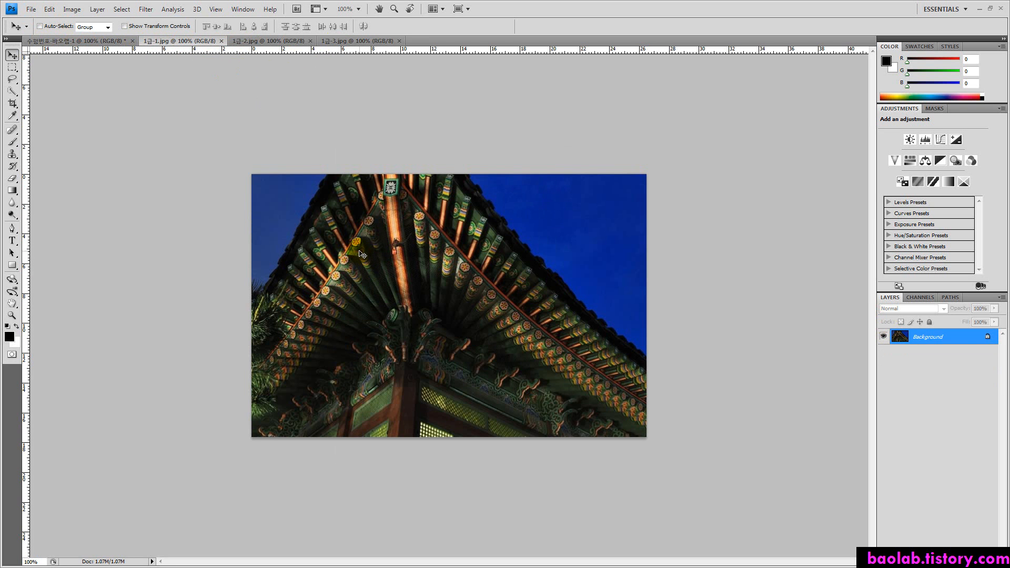
key("ctrl+a")
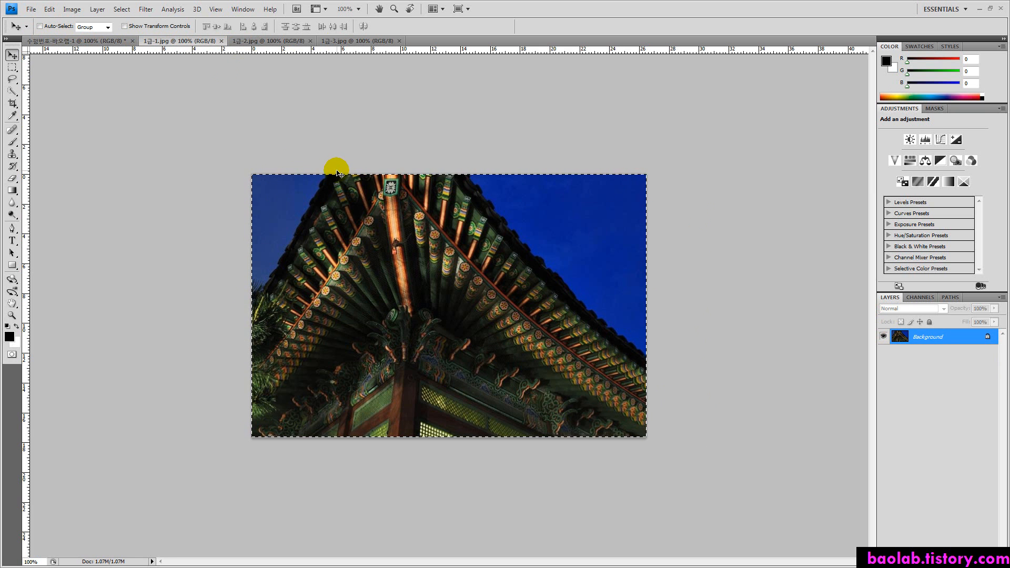
left_click(101, 41)
key("ctrl+v")
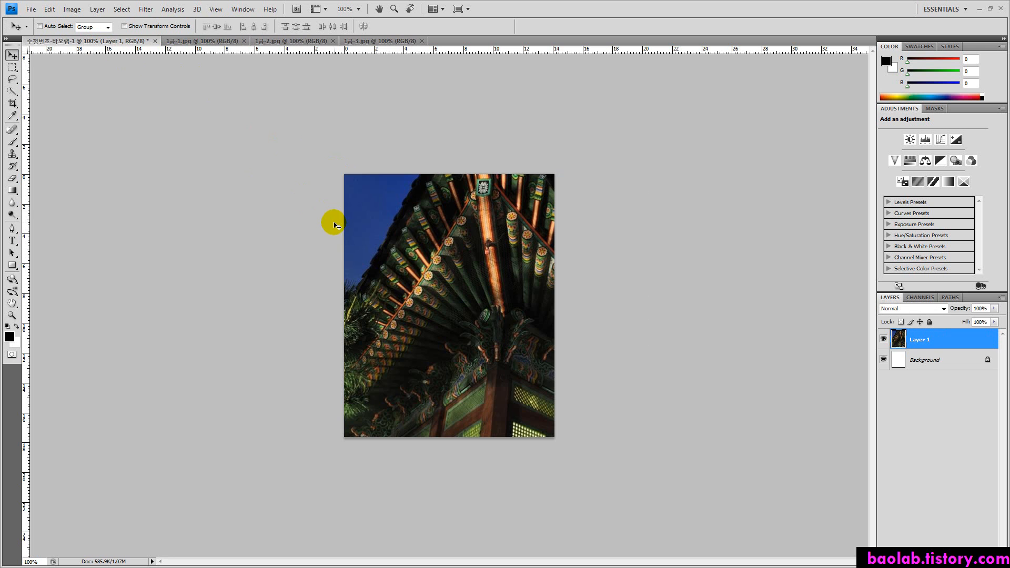
Copy the whole 1급-2.jpg and 1급-3.jpg images and paste each into the 수험번호-바오랩-1 document as a new layer.
left_click(292, 41)
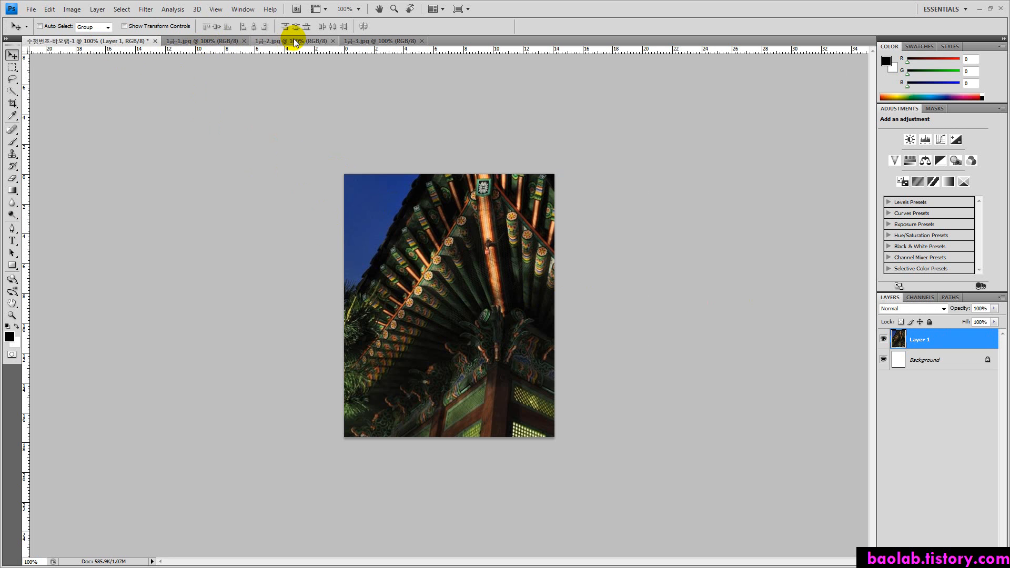
key("ctrl+a")
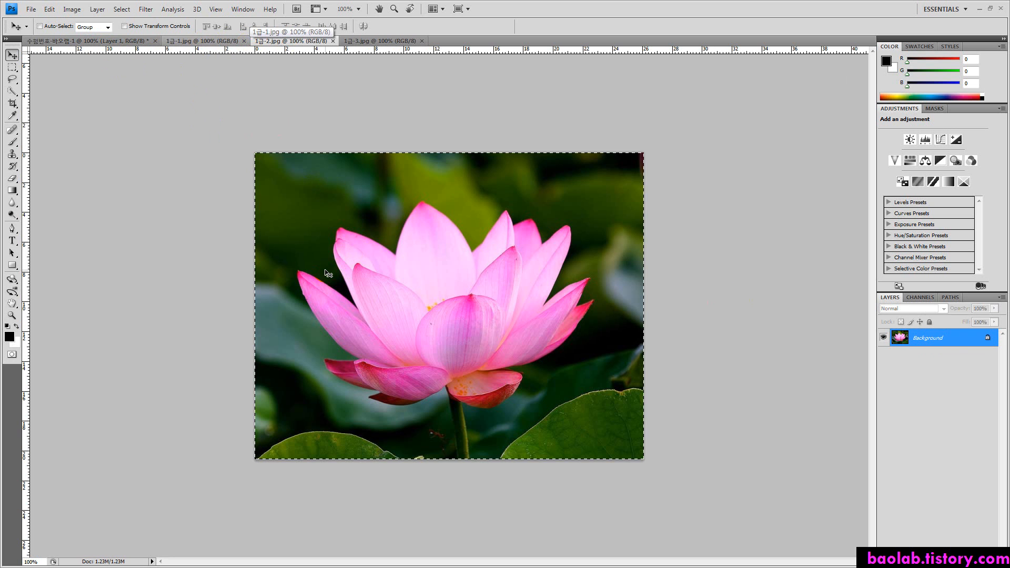
left_click_drag(327, 274, 361, 220)
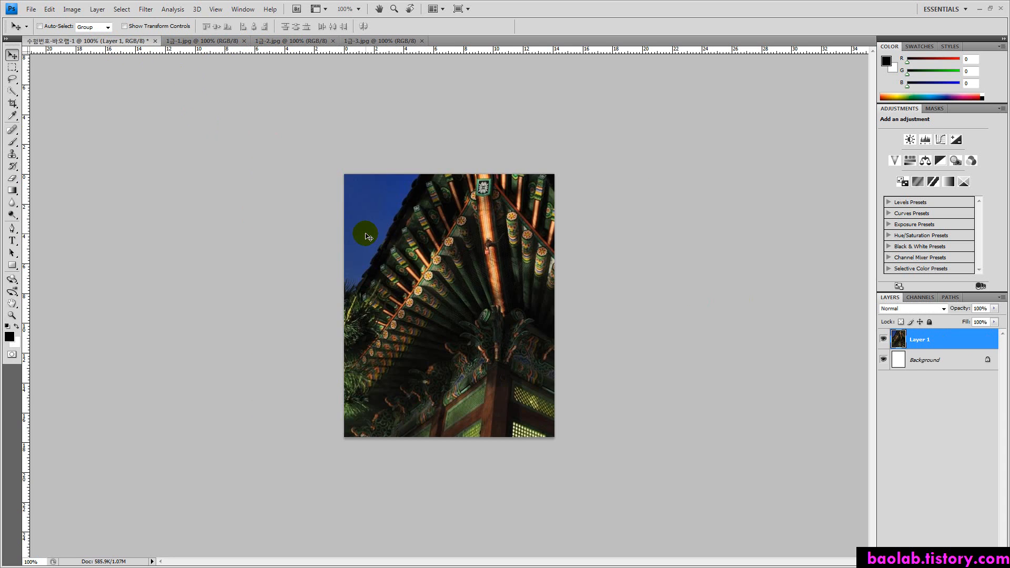
left_click(358, 41)
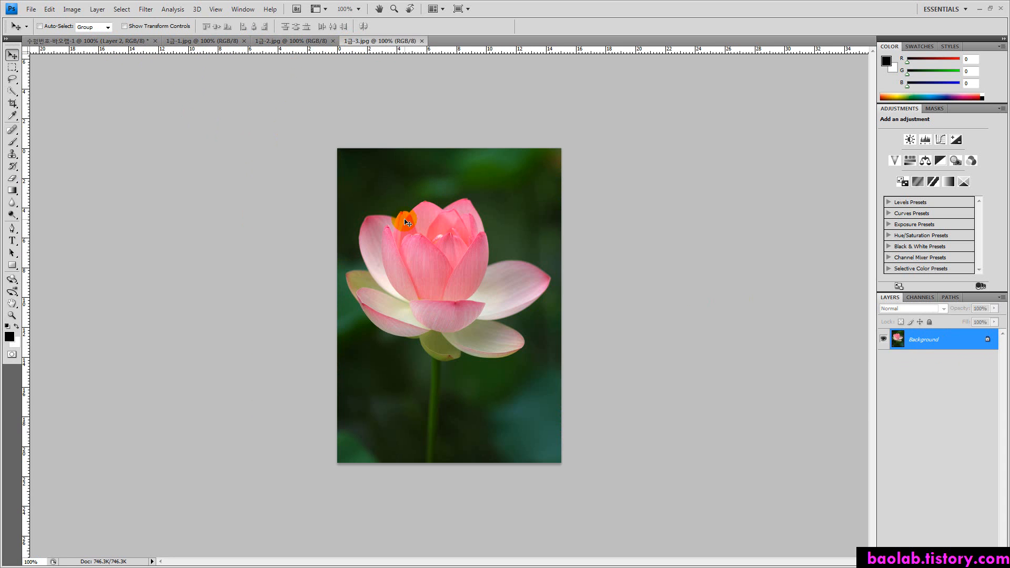
key("ctrl+a")
left_click_drag(408, 223, 384, 228)
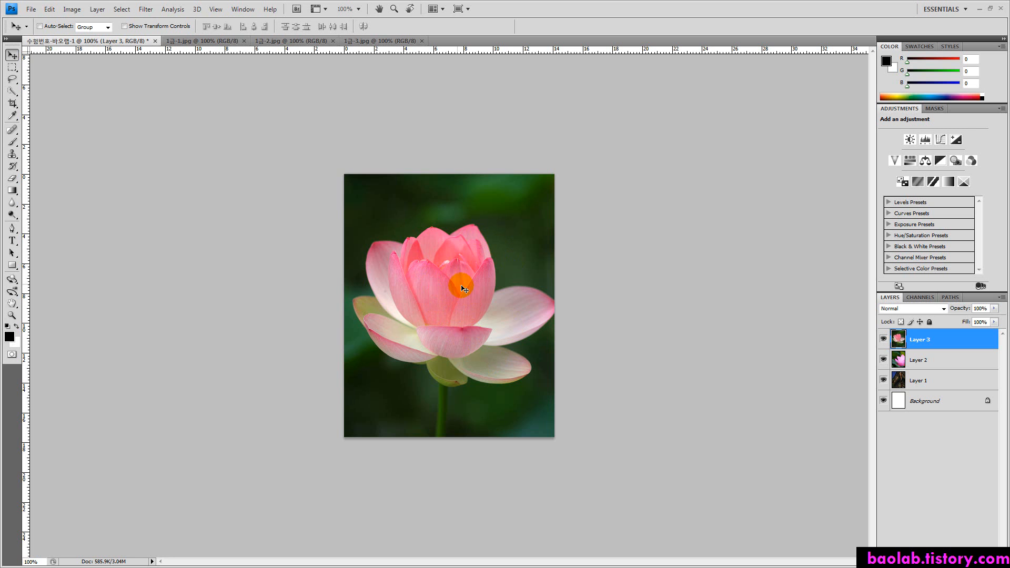
Hide the two lotus layers, Layer 3 and Layer 2, leaving the temple roof layer and the Background shown.
left_click(883, 340)
left_click(883, 360)
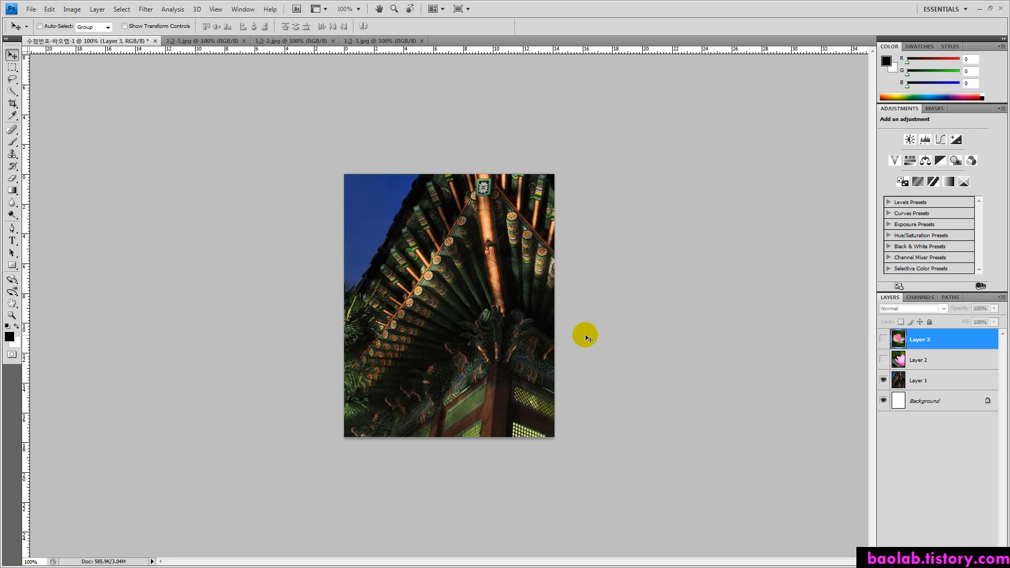
left_click(883, 340)
left_click(883, 339)
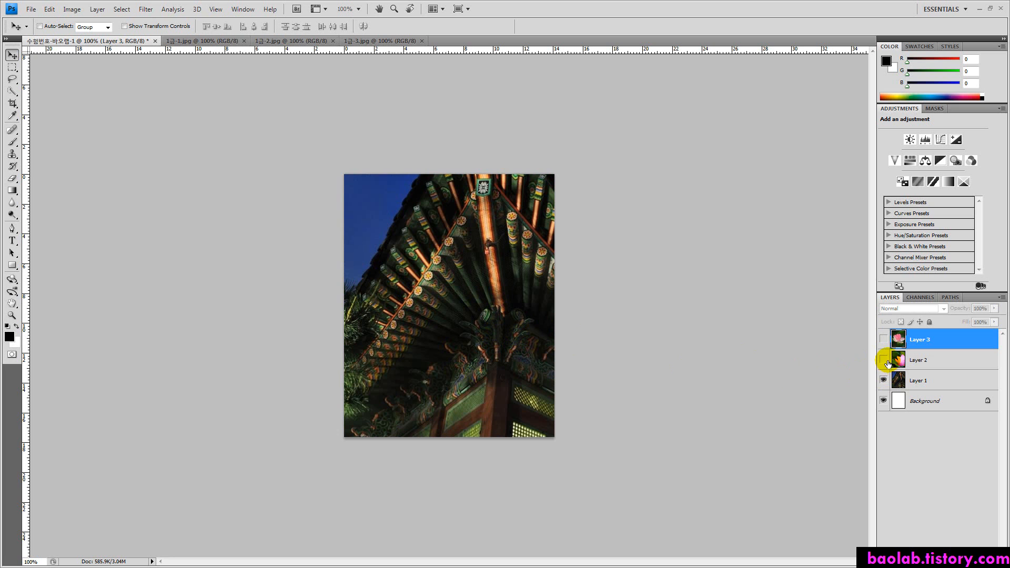
Shift the temple roof picture on Layer 1 about 5 cm to the left, with its top edge aligned to the canvas top.
left_click(898, 377)
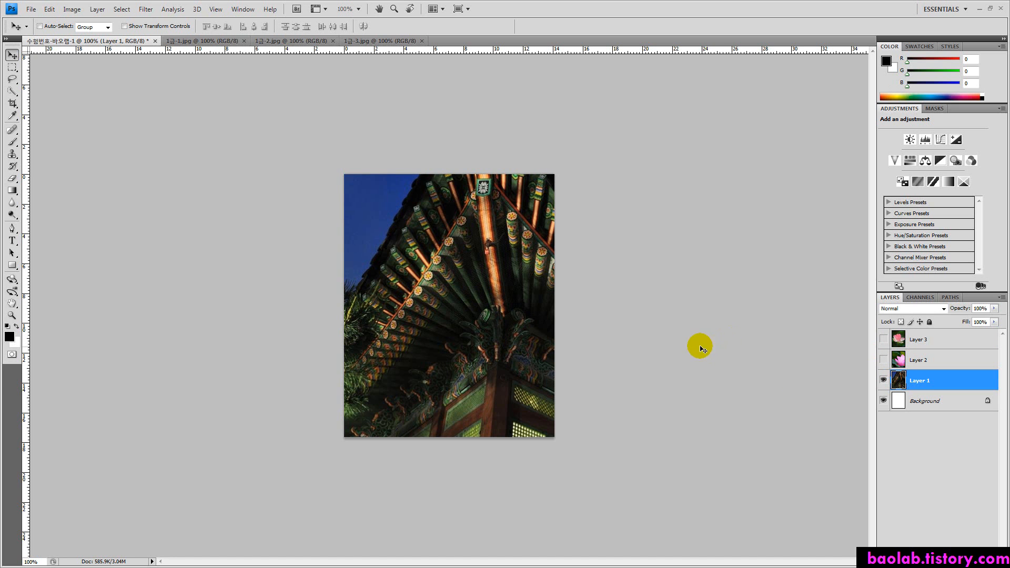
mouse_move(505, 327)
left_mouse_down()
mouse_move(437, 310)
mouse_move(428, 325)
mouse_move(505, 331)
left_mouse_up()
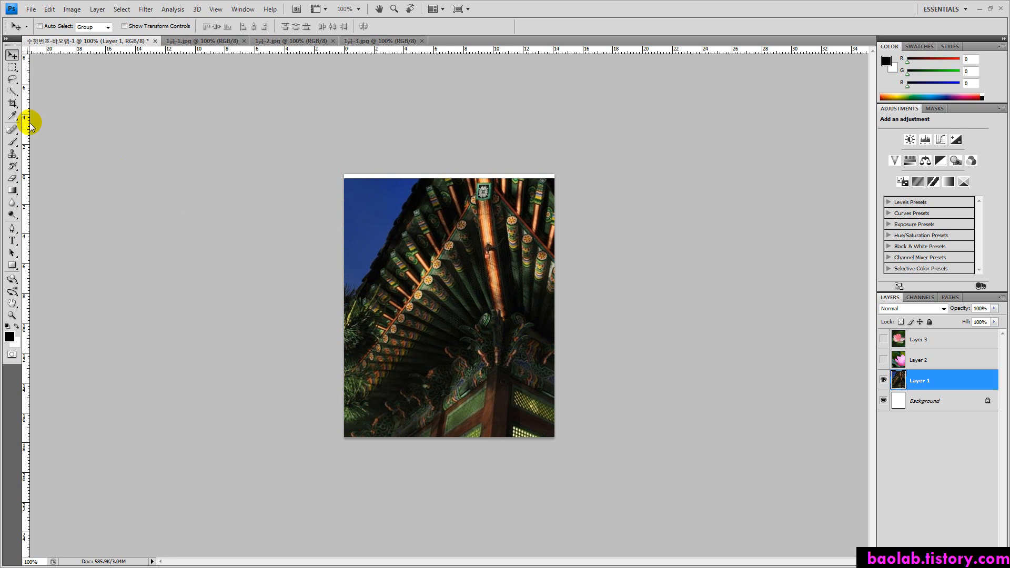
left_click_drag(501, 372, 432, 373)
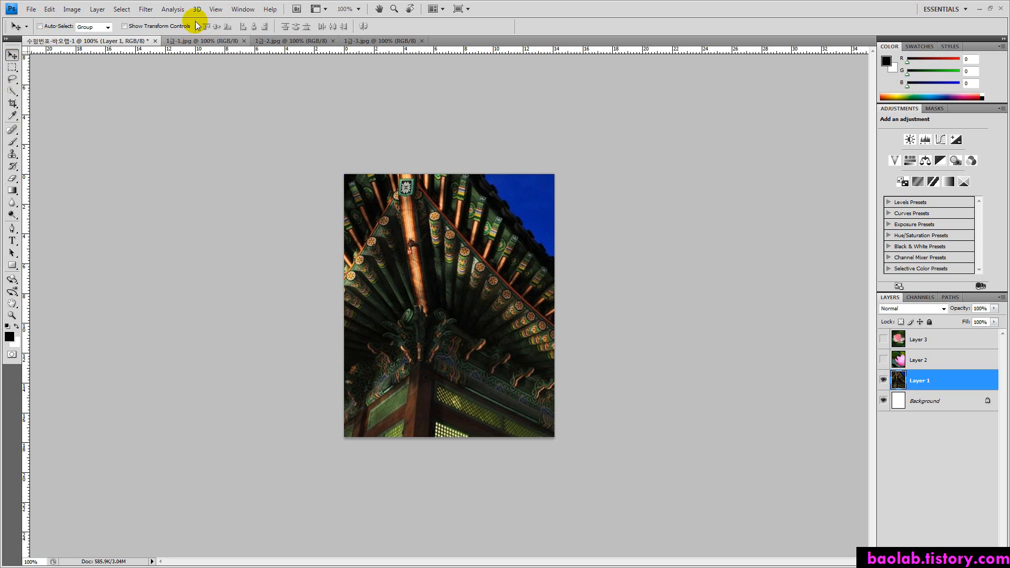
Apply a Gaussian Blur with a radius of 3 pixels to the temple roof picture on Layer 1.
left_click(147, 10)
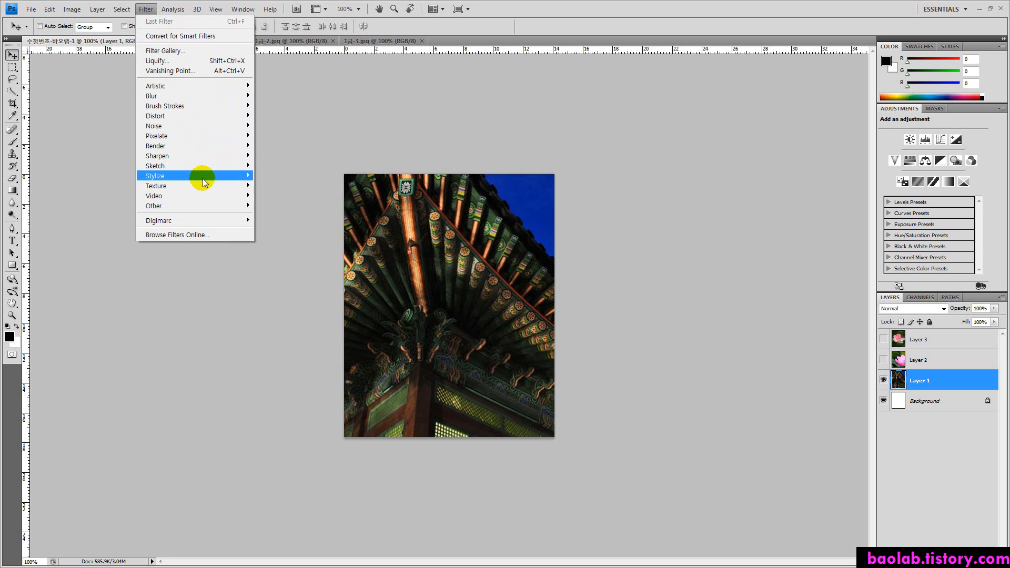
mouse_move(179, 98)
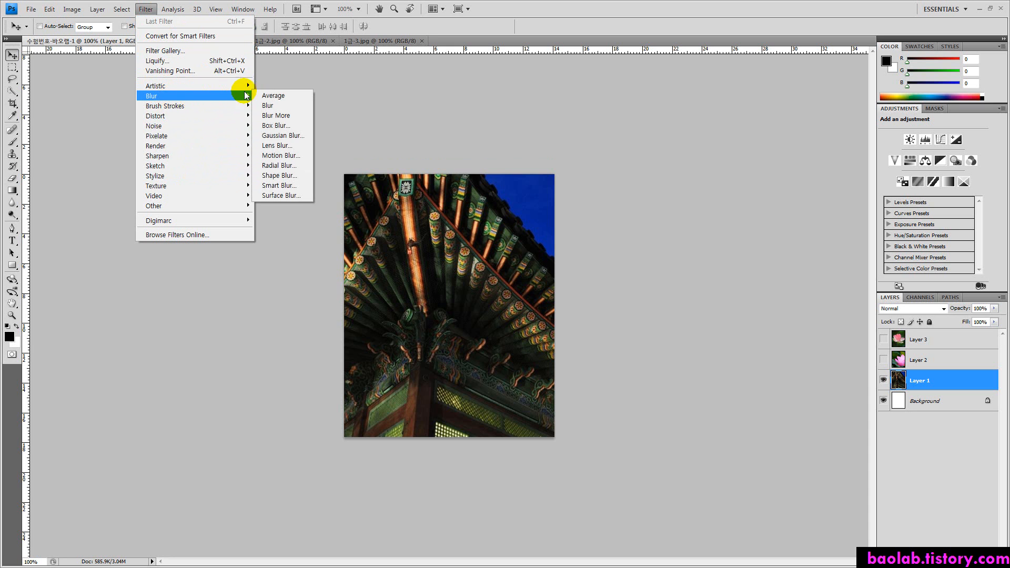
left_click(268, 135)
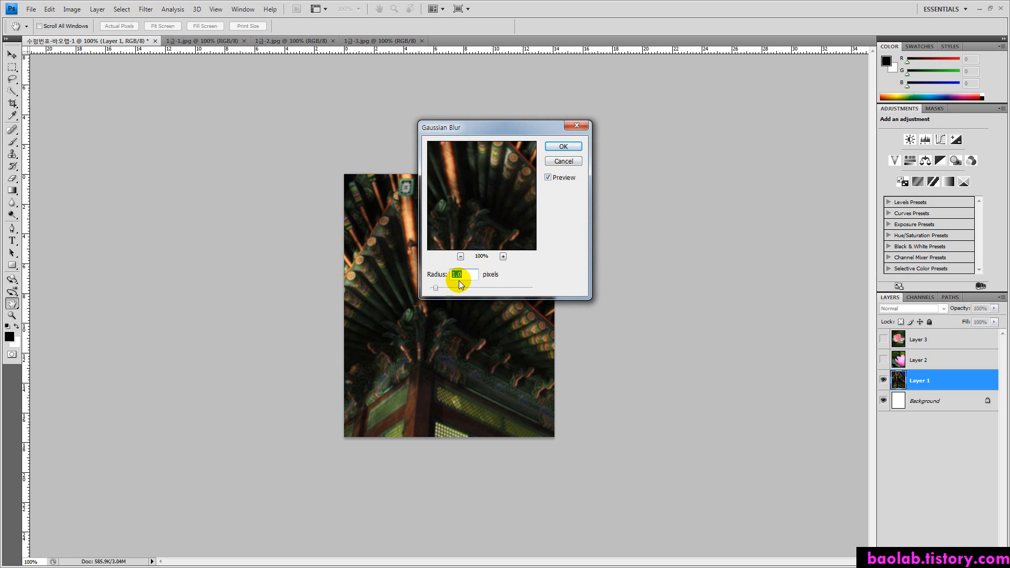
type("3")
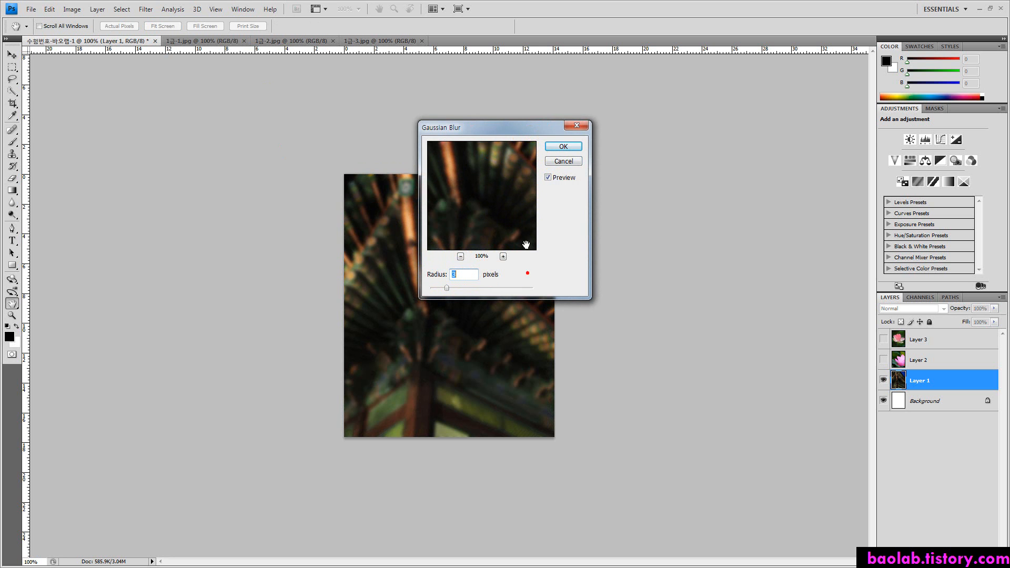
left_click(553, 148)
key("v")
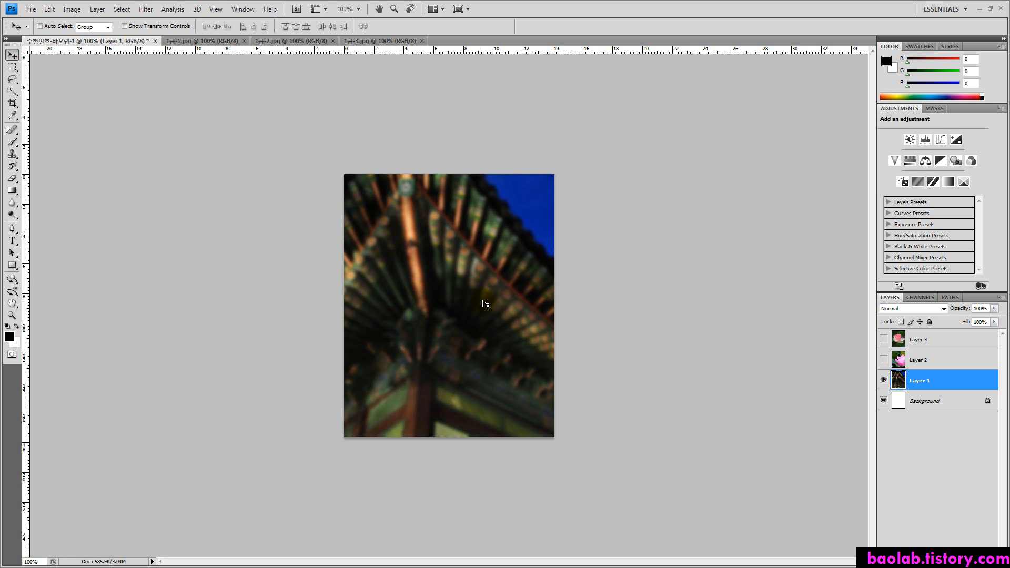
Hide Layer 1 and draw the stem's lower curve with the Pen tool, from outside the left canvas edge to about 4 cm inside it.
left_click(12, 228)
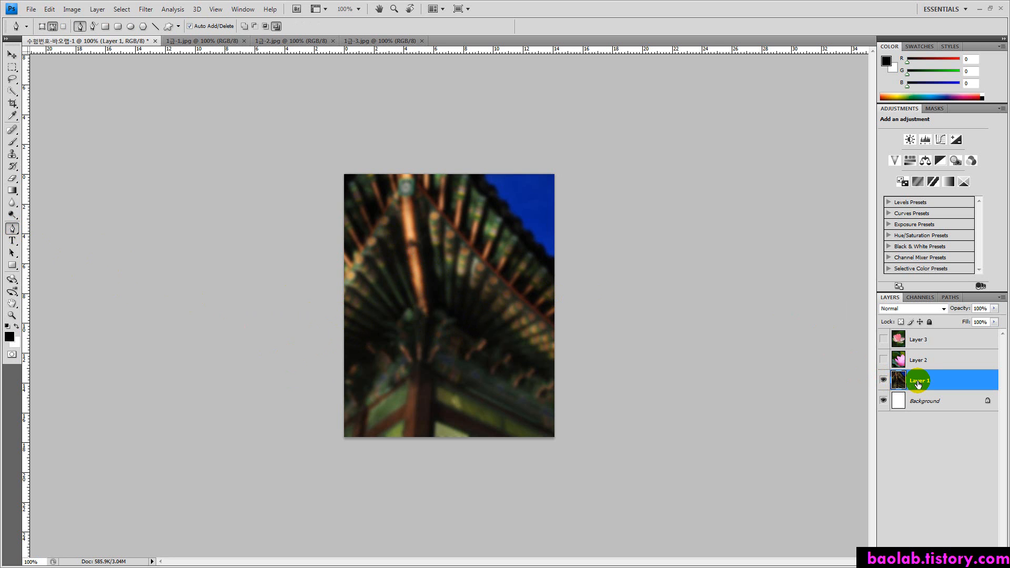
left_click(886, 382)
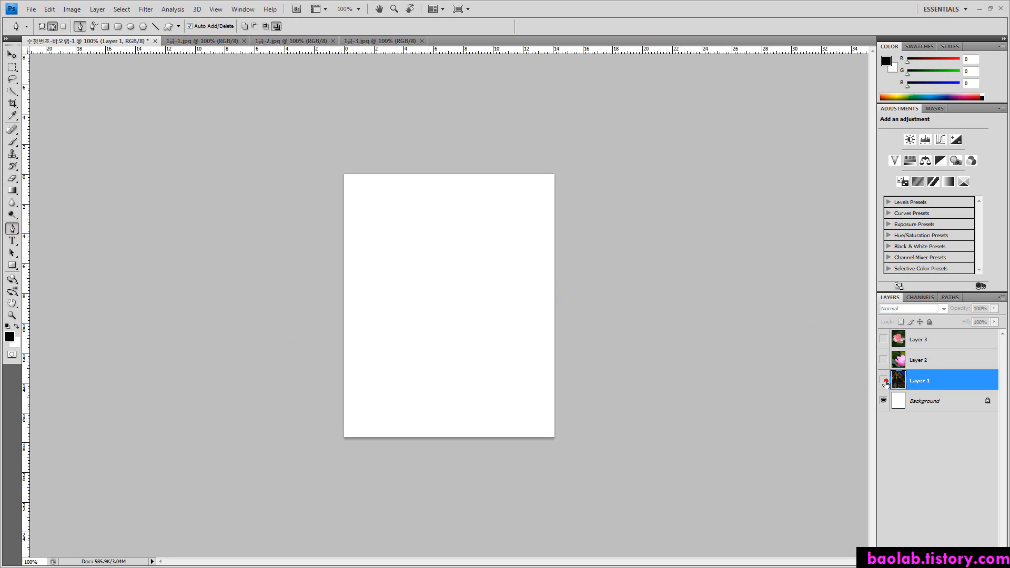
left_click(419, 347)
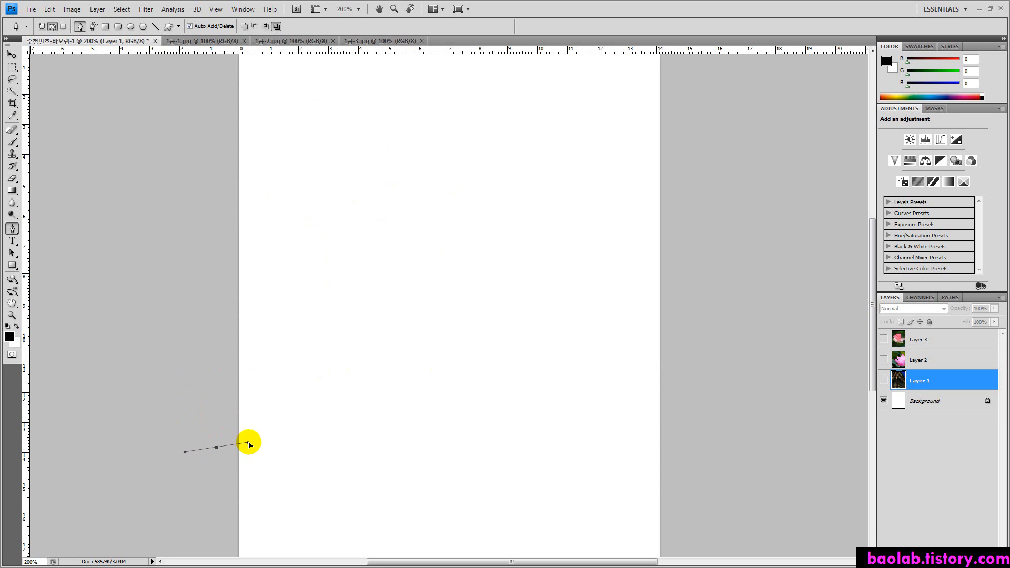
mouse_move(282, 446)
left_mouse_down()
mouse_move(221, 449)
mouse_move(286, 444)
mouse_move(254, 445)
mouse_move(262, 458)
mouse_move(284, 444)
mouse_move(257, 437)
mouse_move(297, 449)
left_mouse_up()
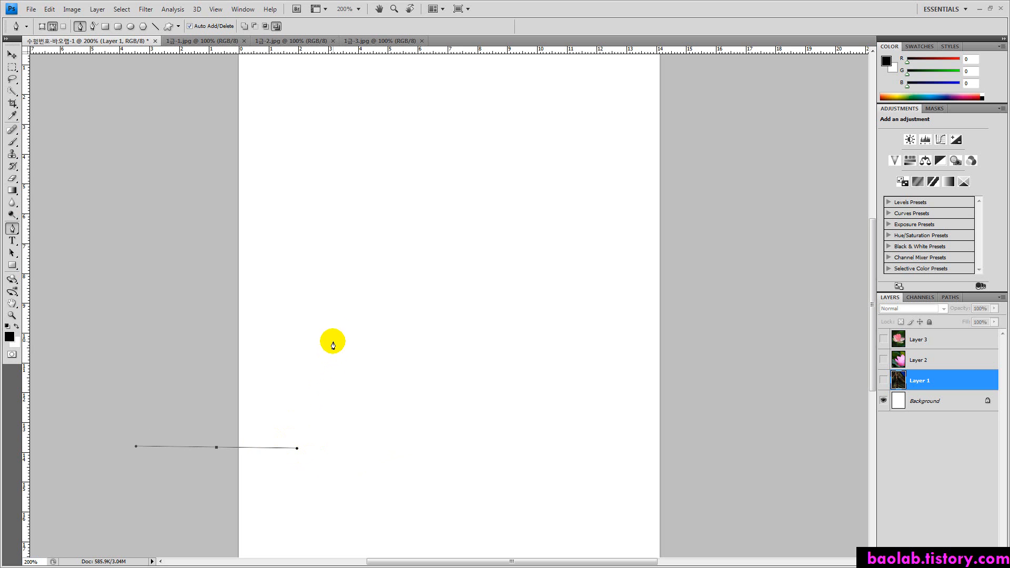
left_click(354, 313)
left_click_drag(354, 314, 356, 258)
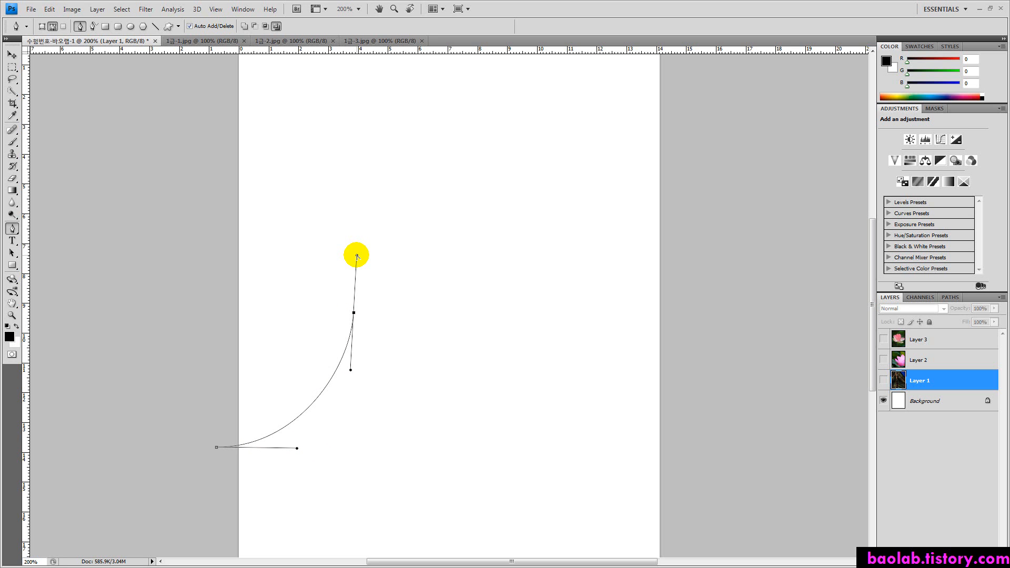
left_click(357, 256)
left_click_drag(368, 272, 365, 307)
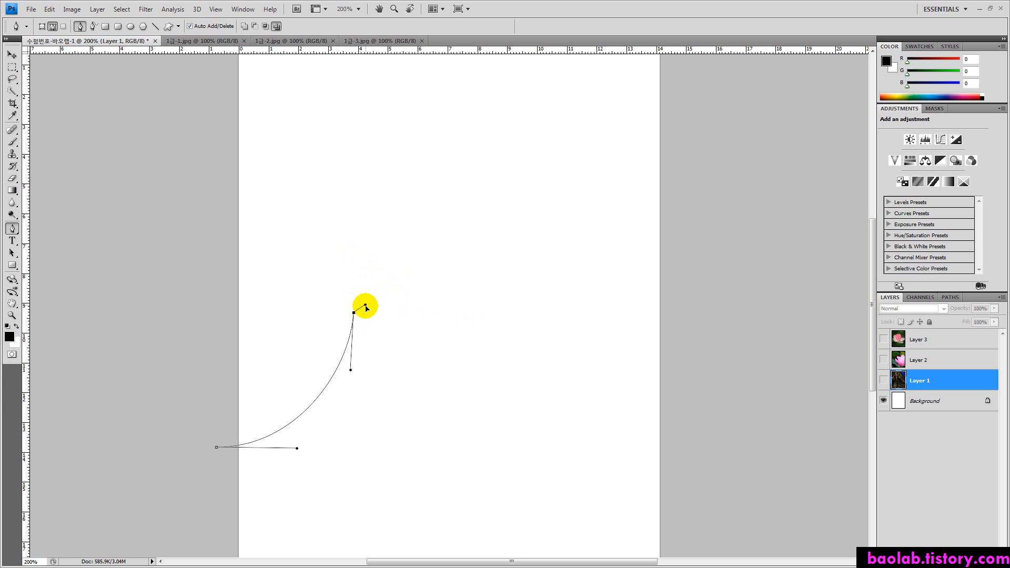
Continue the path around a curved leaf rising from the stem's upper end, pointed at its tip and ending beside the bud's base.
left_click(372, 305)
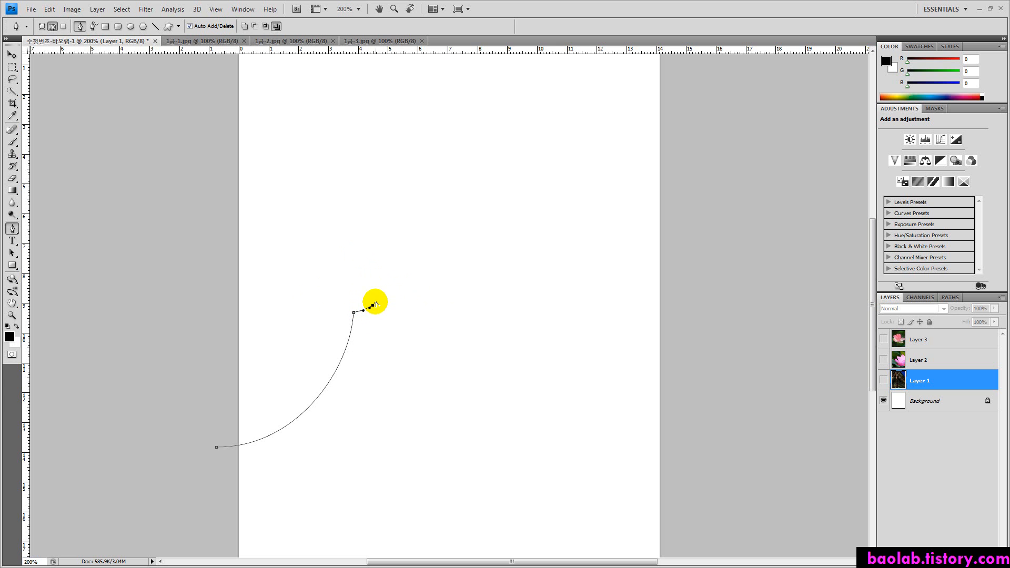
left_click(410, 299)
left_click_drag(403, 291, 413, 301)
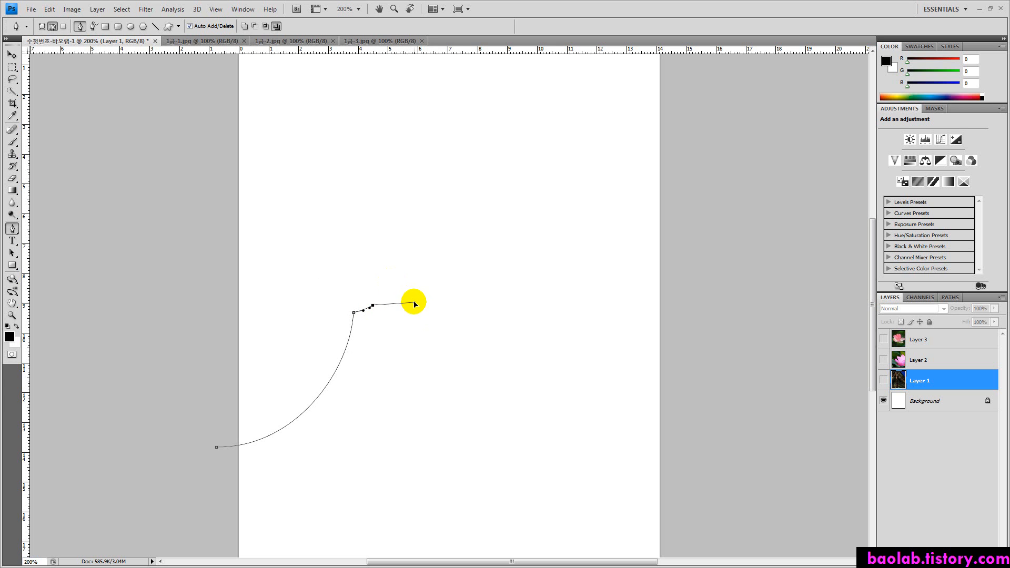
left_click_drag(435, 203, 435, 147)
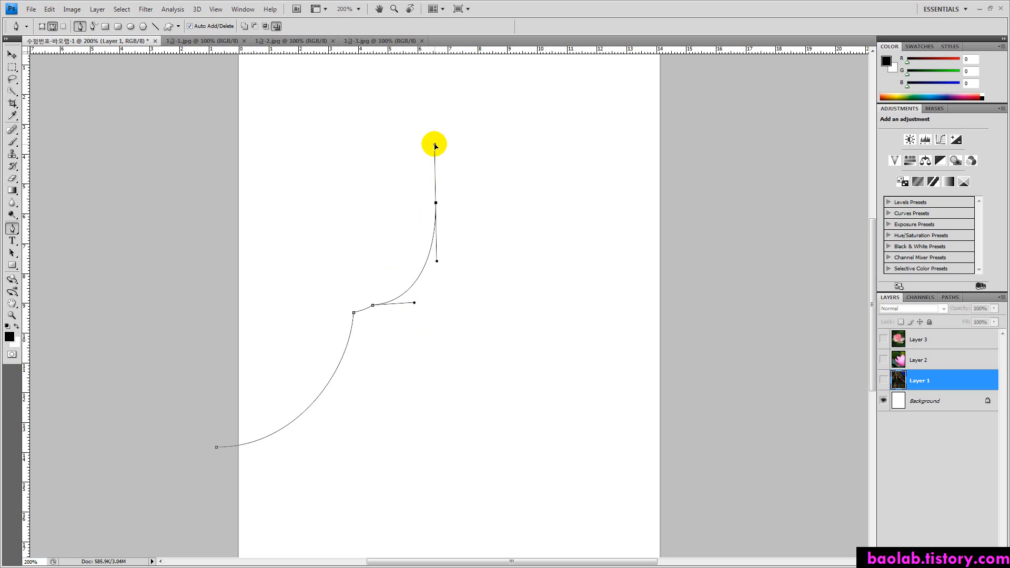
left_click_drag(434, 145, 412, 205)
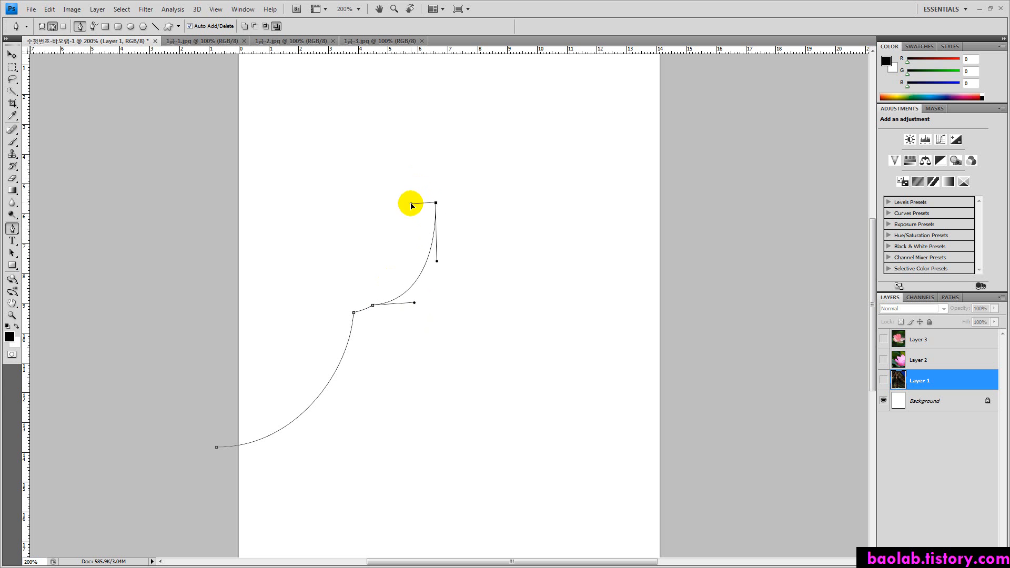
left_click(407, 235)
left_click_drag(407, 240, 406, 247)
left_click(373, 287)
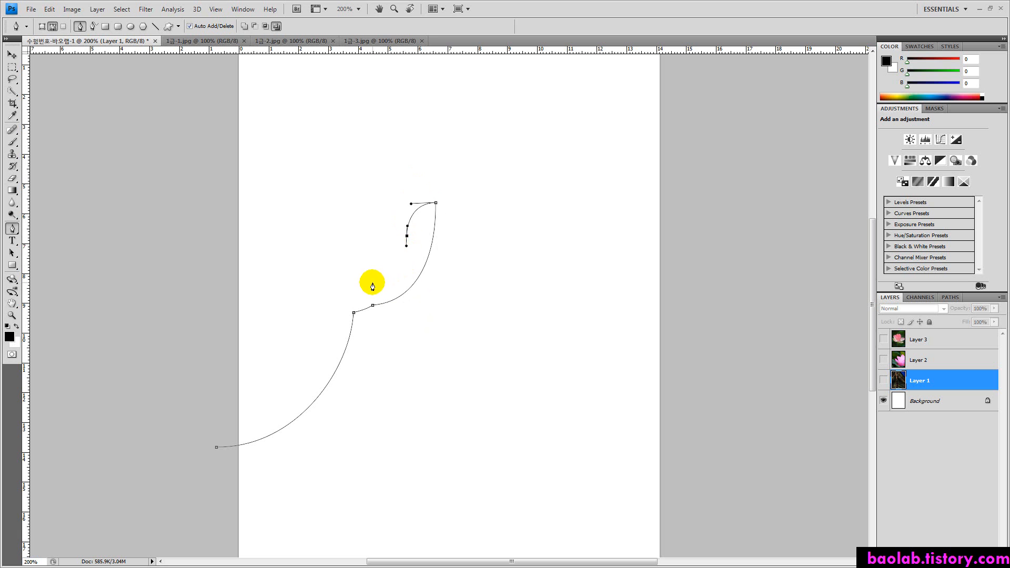
left_click_drag(373, 287, 383, 257)
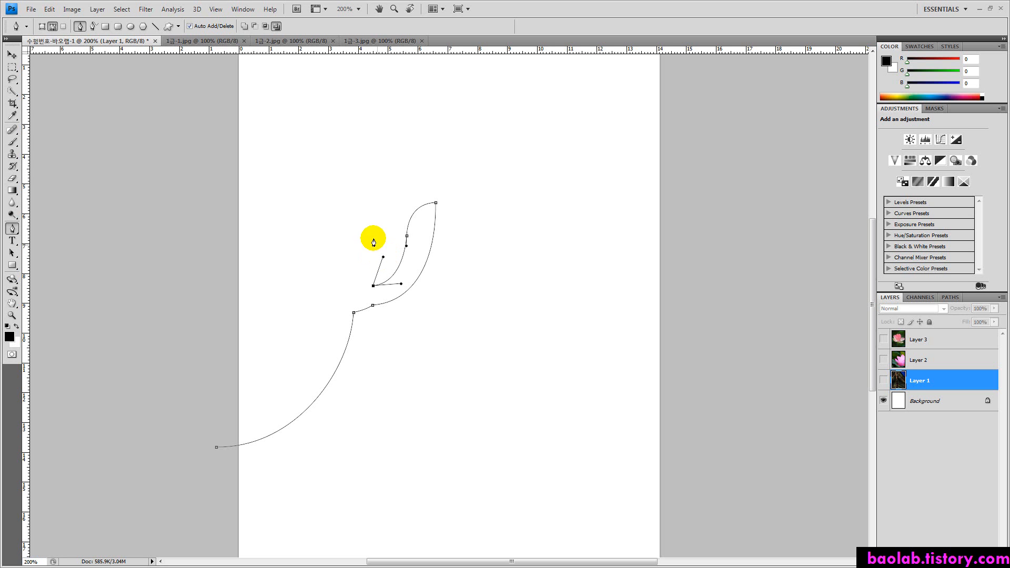
Draw the bud outline, about 3.3 cm wide and 4.5 cm high, with a V-shaped notch at its top and a corner at the stem.
mouse_move(353, 176)
left_mouse_down()
mouse_move(314, 151)
mouse_move(348, 185)
left_mouse_up()
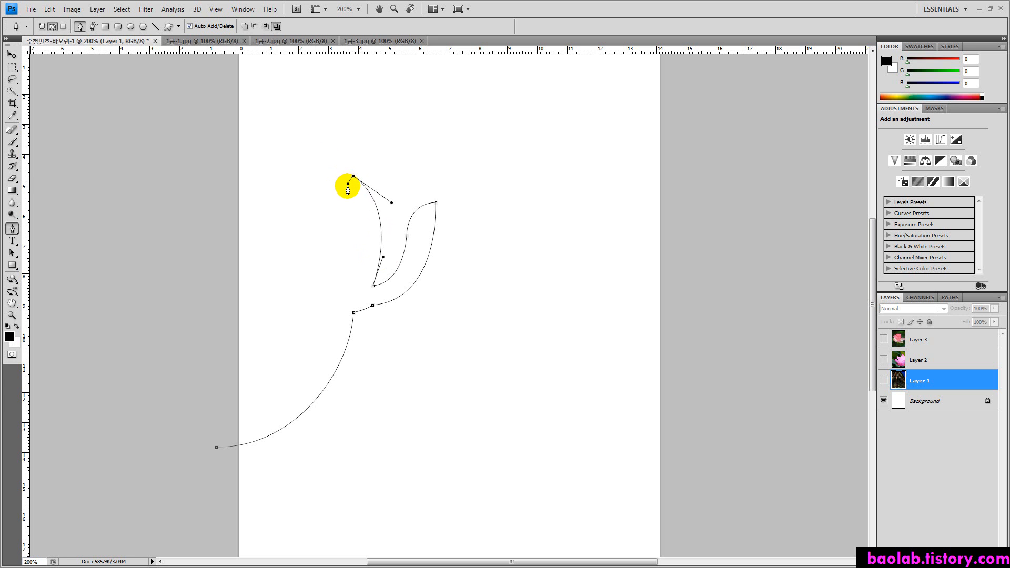
left_click(344, 191)
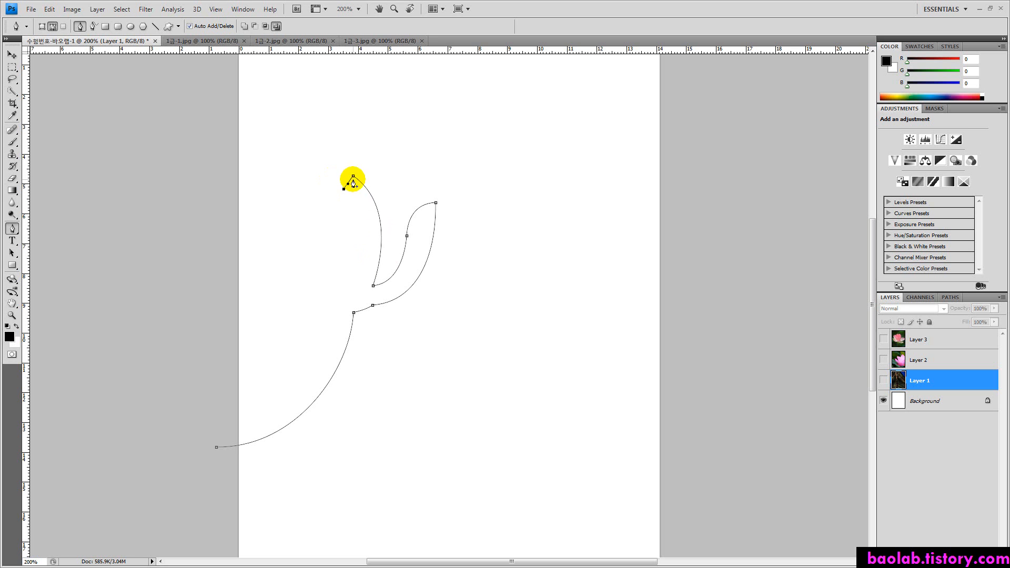
left_click(329, 178)
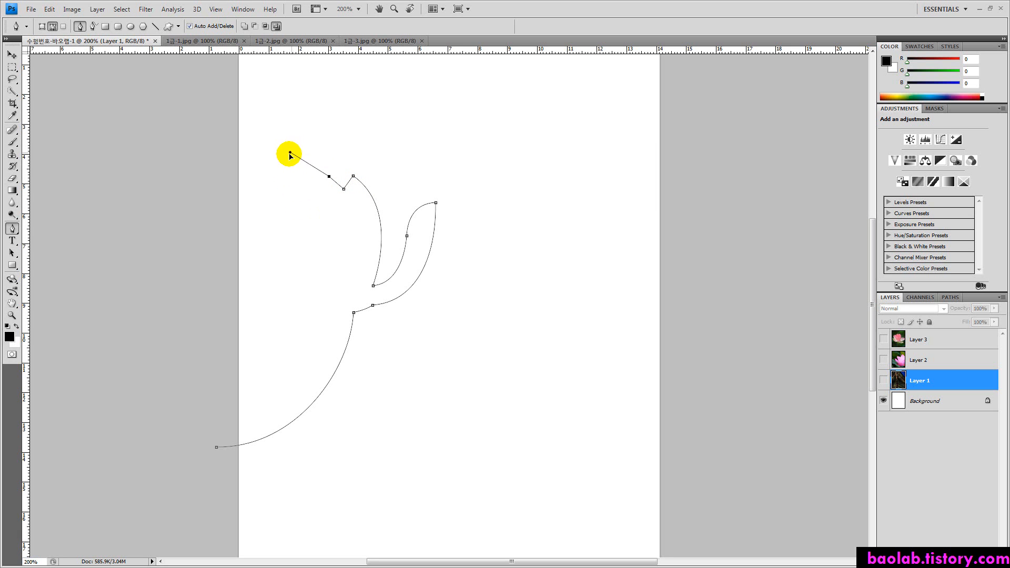
left_click(285, 170)
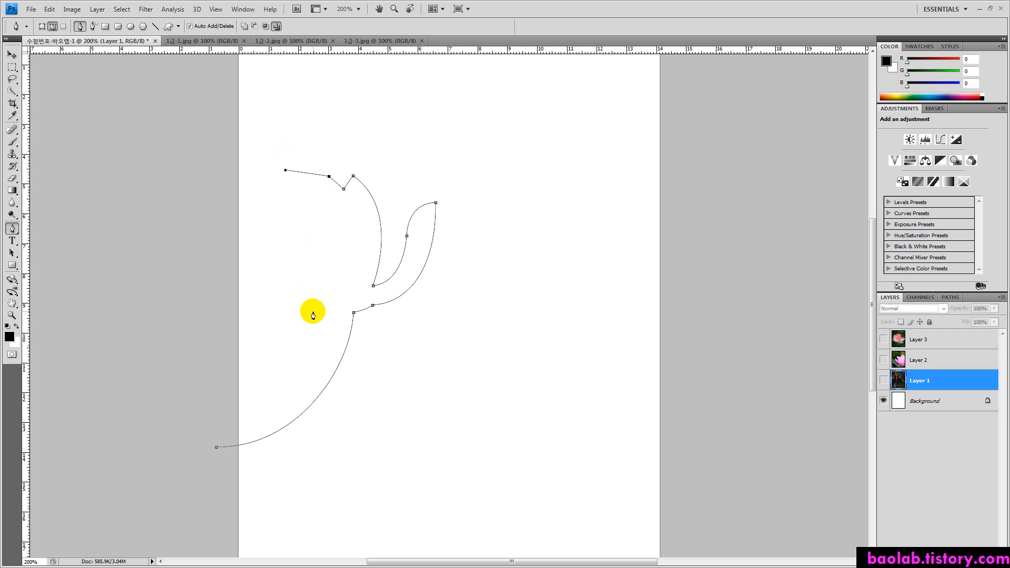
left_click_drag(320, 310, 317, 353)
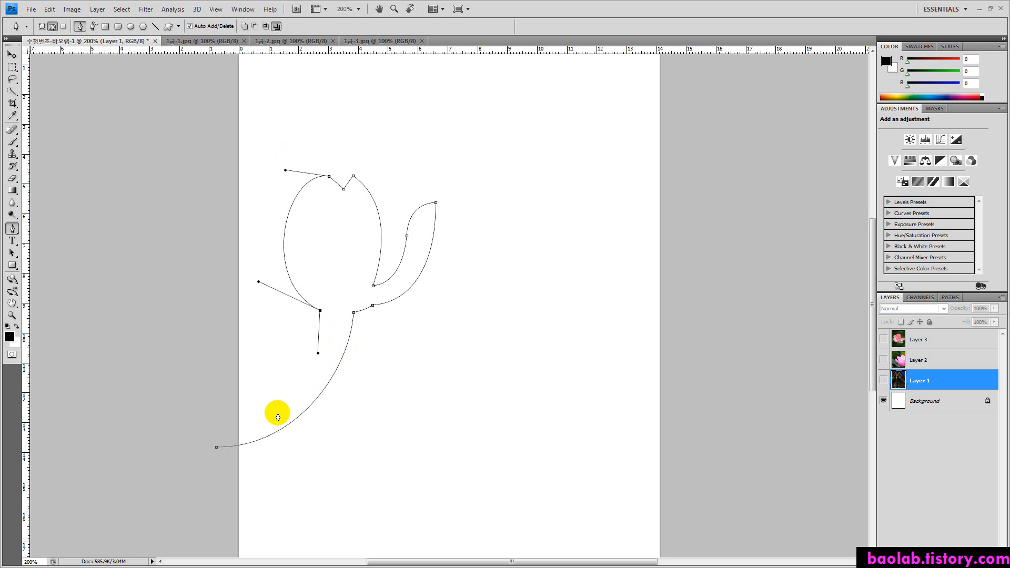
Draw the stem's upper curve back beyond the left canvas edge and close the path at its starting point.
left_click(219, 423)
left_click_drag(219, 424, 141, 426)
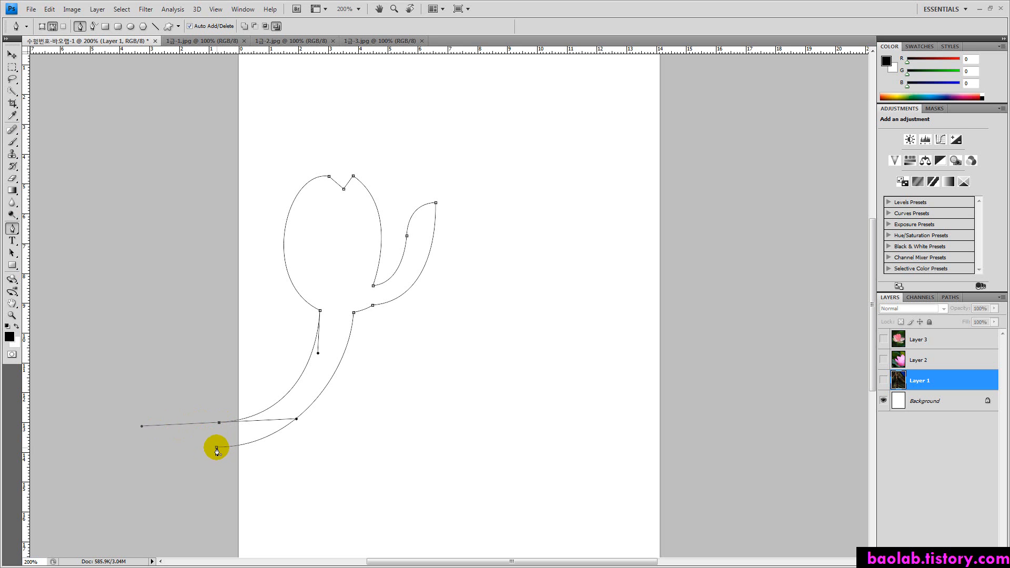
left_click_drag(216, 451, 164, 435)
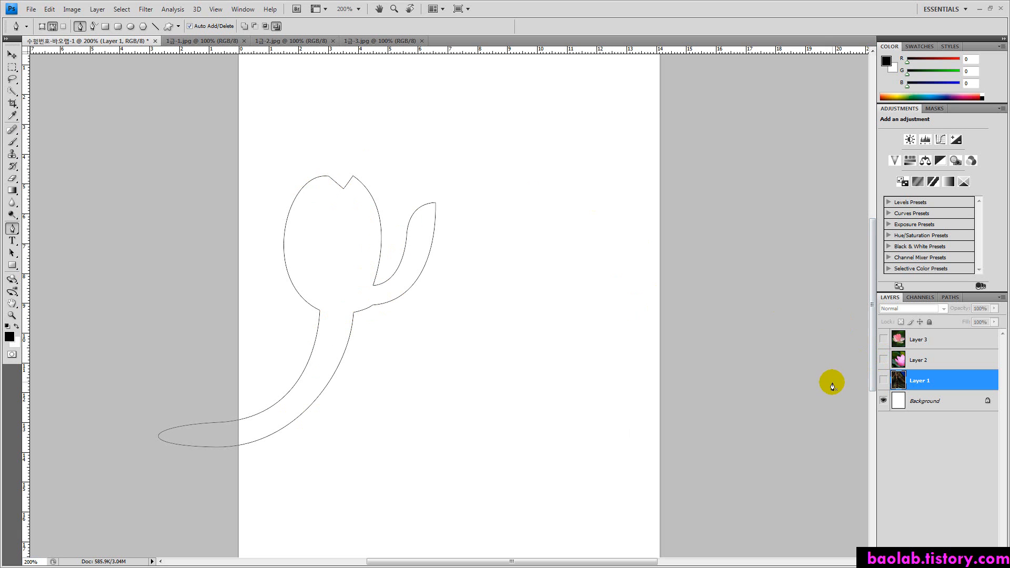
Save the work path under the name 꽃봉오리 모양.
left_click(919, 298)
left_click(948, 298)
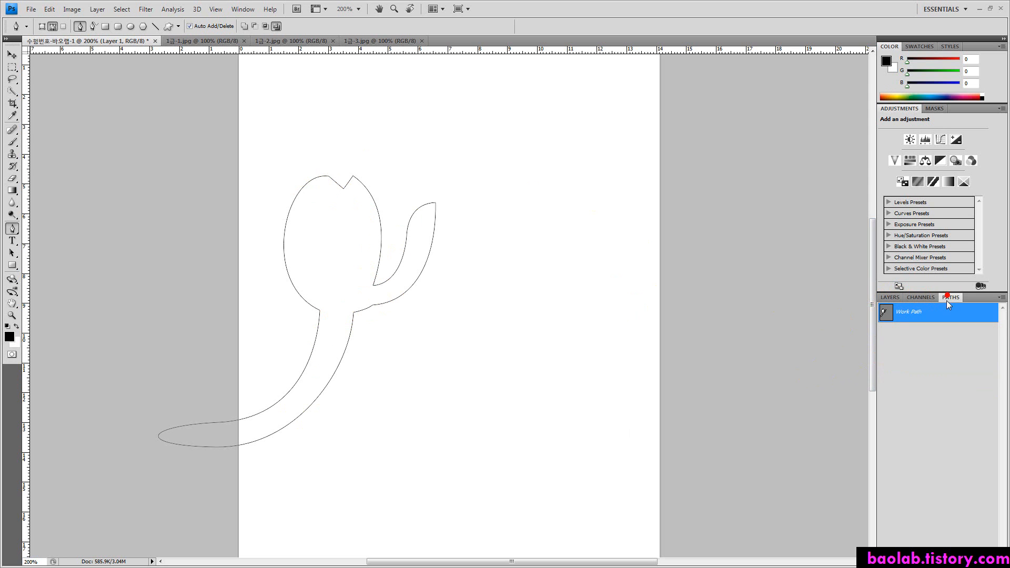
double_click(905, 325)
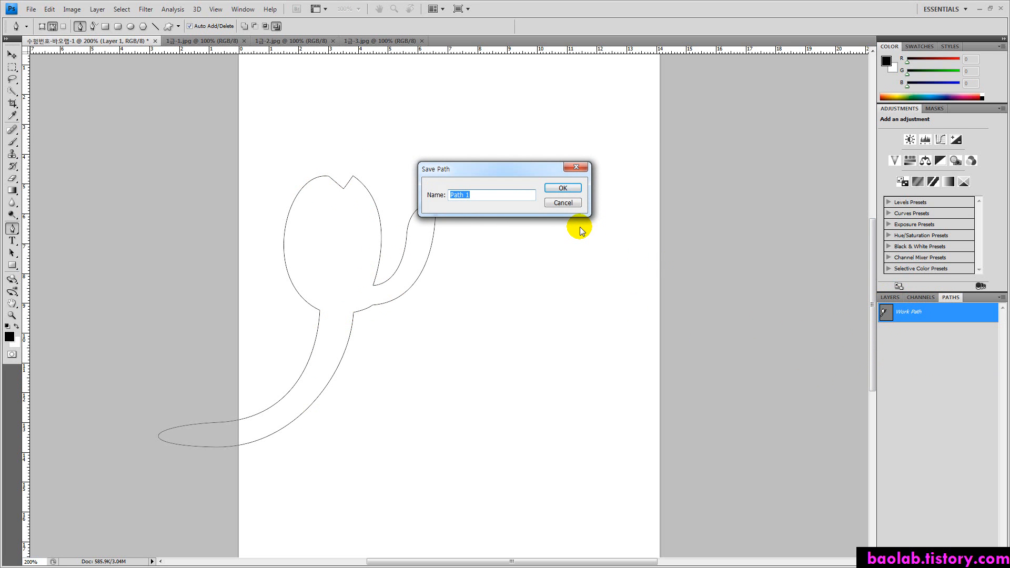
type("ㄲㅗㅊ")
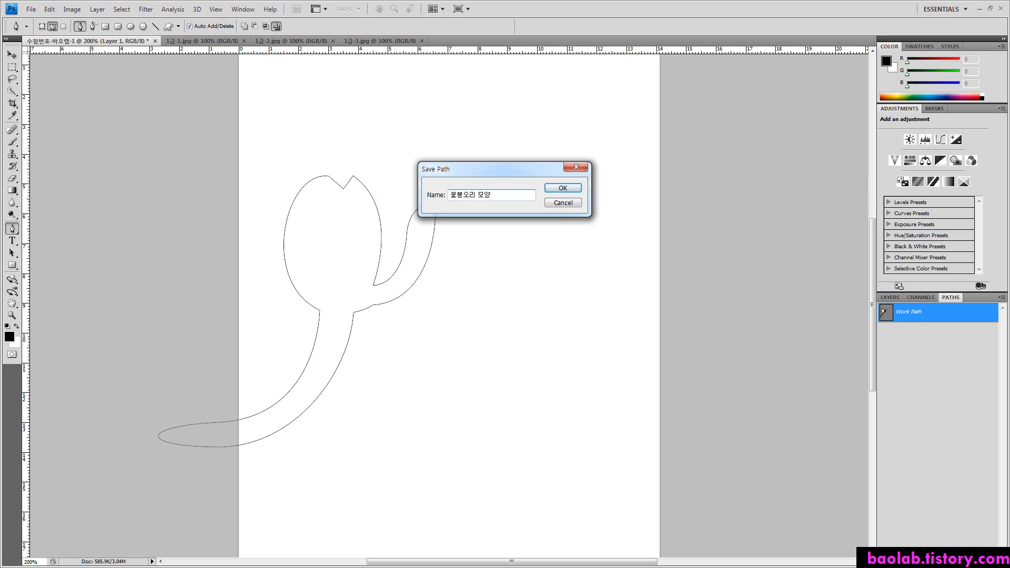
key("Return")
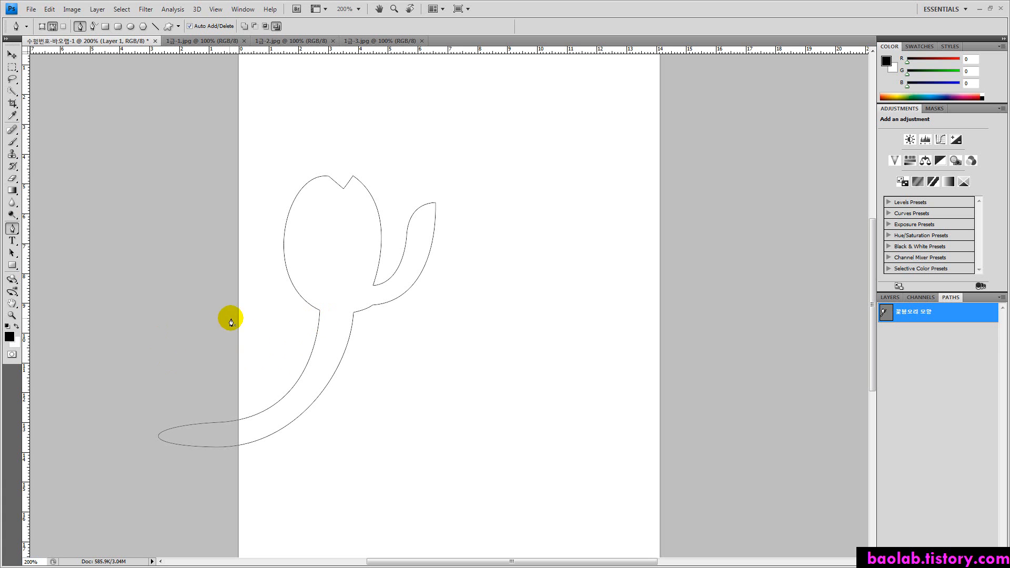
Show Layer 1 again and add a new empty layer directly above it.
left_click(890, 297)
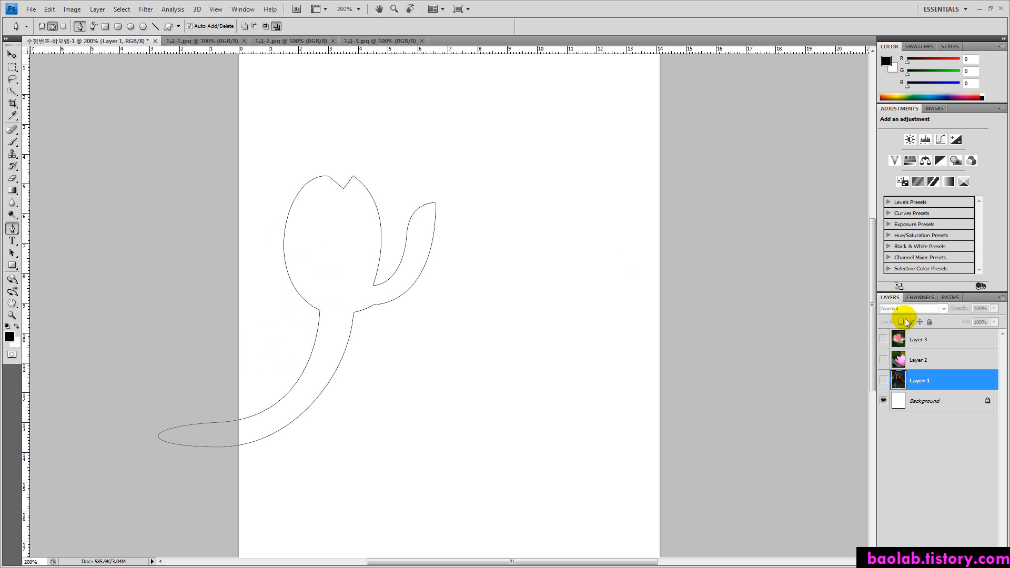
left_click(884, 380)
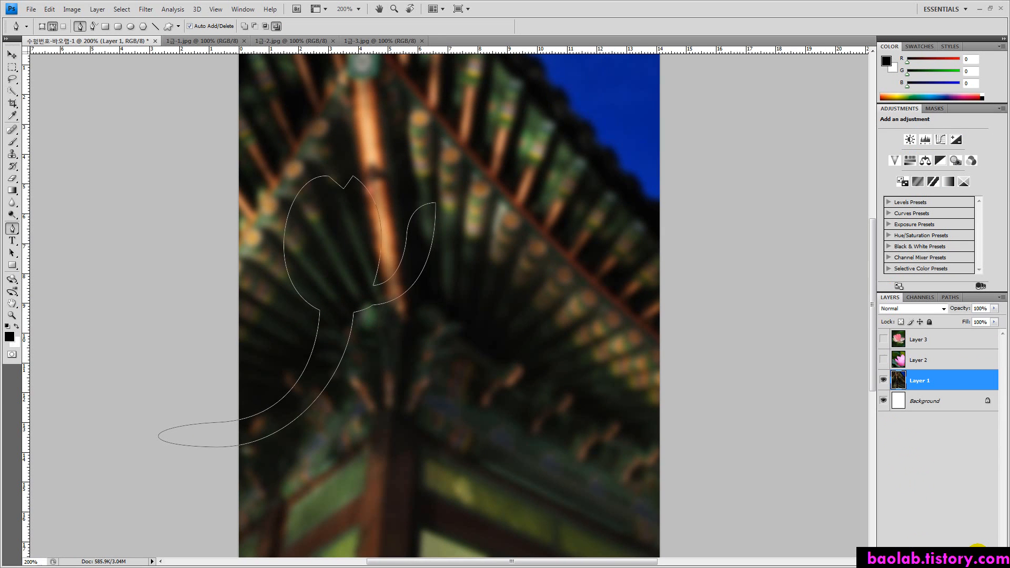
left_click(978, 550)
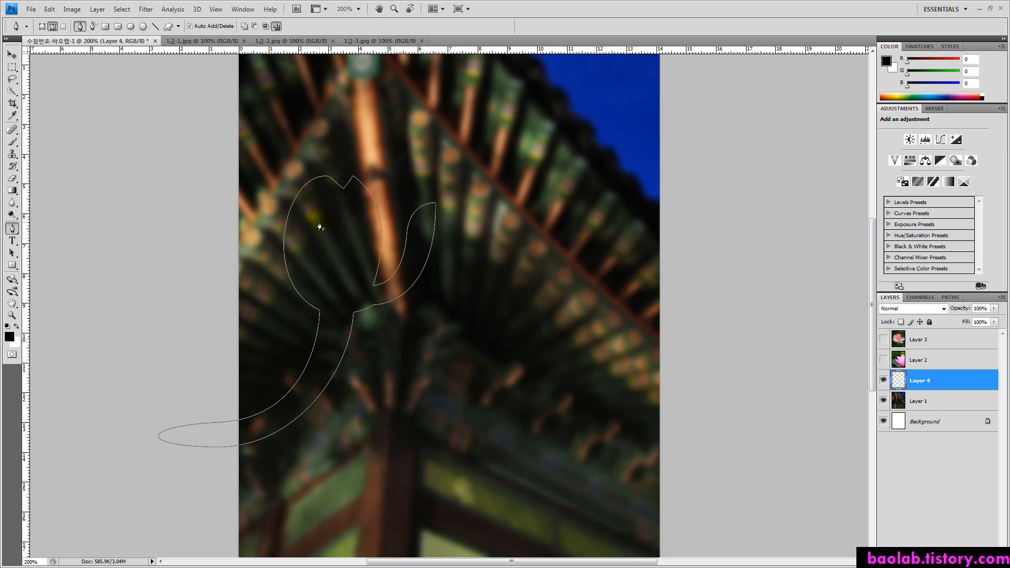
Load the 꽃봉오리 모양 path as a selection, fill it with white on the new layer and deselect.
left_click(953, 298)
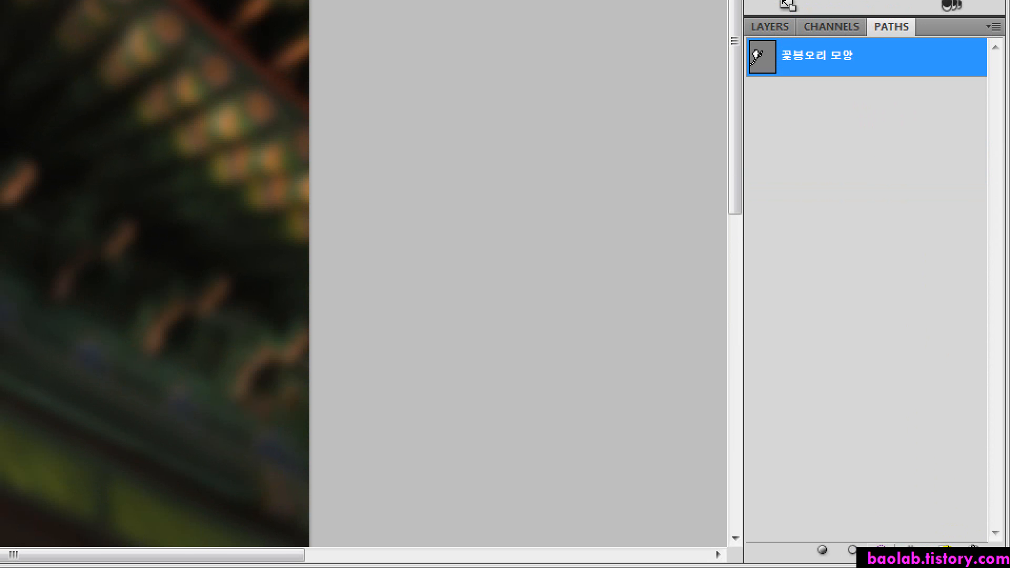
left_click(881, 550)
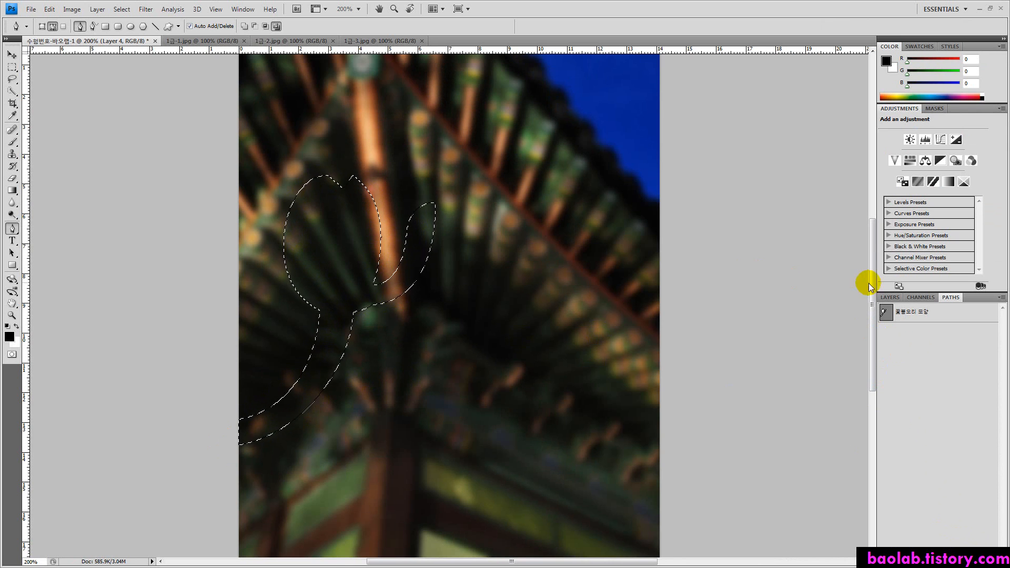
left_click(888, 297)
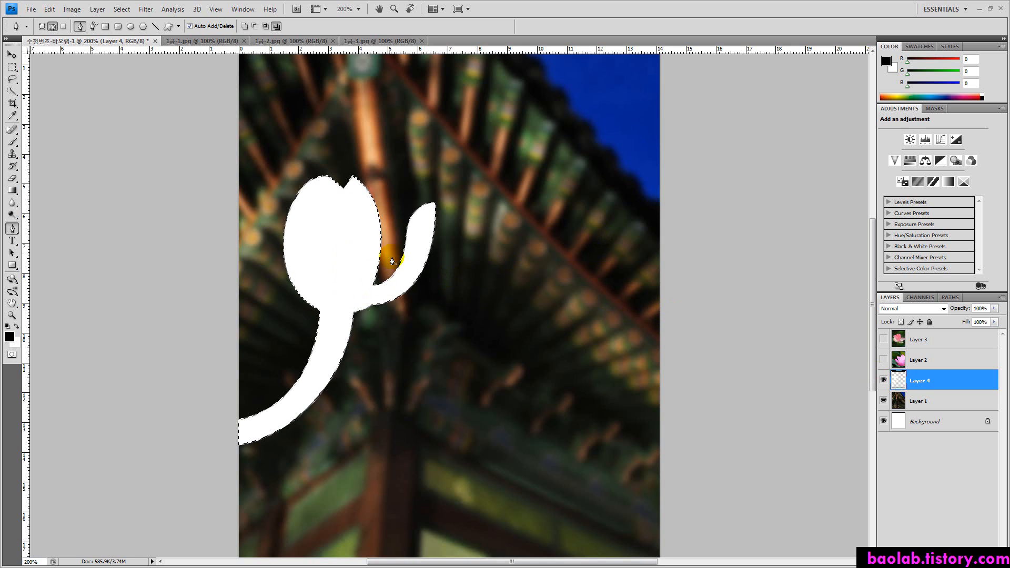
key("ctrl+d")
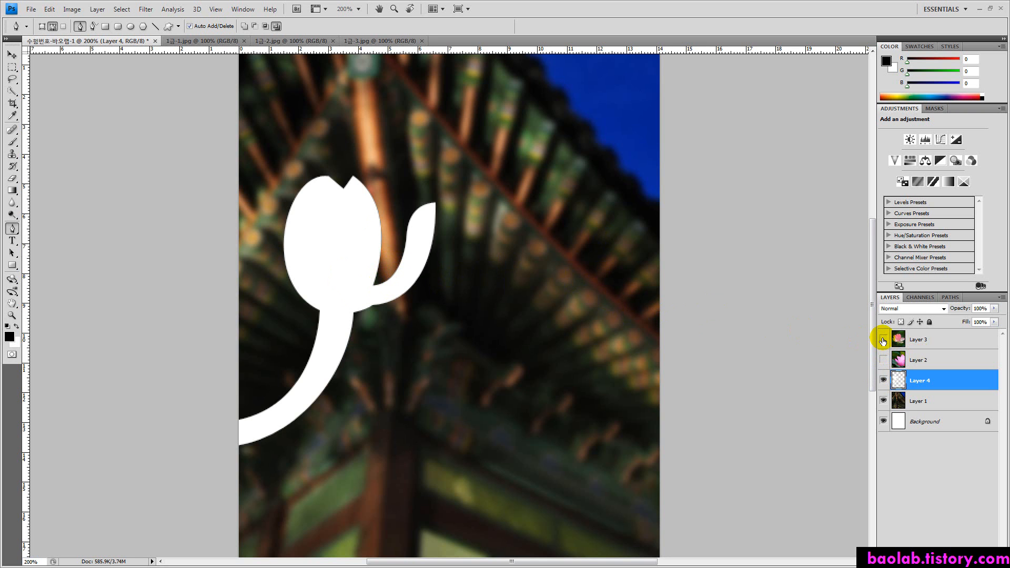
Show Layer 2 with the pink lotus photo, keep Layer 3 hidden, and make Layer 2 the active layer.
left_click(883, 360)
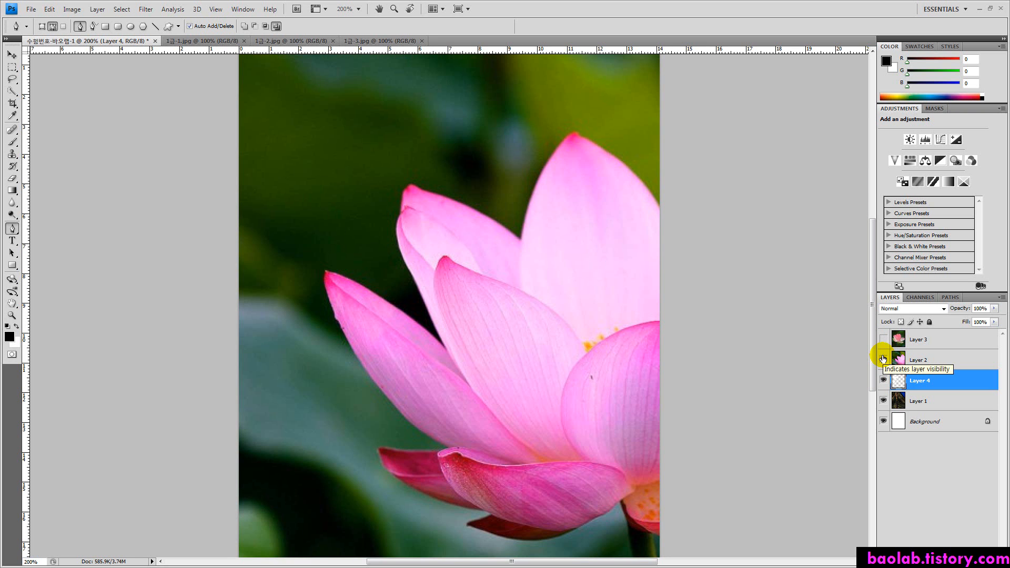
left_click(883, 360)
left_click(884, 339)
left_click(883, 340)
left_click(883, 360)
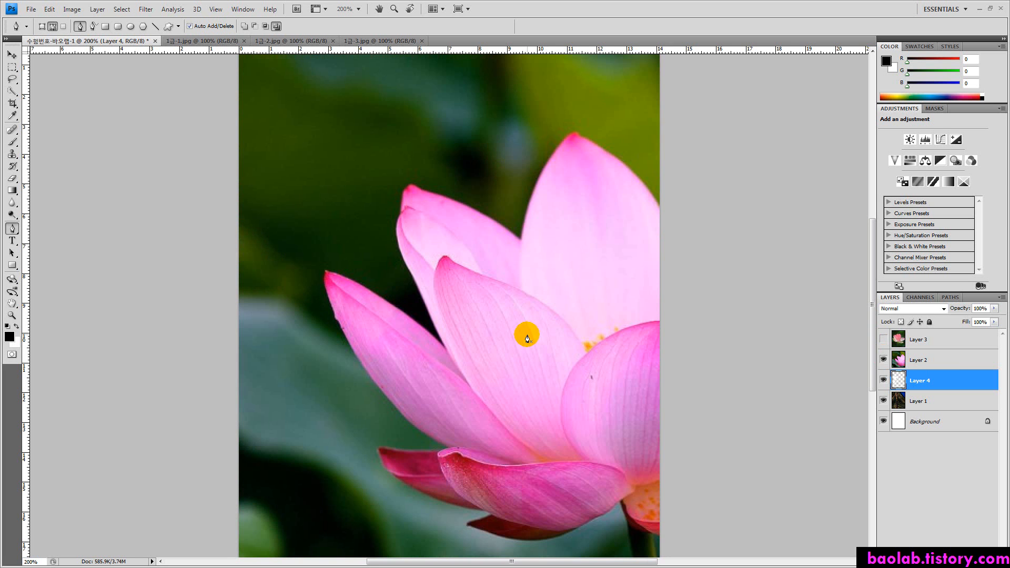
left_click(930, 360)
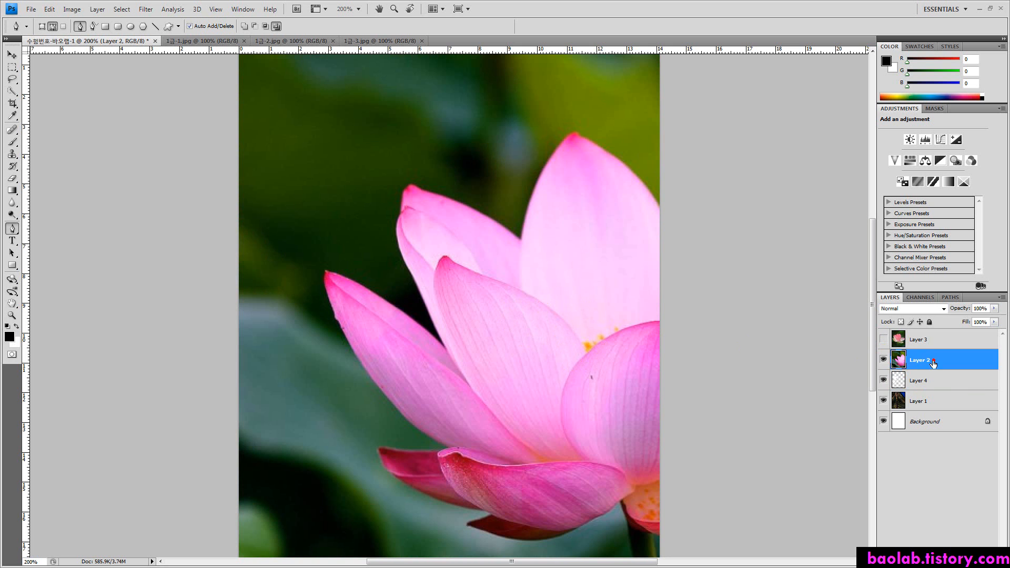
Scale the Layer 2 lotus photo proportionally to about 54.6% and position it over the white flower-bud shape.
left_click_drag(547, 343, 536, 319)
left_click(535, 319, "alt")
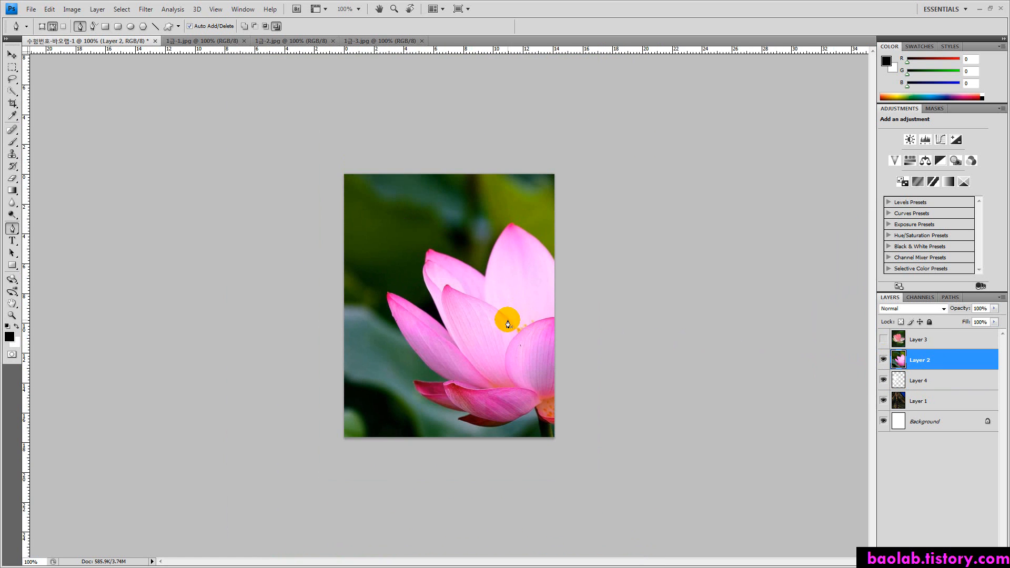
key("ctrl+t")
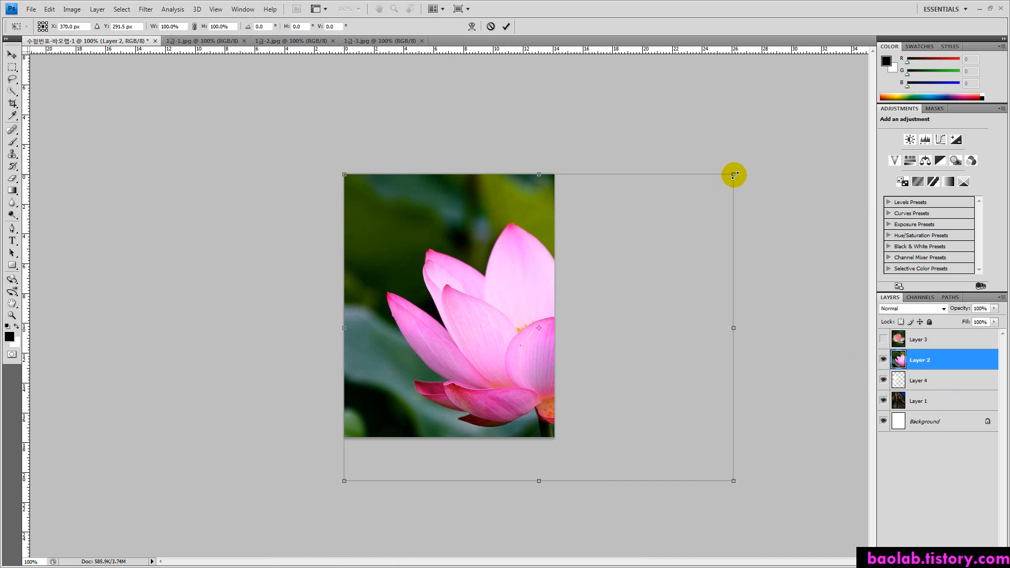
left_click_drag(731, 177, 612, 271)
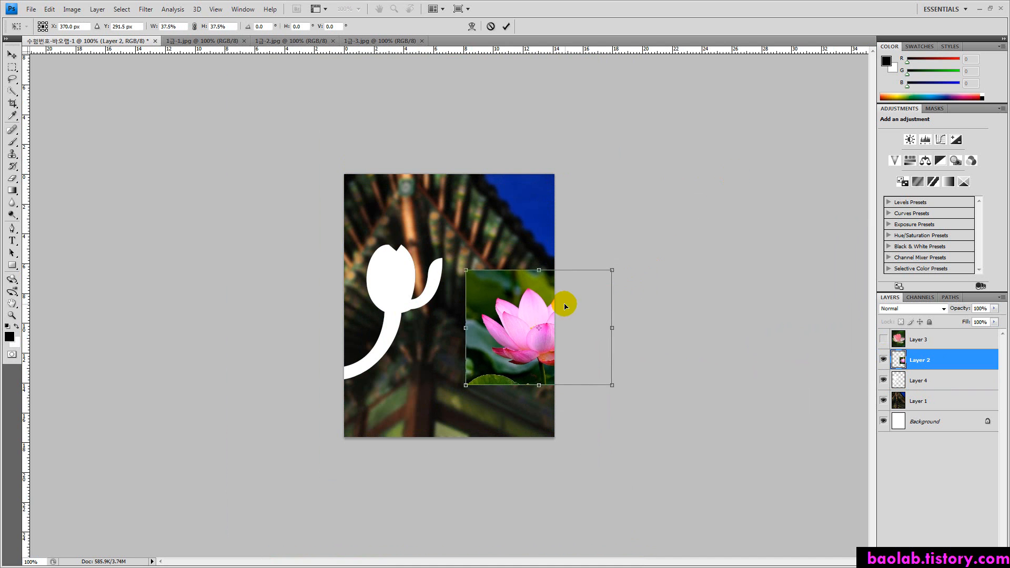
left_click_drag(526, 322, 419, 297)
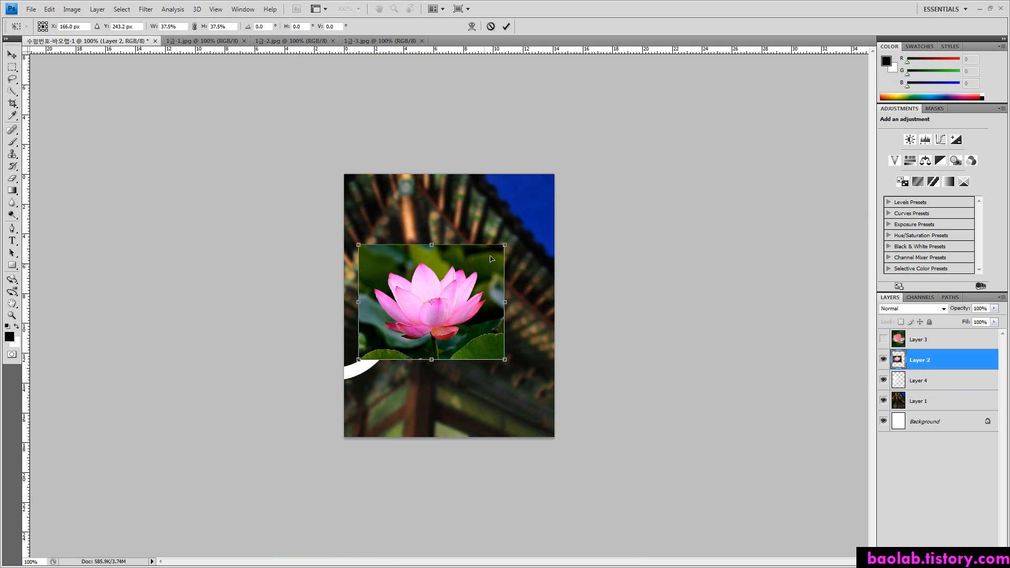
left_click_drag(470, 289, 427, 315)
left_click_drag(467, 267, 500, 235)
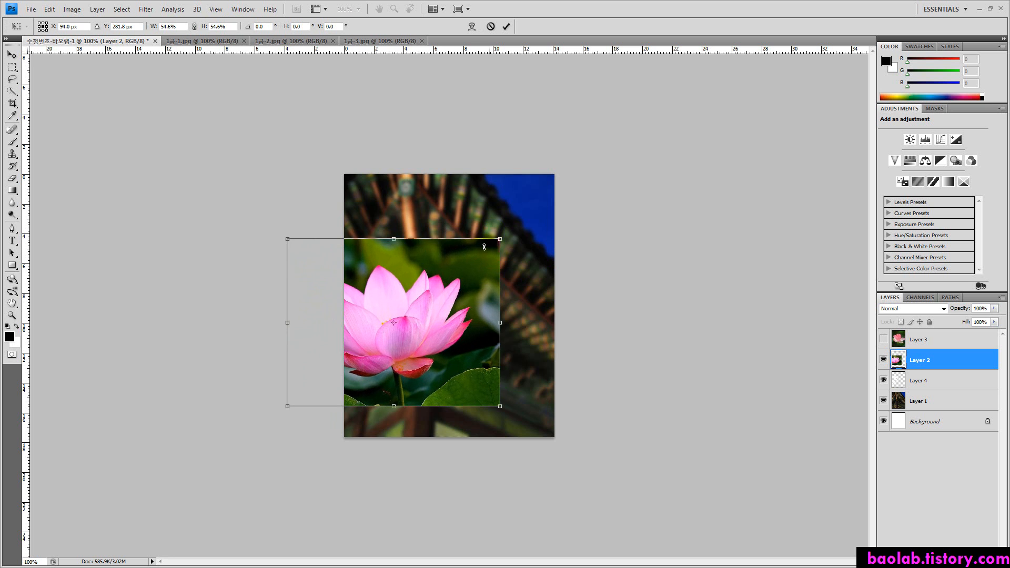
mouse_move(441, 297)
left_mouse_down()
mouse_move(513, 284)
mouse_move(447, 284)
mouse_move(540, 419)
mouse_move(575, 317)
mouse_move(447, 295)
mouse_move(559, 289)
mouse_move(456, 291)
left_mouse_up()
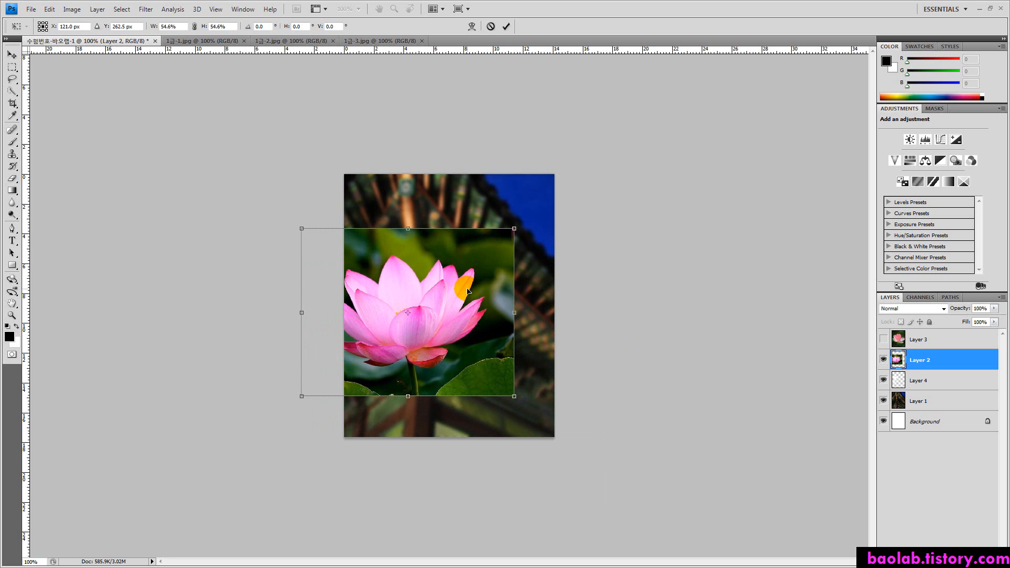
key("Return")
key("p")
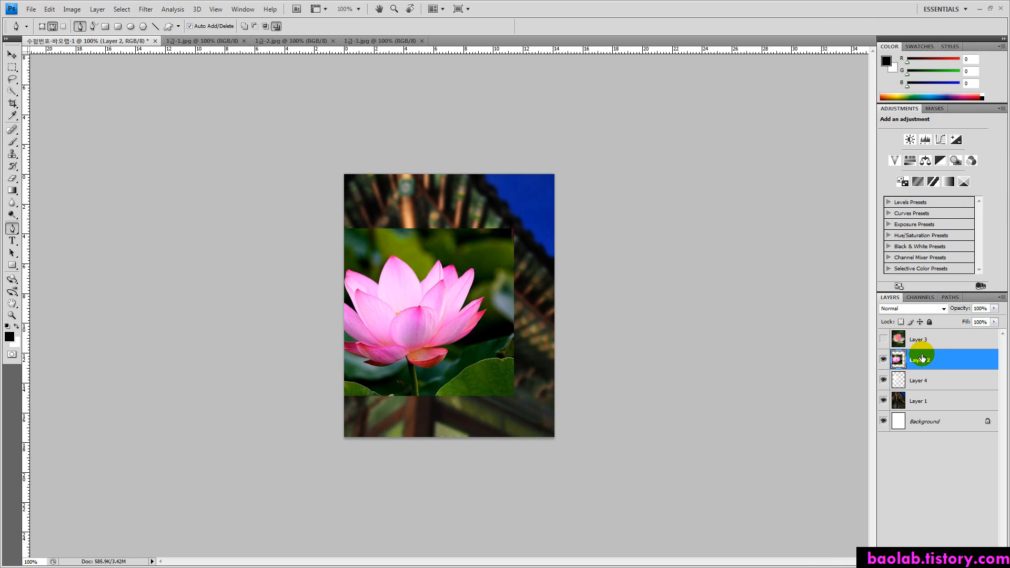
Clip Layer 2 to the bud shape on Layer 4 and shift the lotus photo within the shape.
right_click(921, 362)
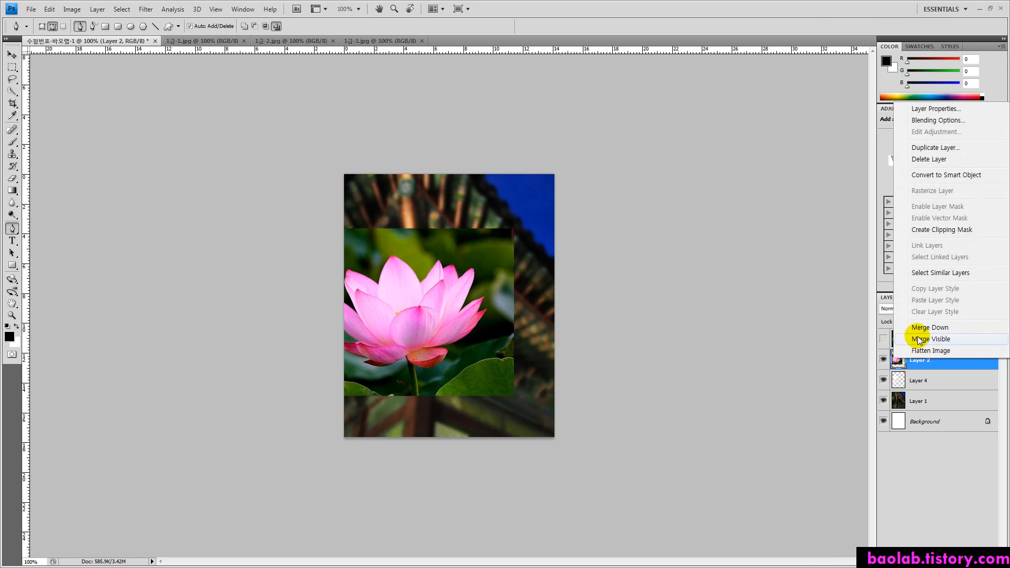
left_click(950, 229)
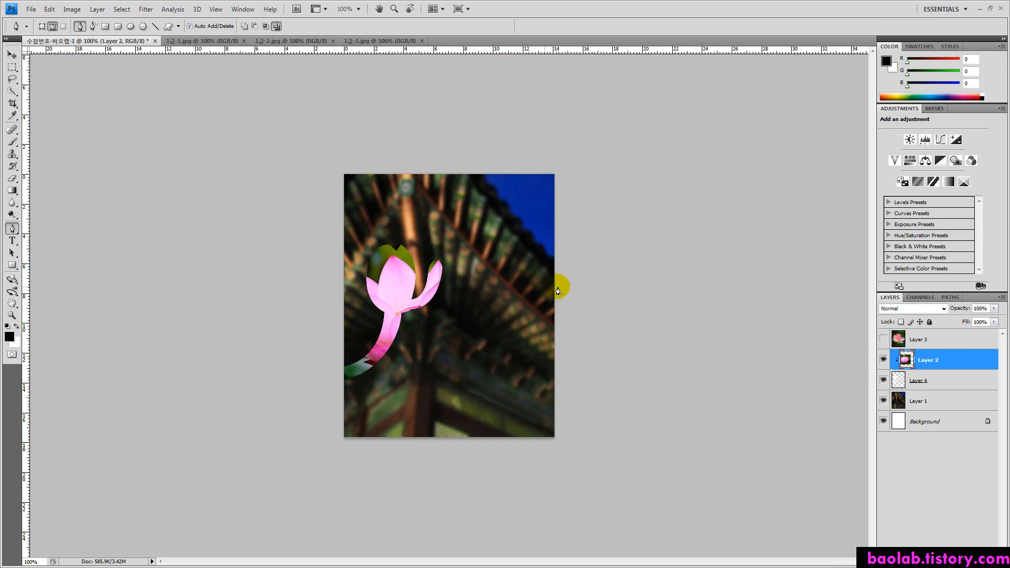
left_click(11, 55)
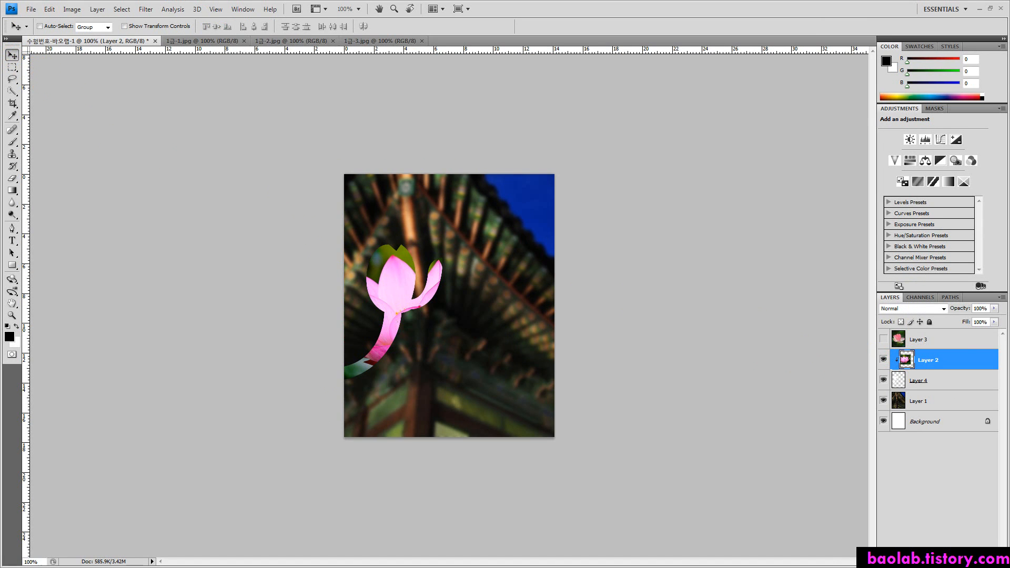
left_click_drag(393, 306, 470, 261)
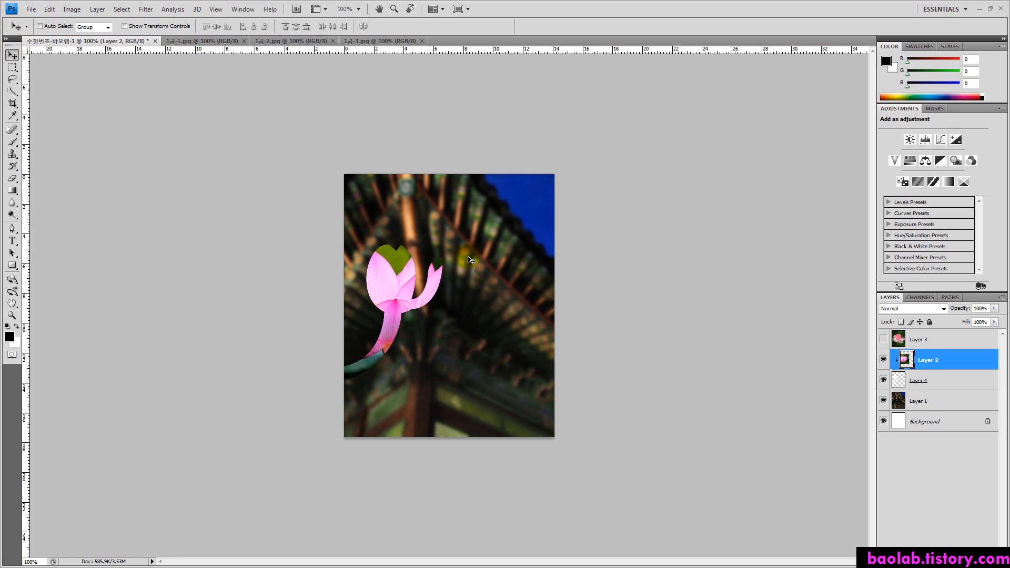
Enlarge the clipped lotus photo proportionally to about 140.8% and reposition it so the pink petals fill the bud.
key("ctrl+t")
left_click_drag(490, 223, 532, 181)
mouse_move(401, 278)
left_mouse_down()
mouse_move(378, 270)
mouse_move(387, 268)
left_mouse_up()
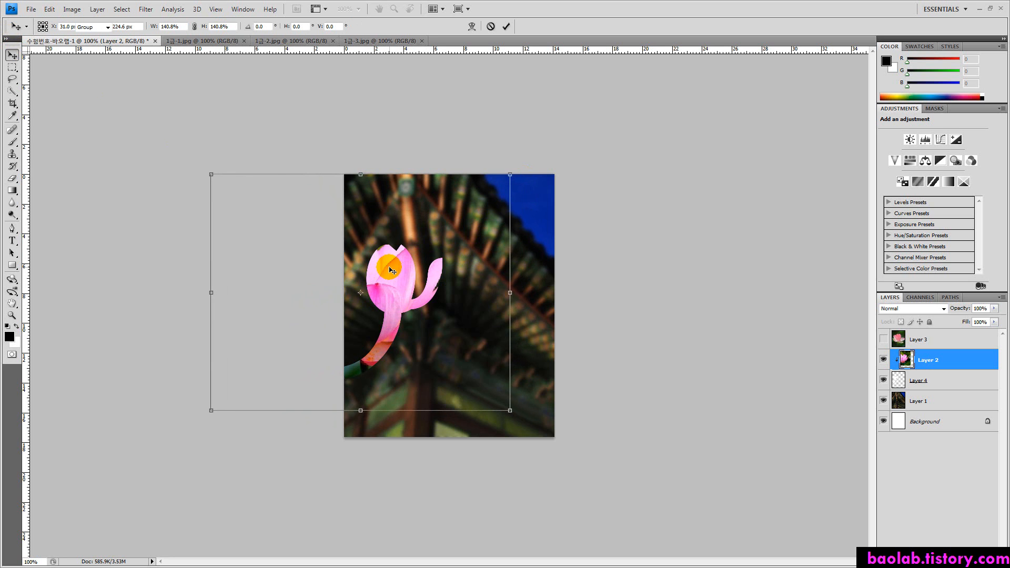
key("Return")
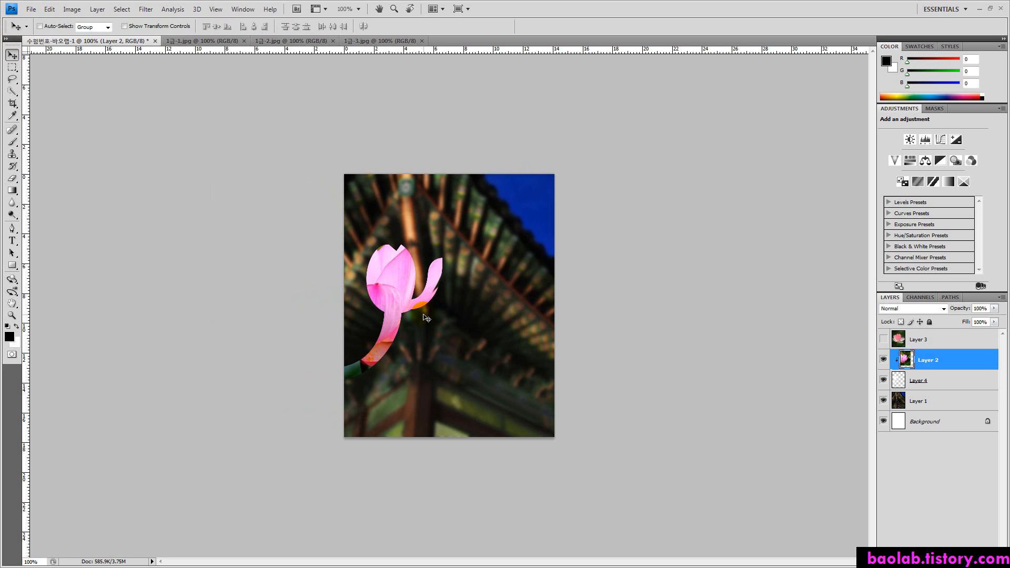
mouse_move(414, 308)
left_mouse_down()
mouse_move(439, 308)
mouse_move(393, 295)
mouse_move(391, 261)
mouse_move(397, 337)
mouse_move(392, 269)
mouse_move(412, 305)
left_mouse_up()
left_click(936, 361)
left_click(931, 381)
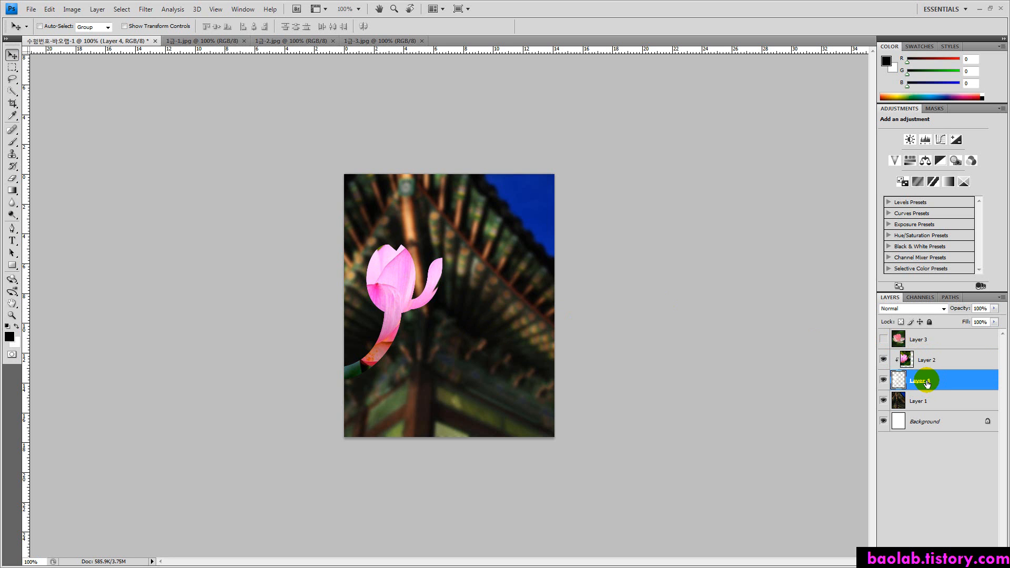
left_click(921, 362)
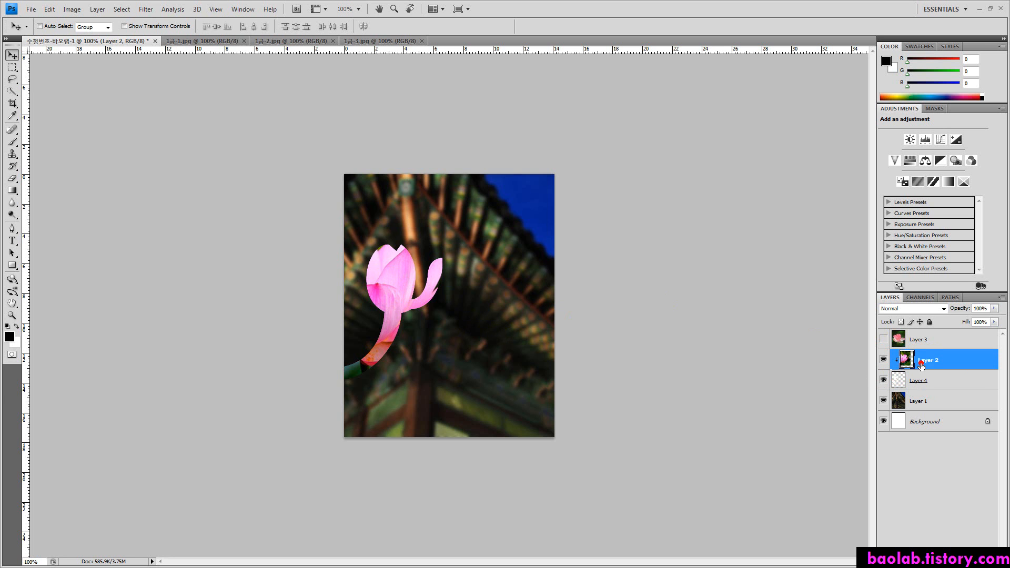
key("ctrl+t")
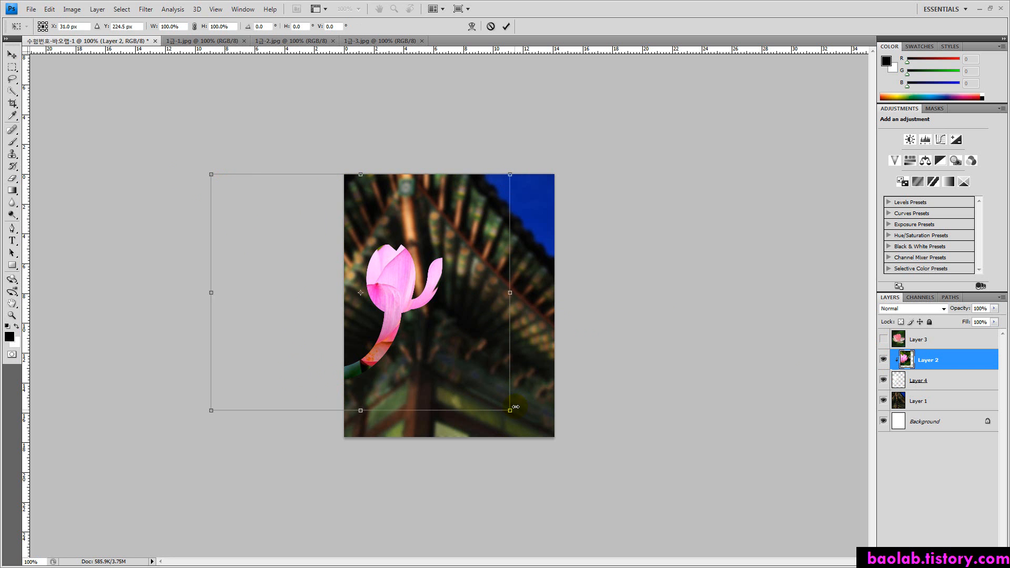
key("Escape")
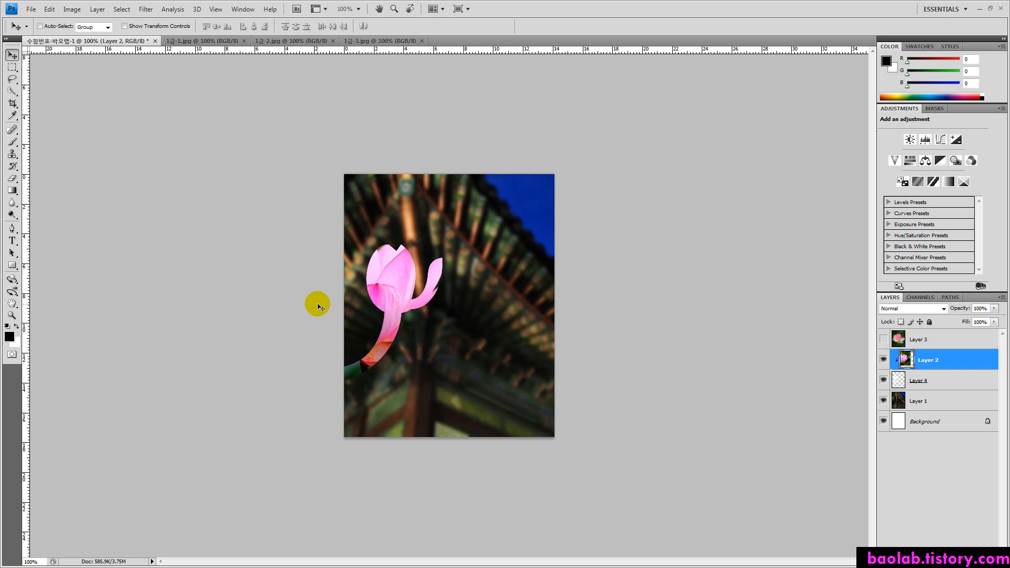
Add a solid outside stroke in colour ccffff and an inner shadow to the bud shape on Layer 4.
left_click(919, 381)
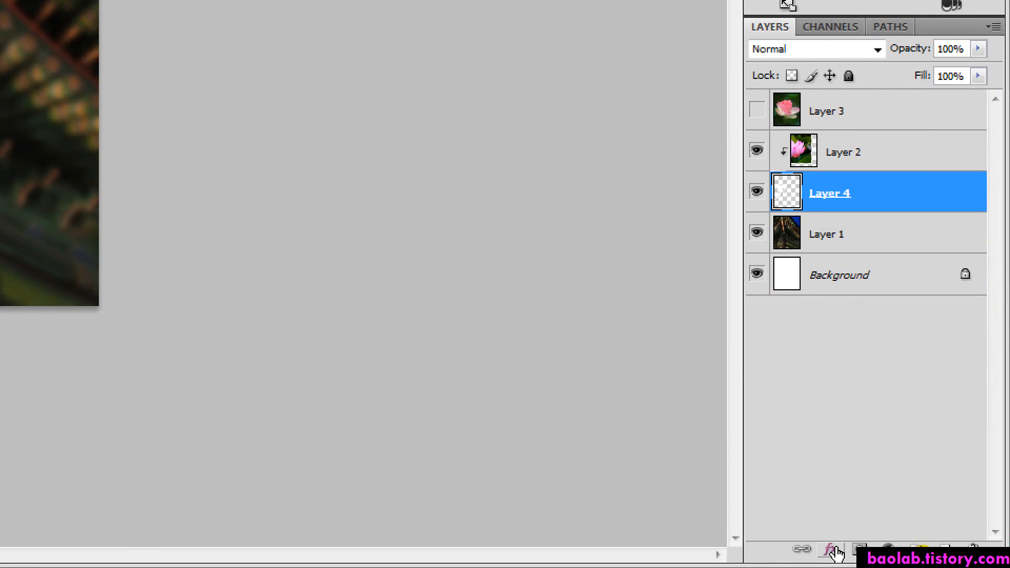
left_click(832, 551)
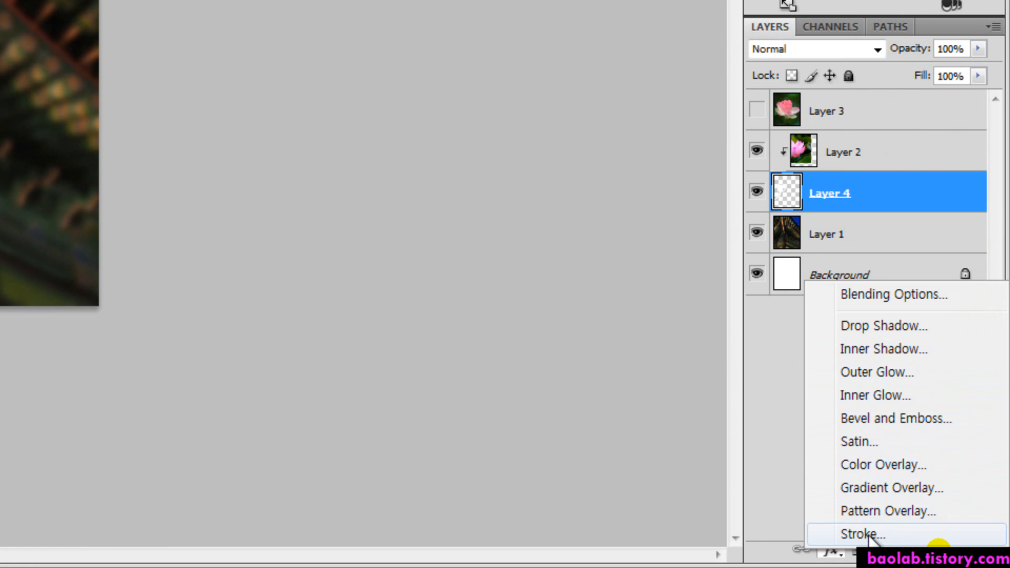
left_click(867, 534)
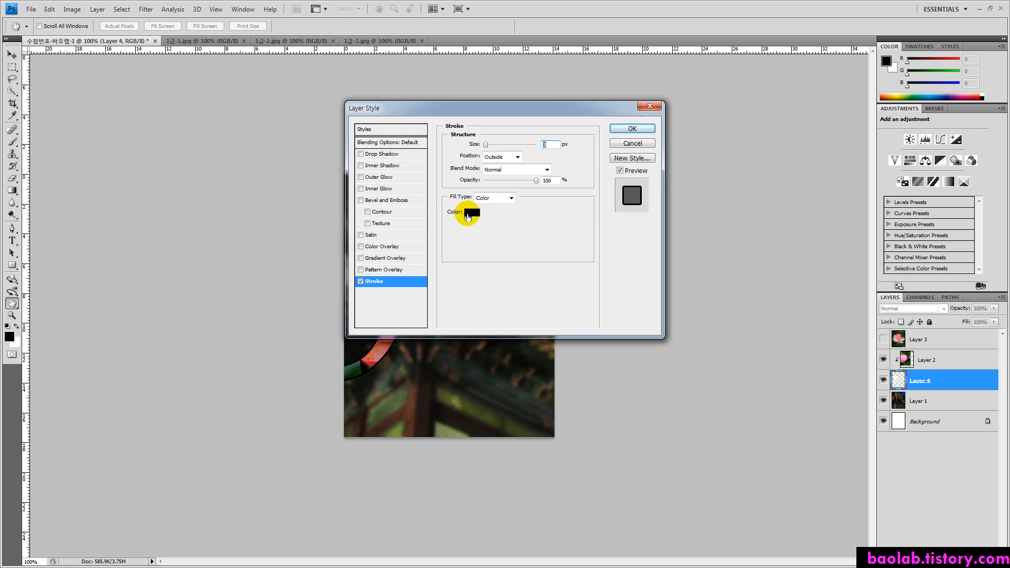
left_click(469, 213)
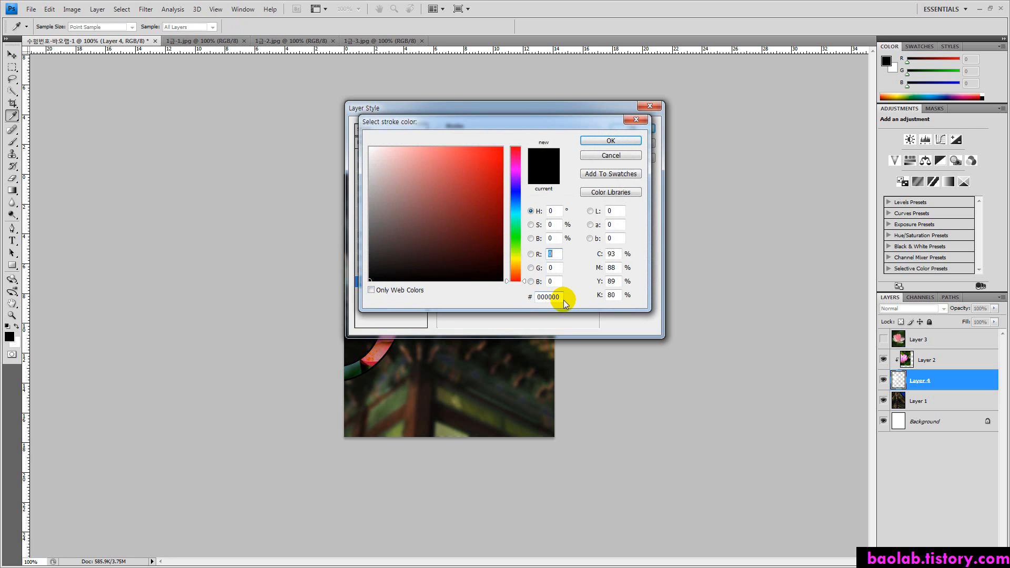
left_click(562, 298)
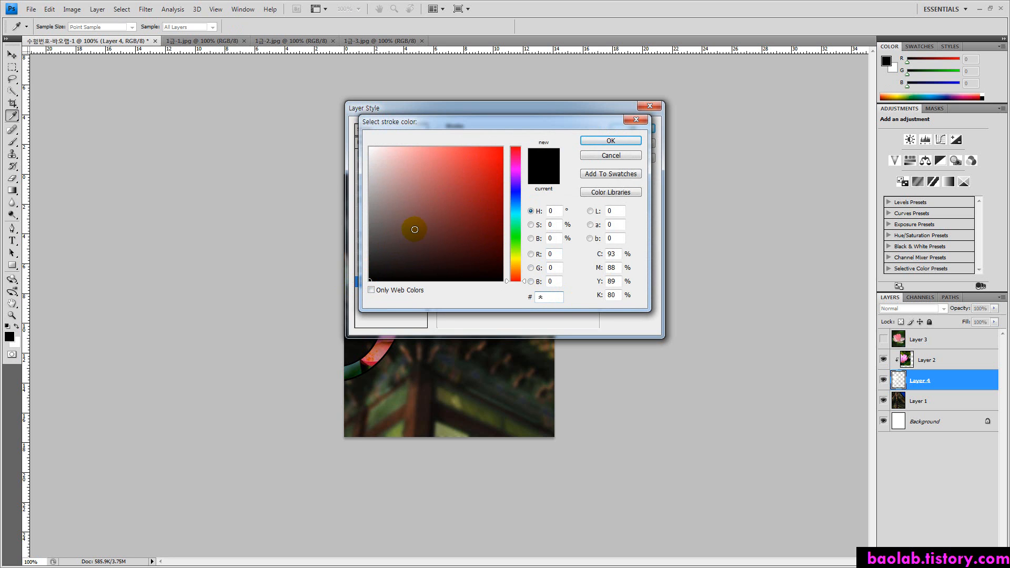
type("cc")
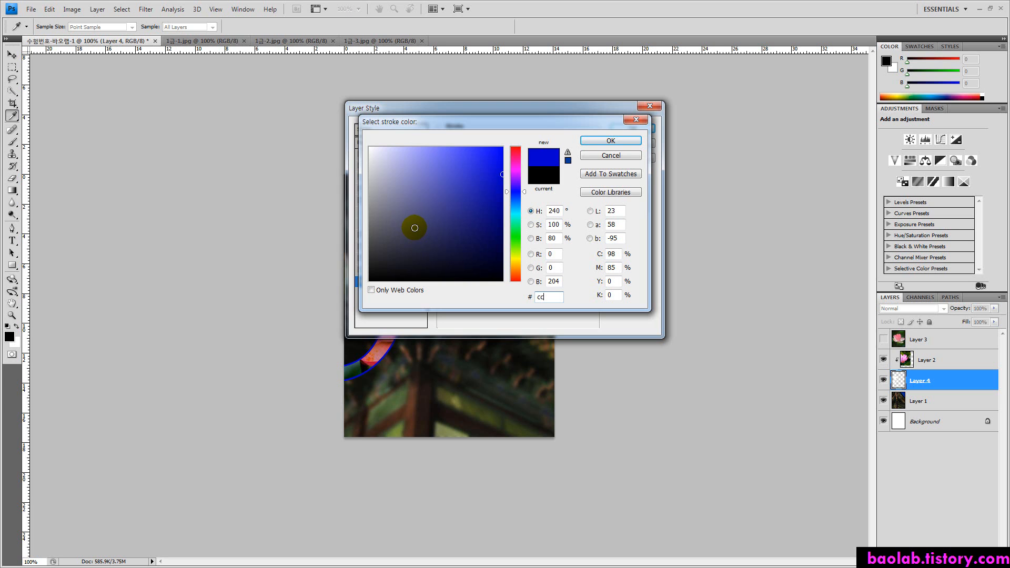
type("ffff")
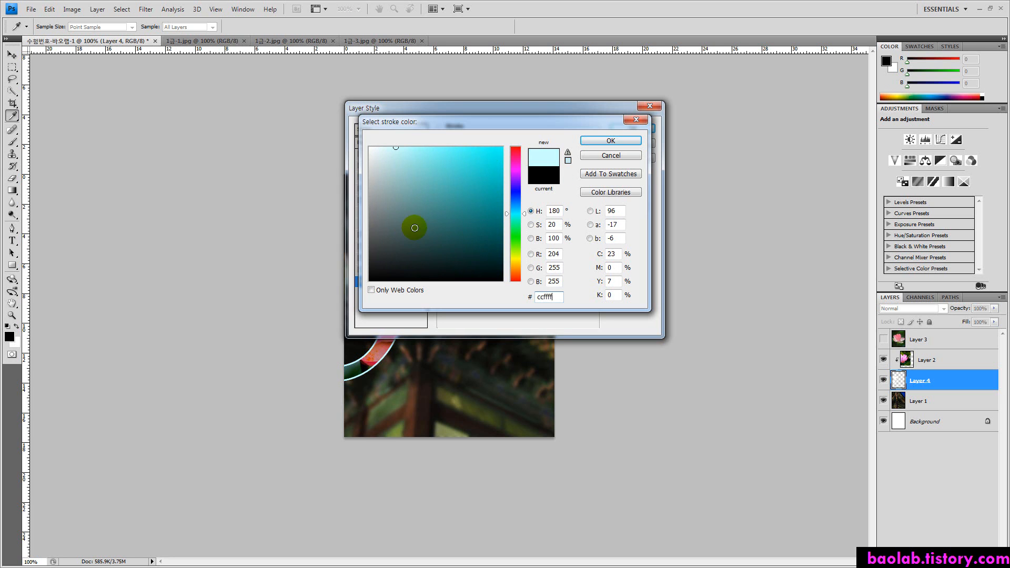
left_click(609, 141)
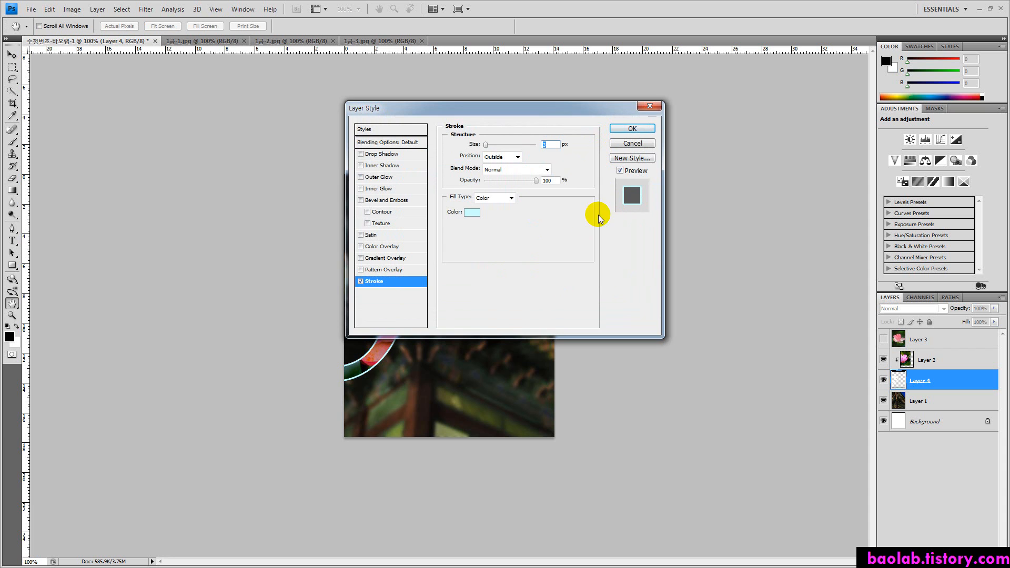
left_click(364, 167)
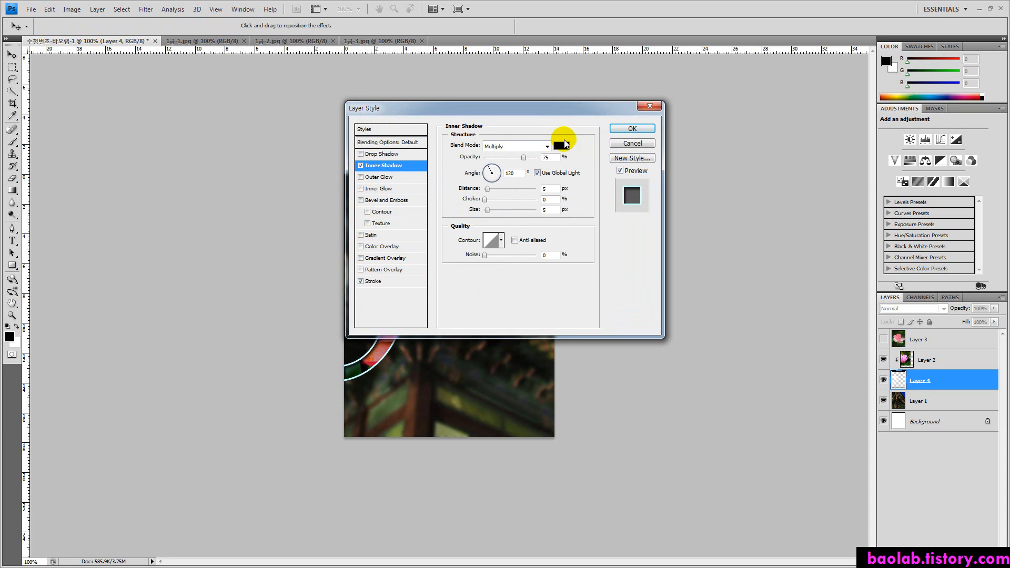
left_click(631, 129)
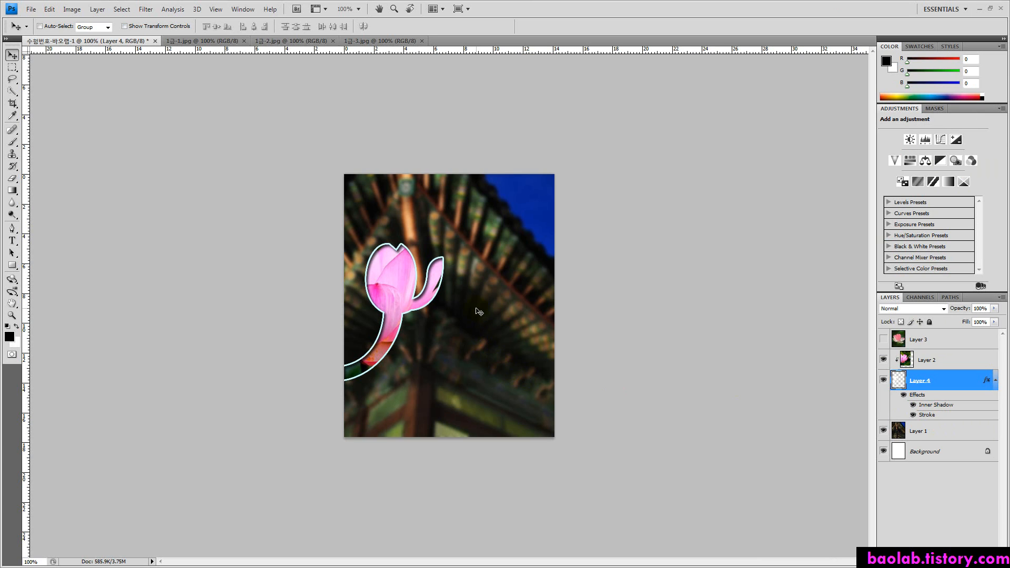
Show the Layer 3 lotus photo and trace a selection around the whole flower, excluding the stem, with the Magnetic Lasso.
left_click(918, 339)
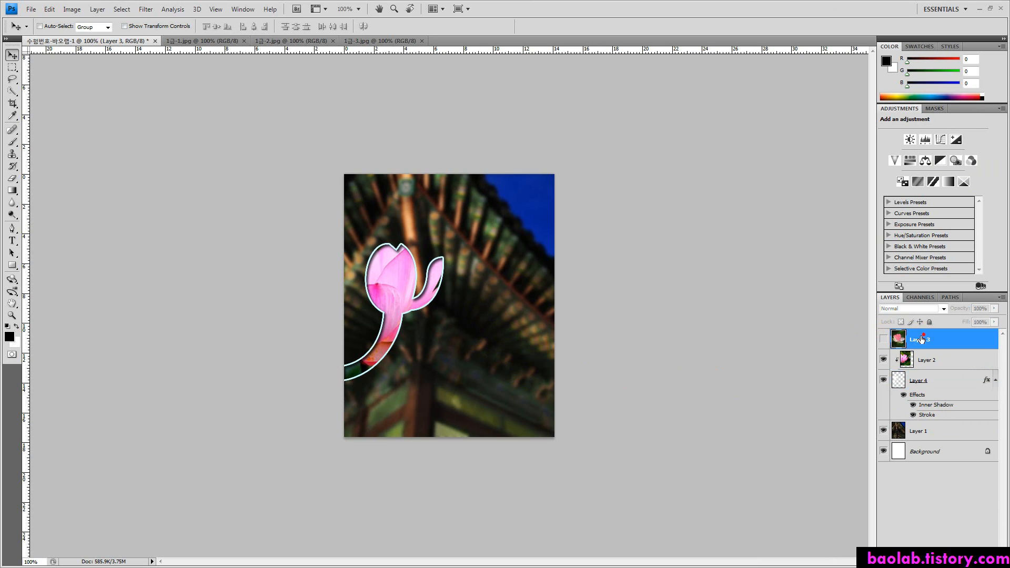
left_click(883, 339)
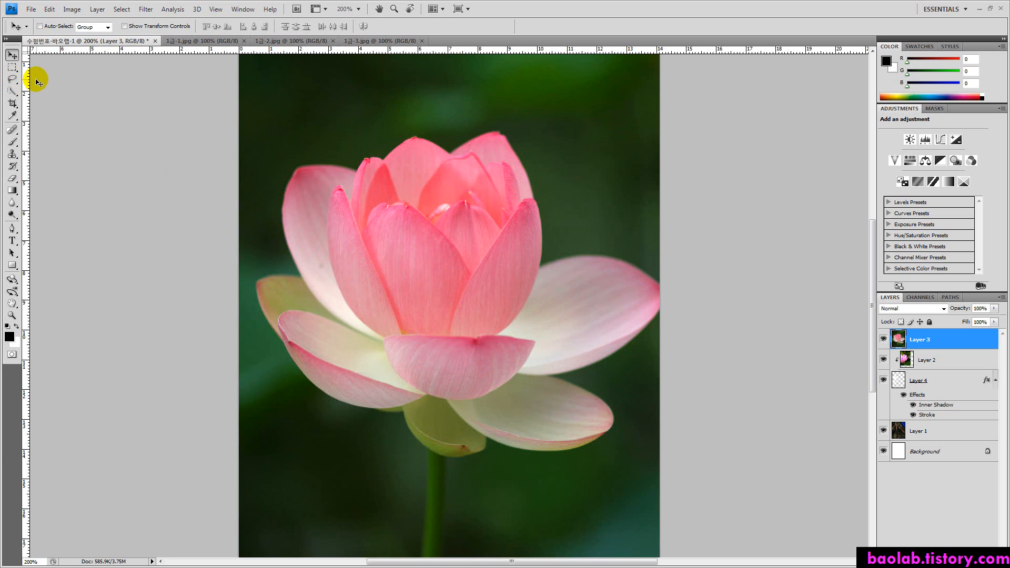
left_click(16, 78)
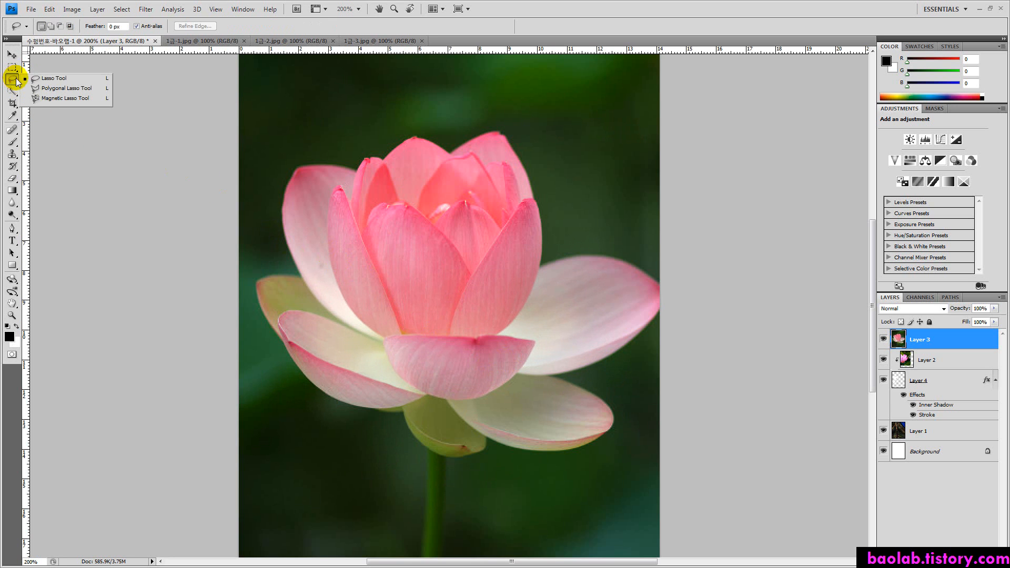
left_click(51, 99)
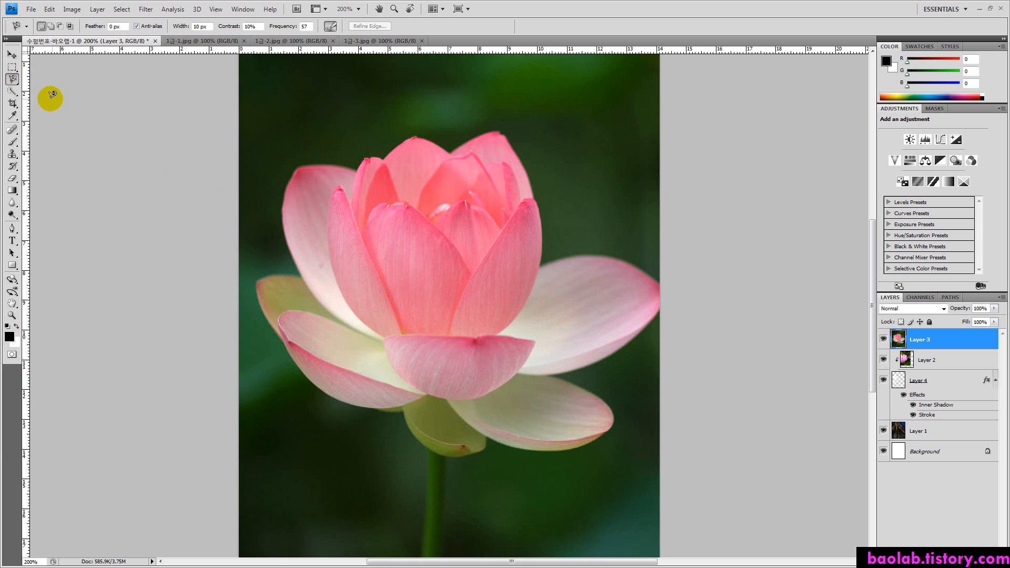
left_click(13, 78)
left_click(45, 100)
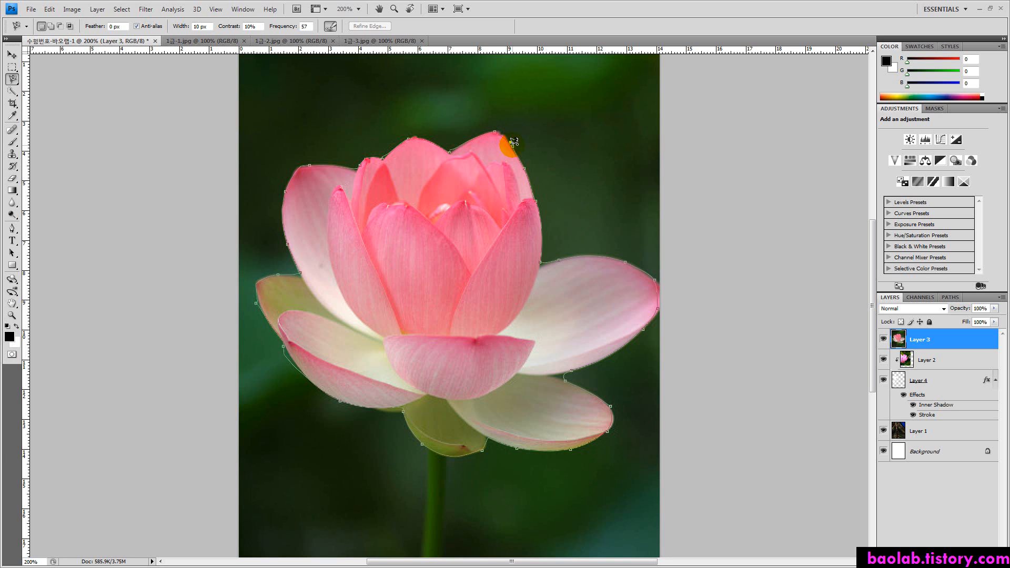
left_click(513, 141)
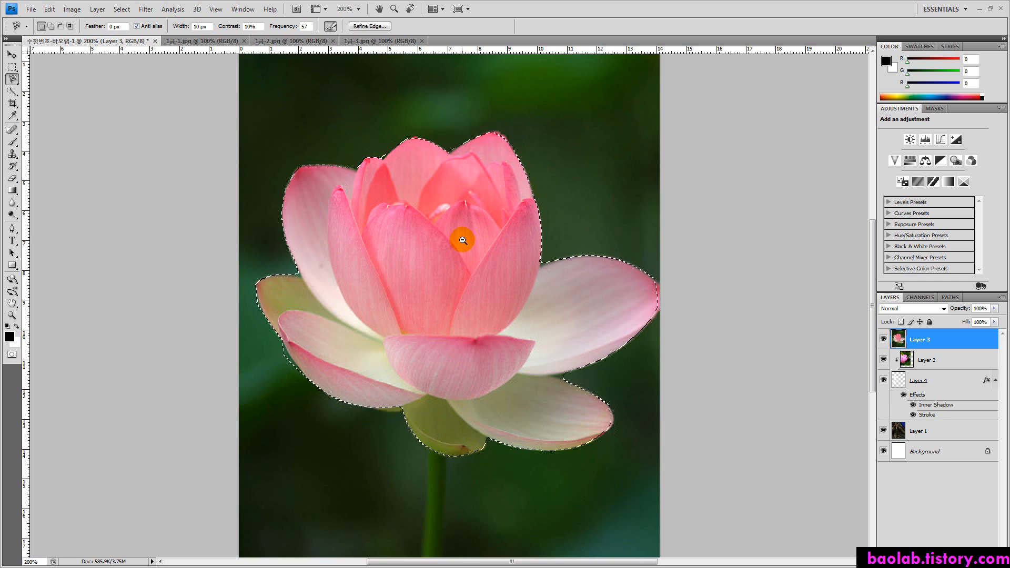
Invert the selection, delete the green background and stem from Layer 3, and deselect.
key("ctrl+minus")
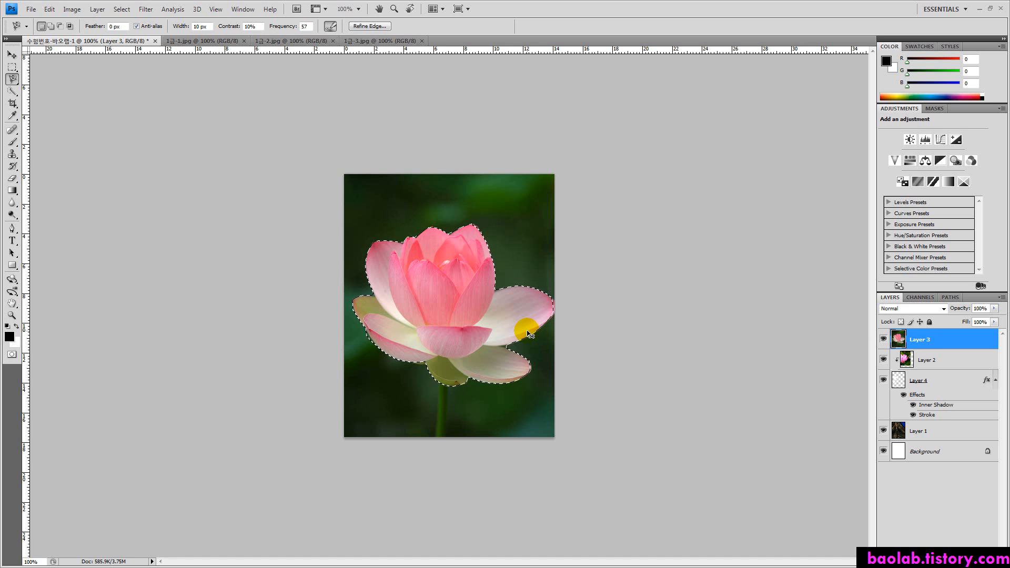
key("ctrl+shift+i")
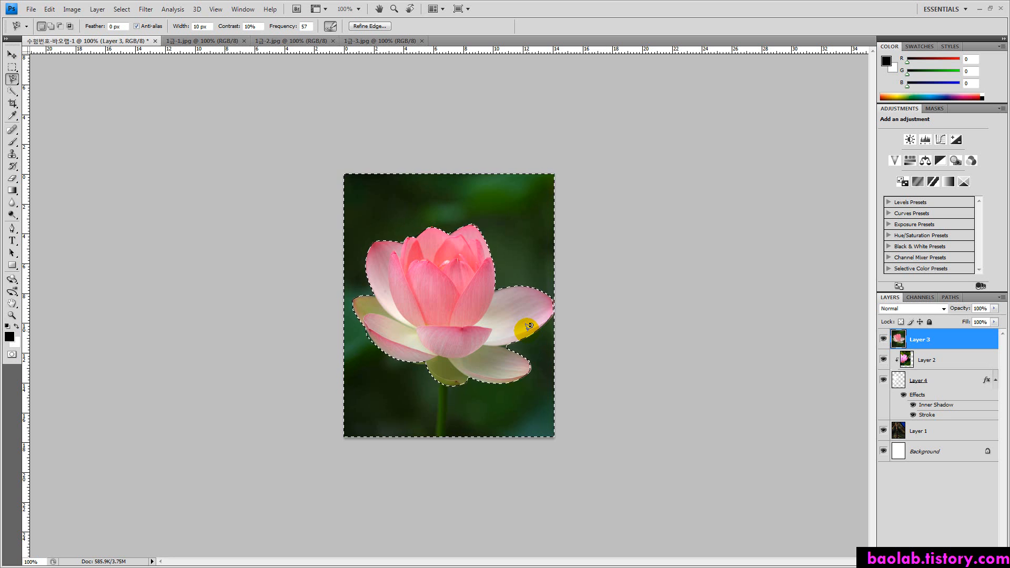
key("Delete")
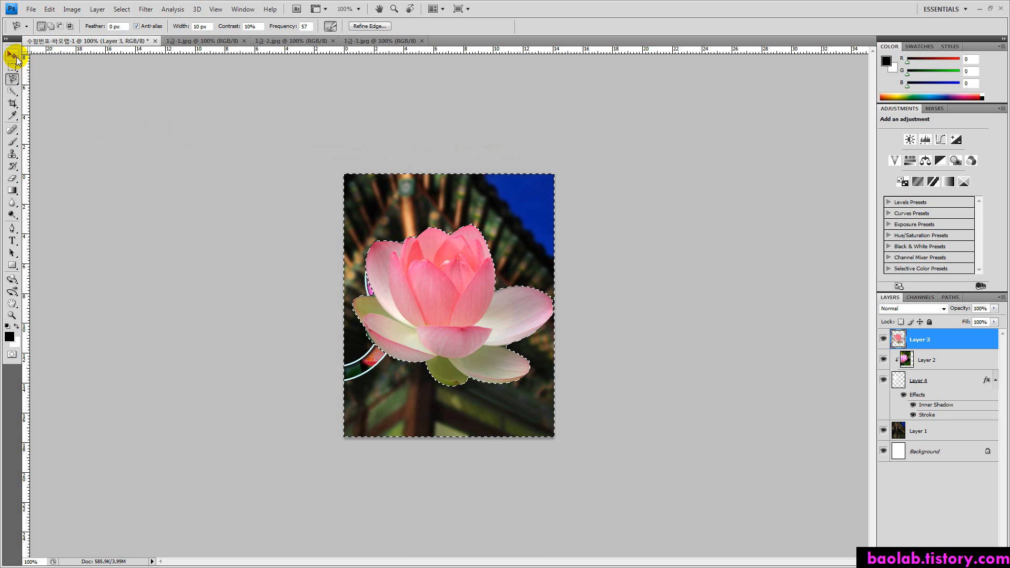
key("ctrl+d")
left_click(433, 305)
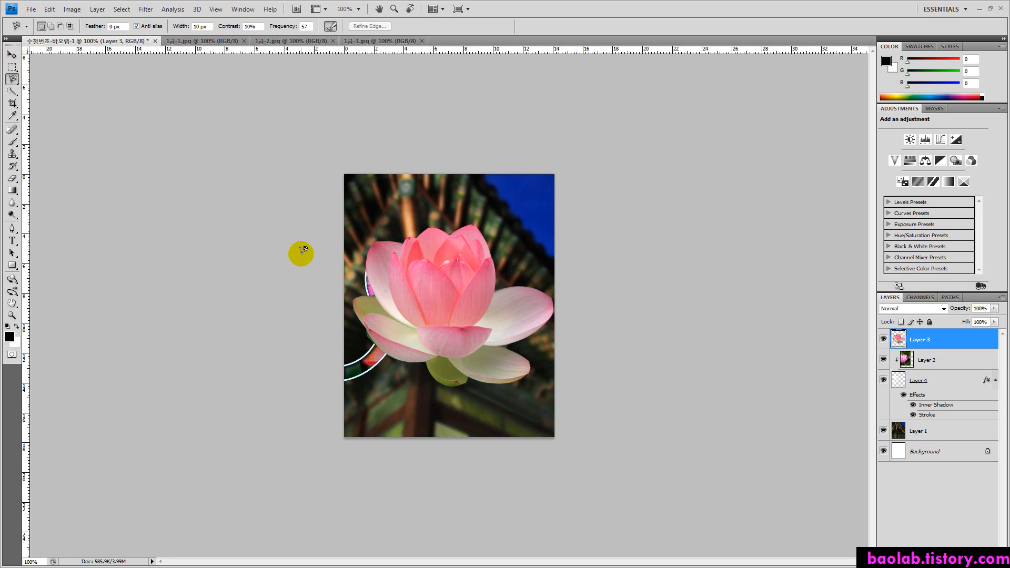
Scale down the cut-out lotus on Layer 3 and place it in the lower-right corner of the composition.
left_click(11, 55)
left_click(474, 300)
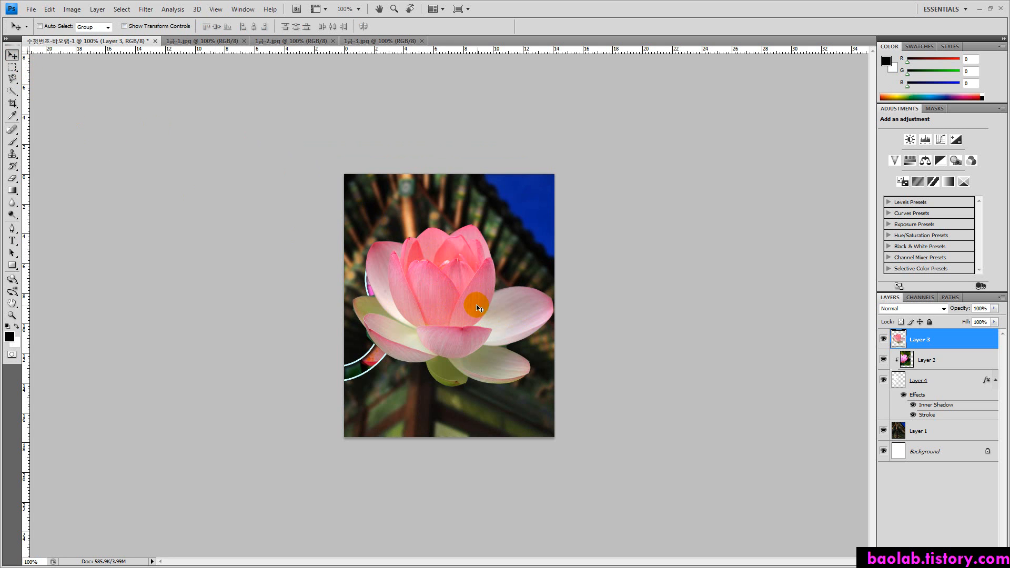
left_click_drag(447, 293, 455, 345)
key("ctrl+t")
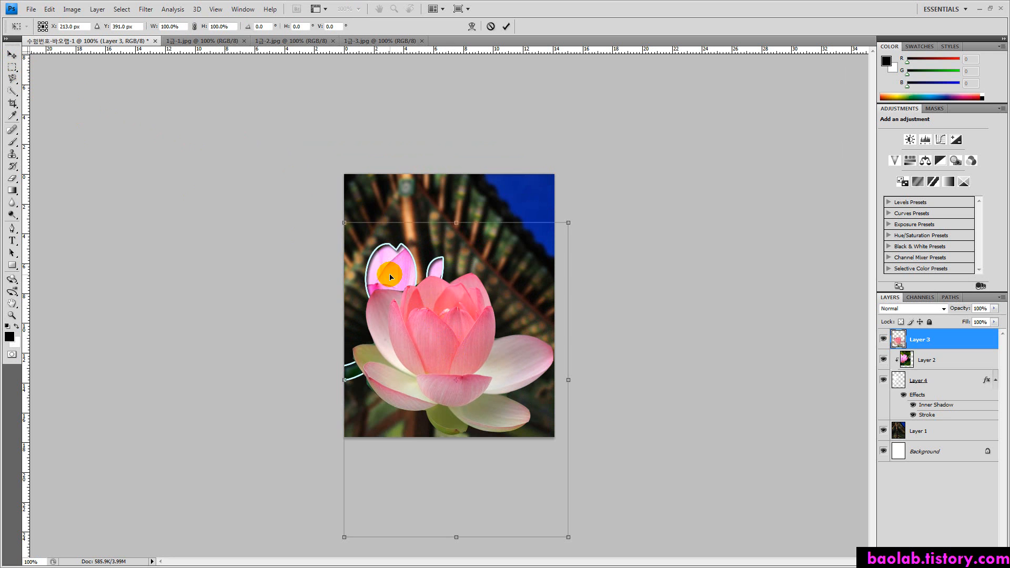
left_click_drag(343, 224, 373, 265)
left_click_drag(436, 322, 462, 340)
key("Return")
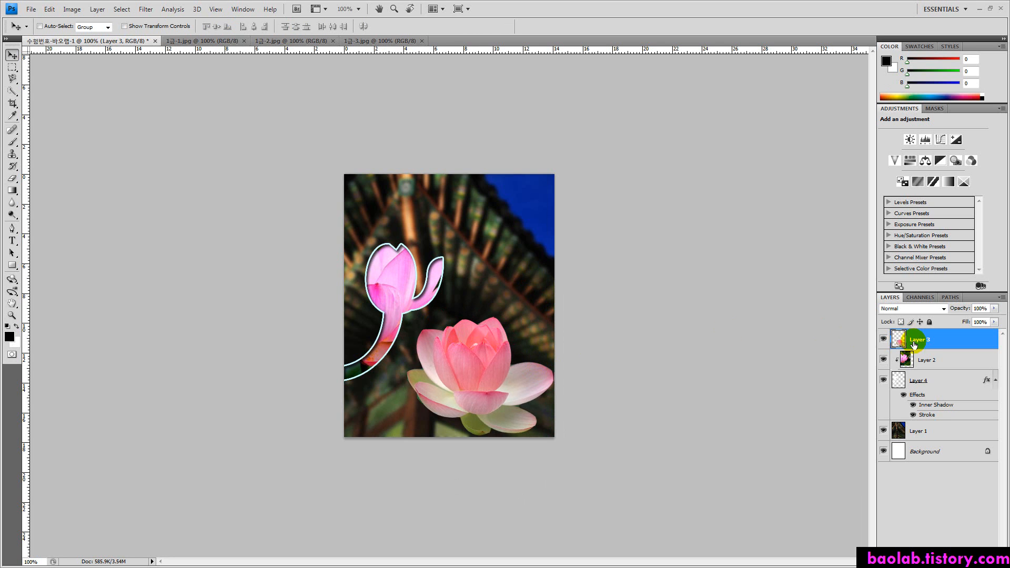
Add a Bevel and Emboss effect to Layer 3 with the default Inner Bevel settings.
left_click(924, 549)
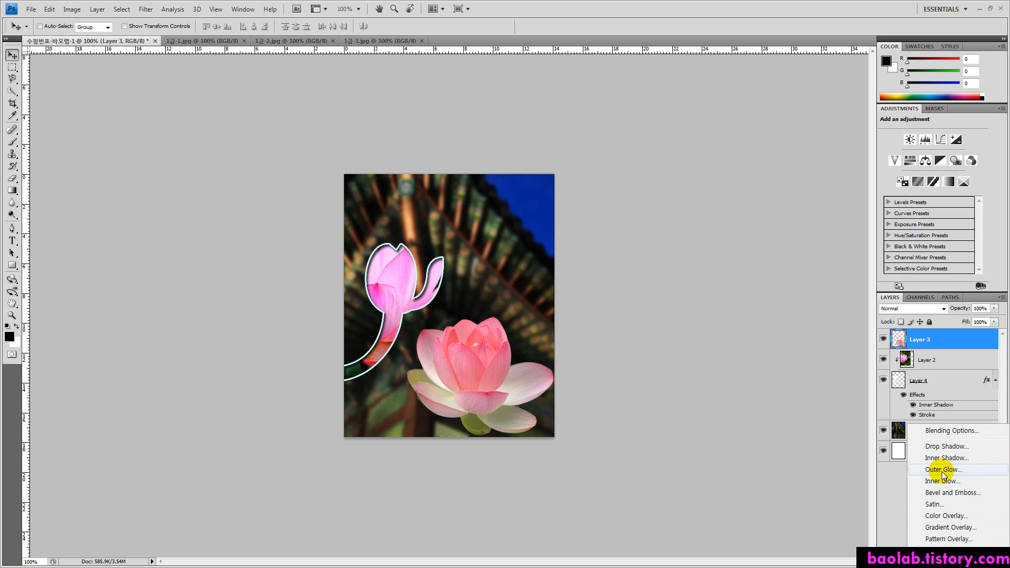
left_click(955, 495)
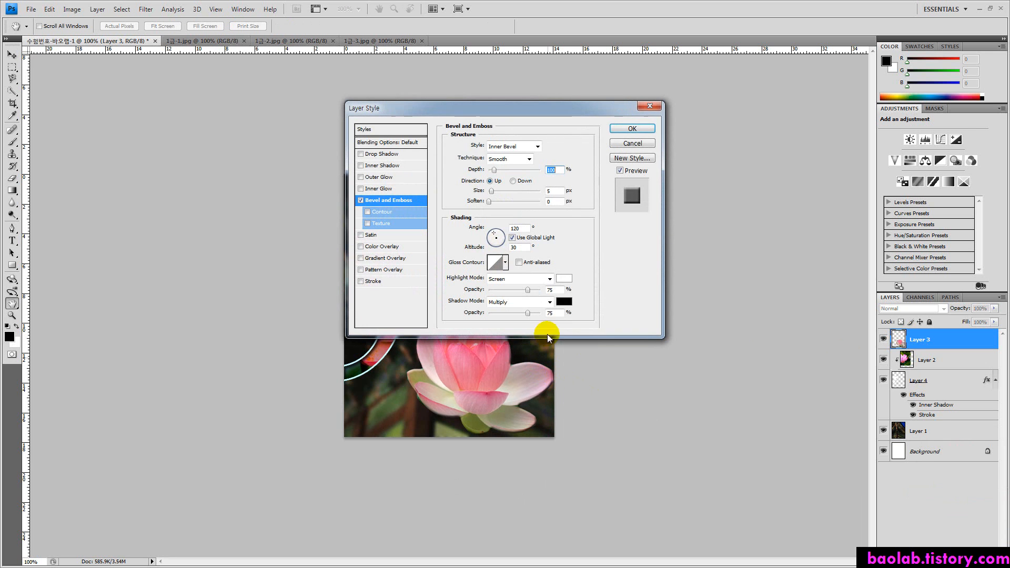
left_click(631, 129)
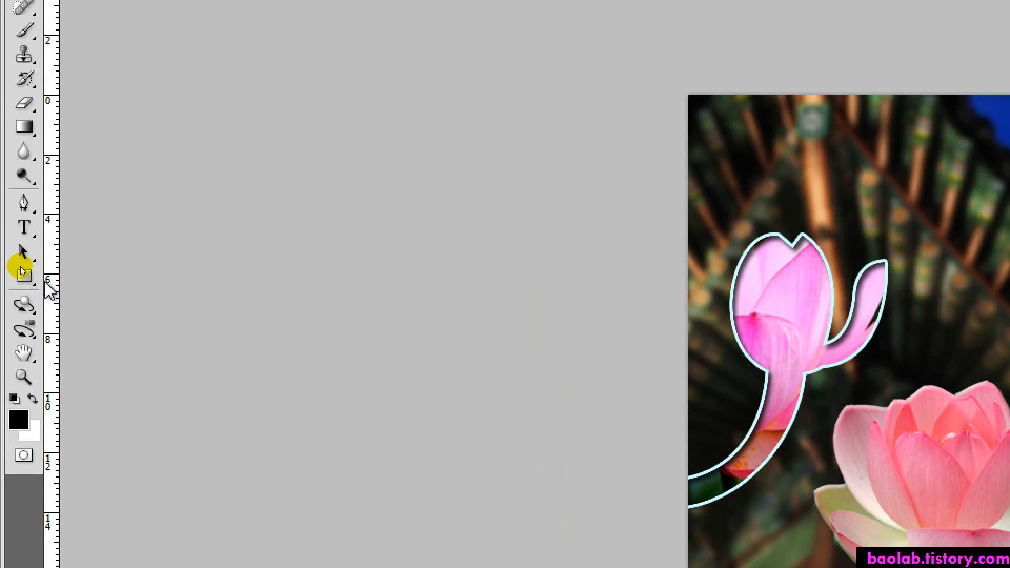
Activate the Custom Shape tool and replace its current shapes with the All set.
left_click(13, 270)
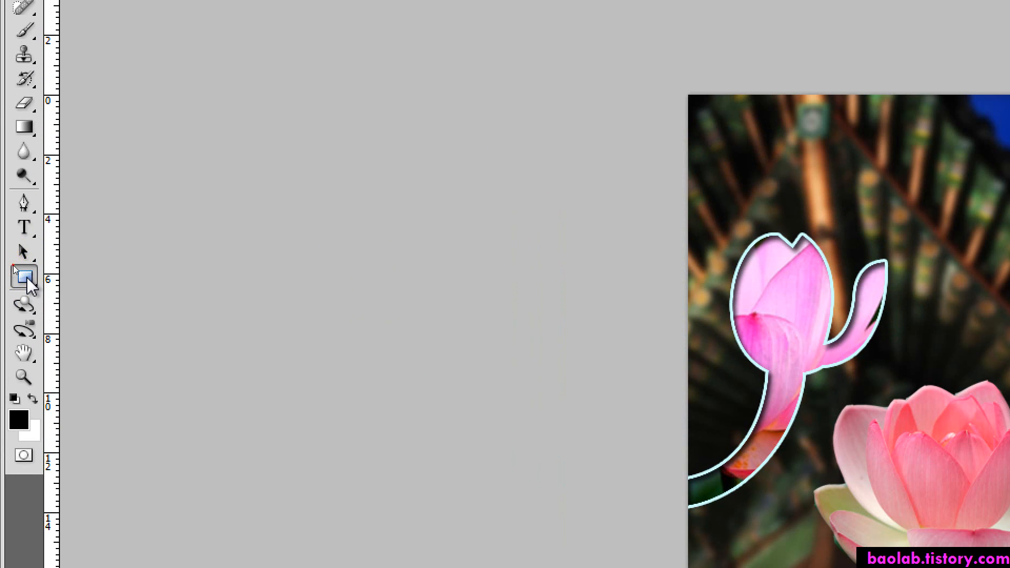
left_click(27, 278)
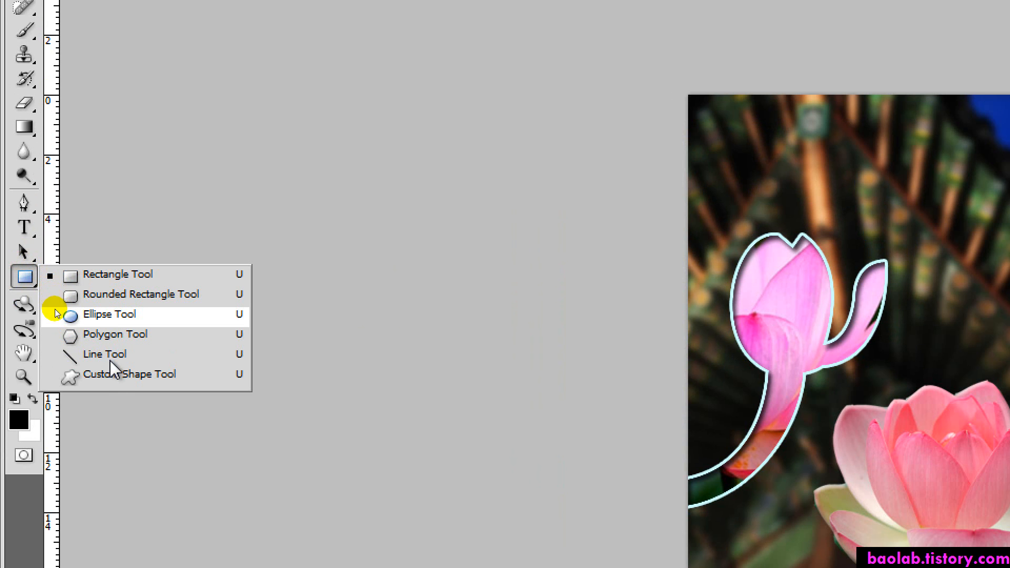
left_click(100, 374)
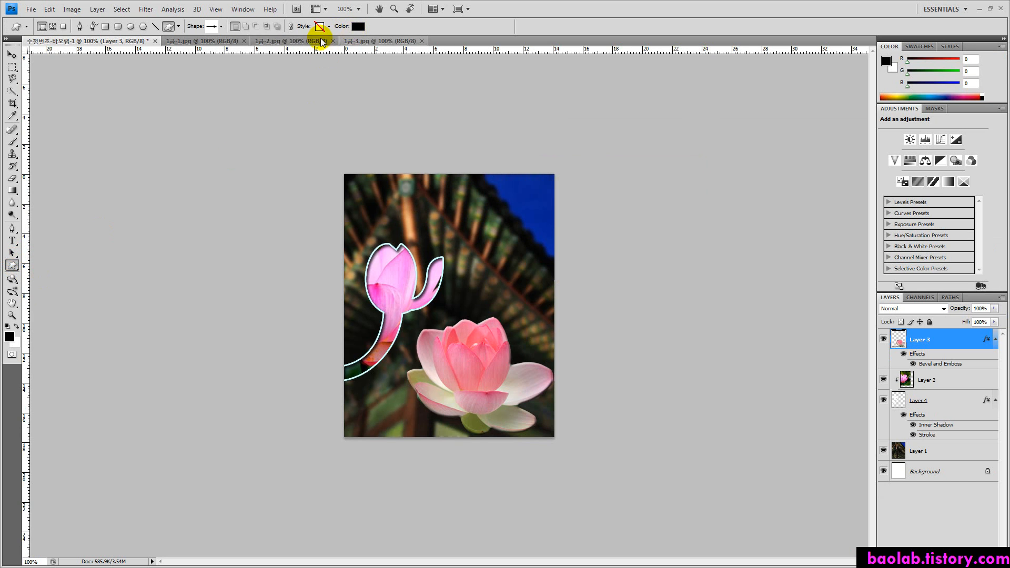
left_click(221, 26)
left_click_drag(278, 112, 382, 270)
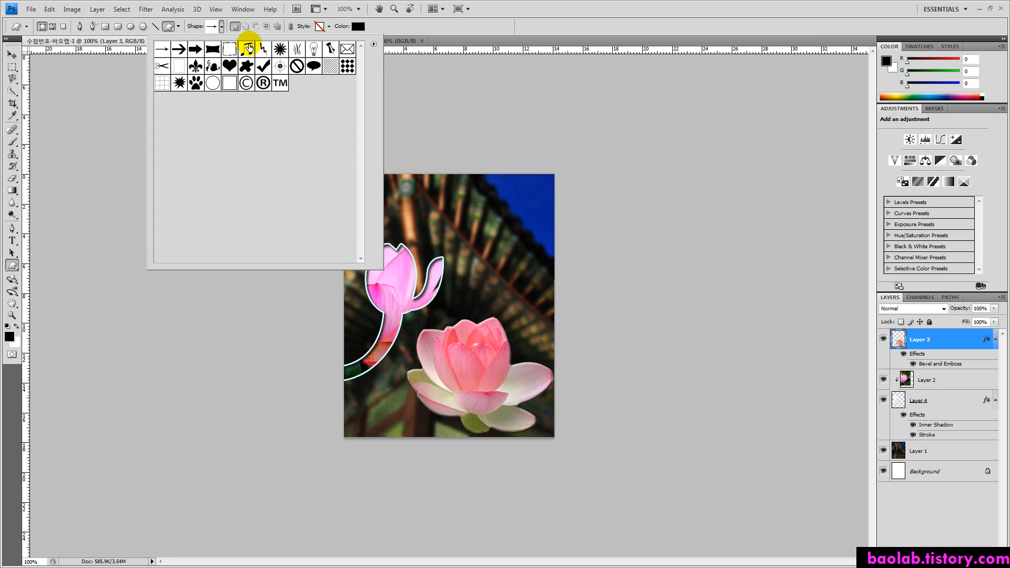
left_click(374, 47)
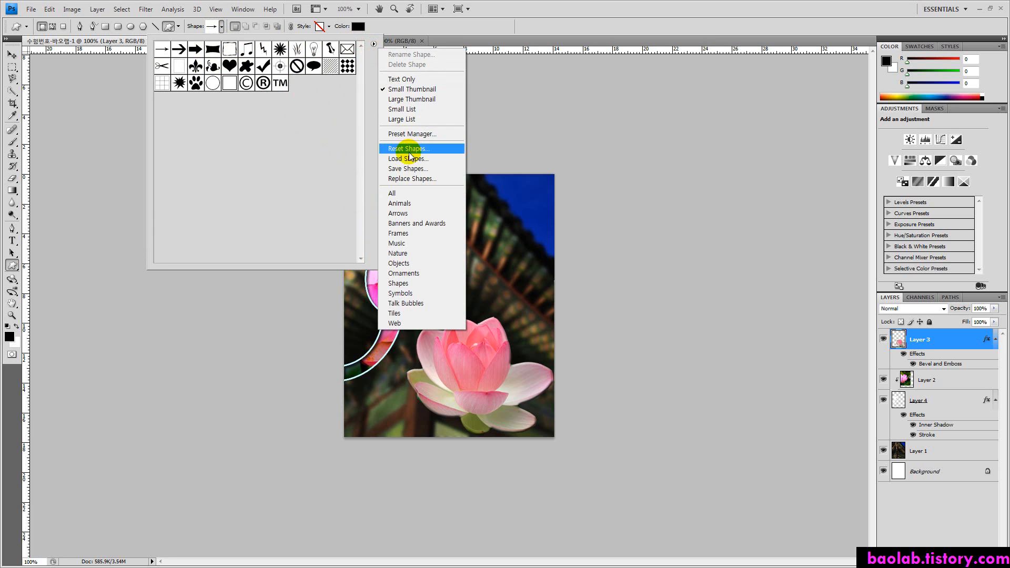
left_click(395, 194)
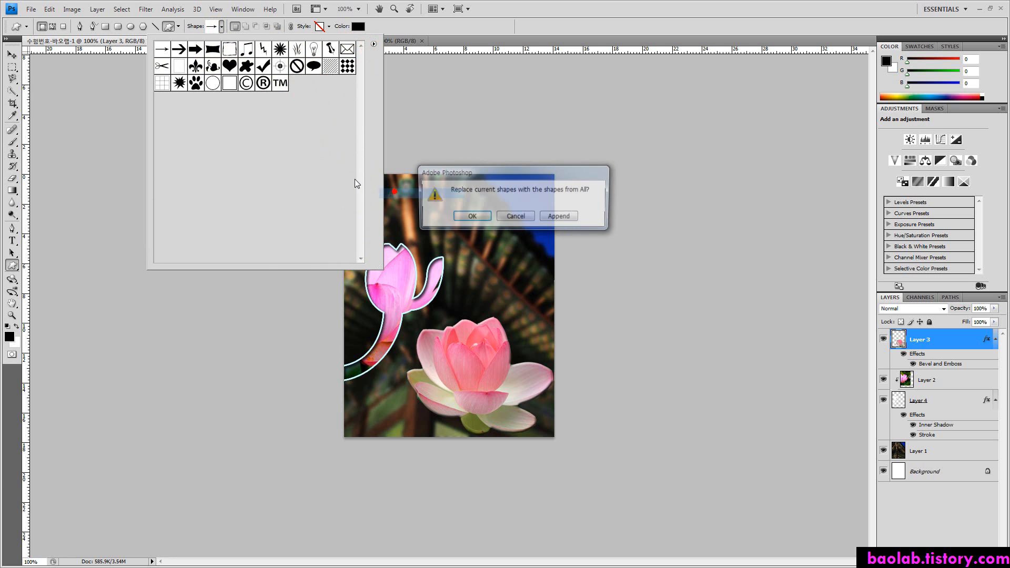
left_click(471, 214)
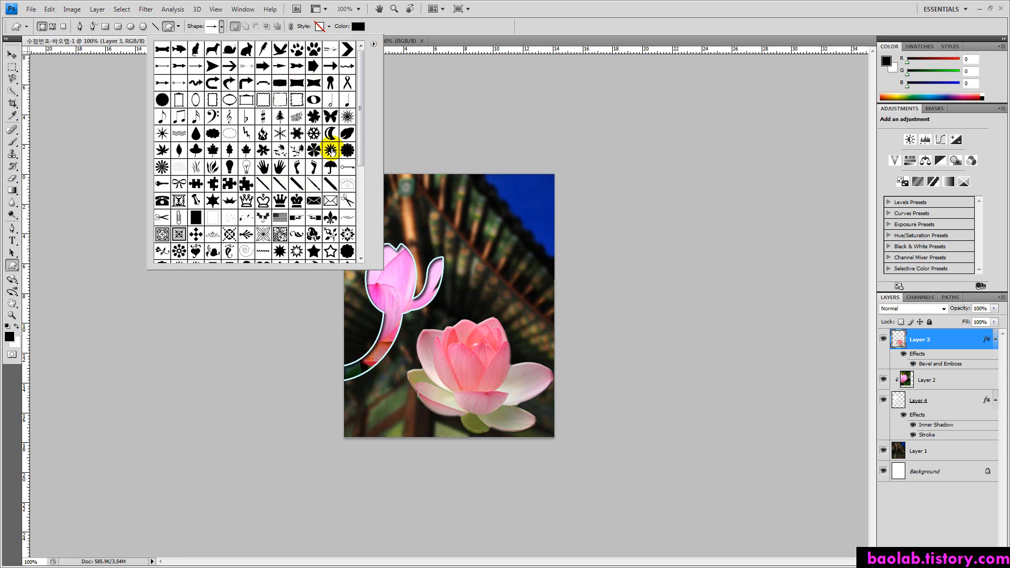
Display the custom shapes as large thumbnails and enlarge the shape picker to show more of them.
left_click(373, 44)
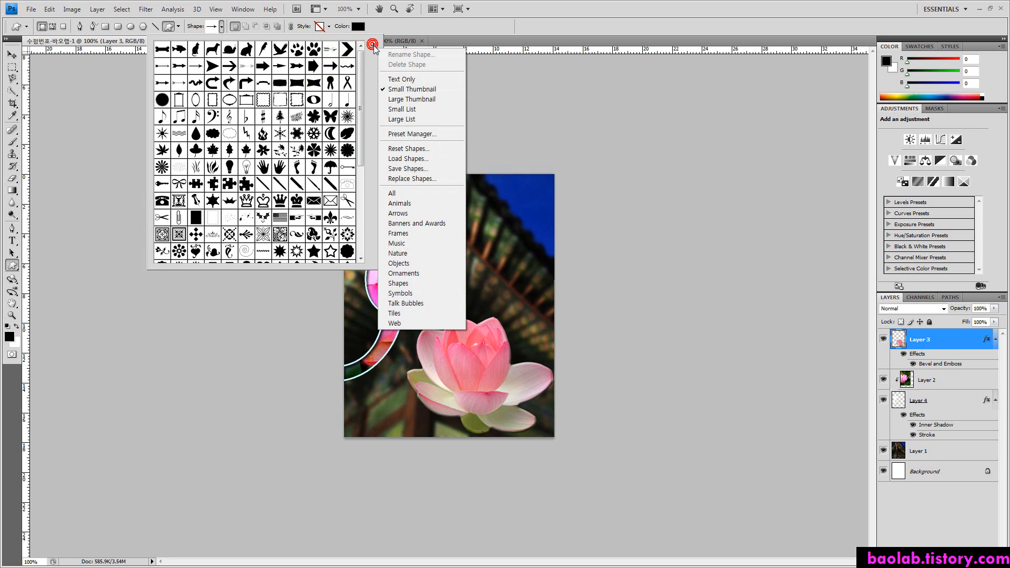
left_click(406, 99)
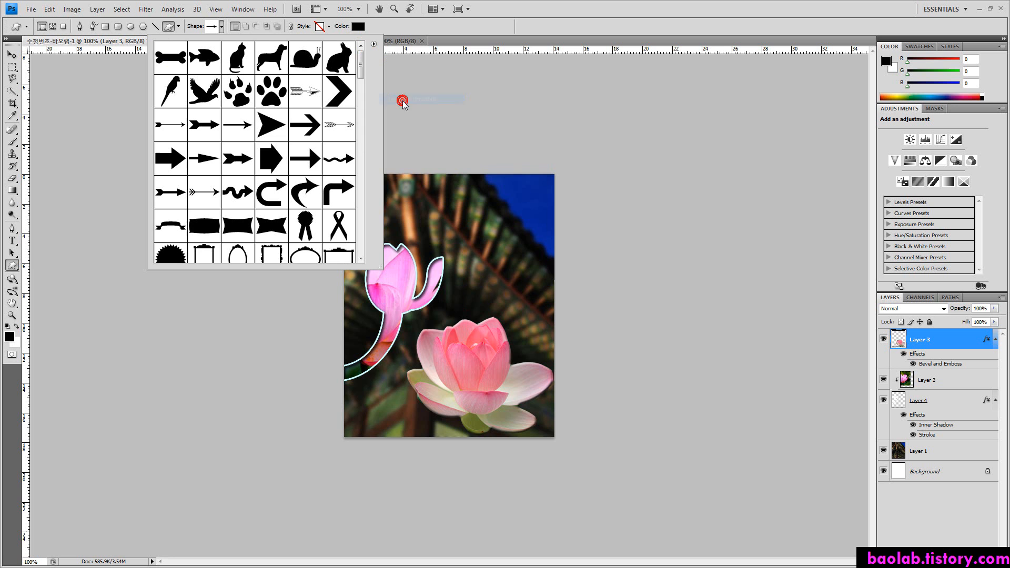
left_click(373, 44)
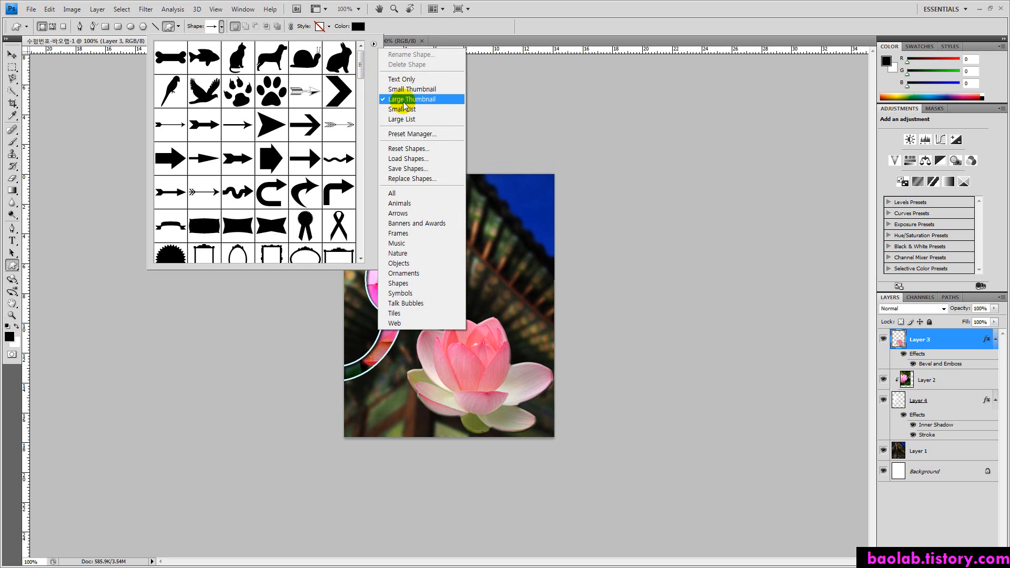
left_click(378, 264)
left_click_drag(377, 265, 605, 457)
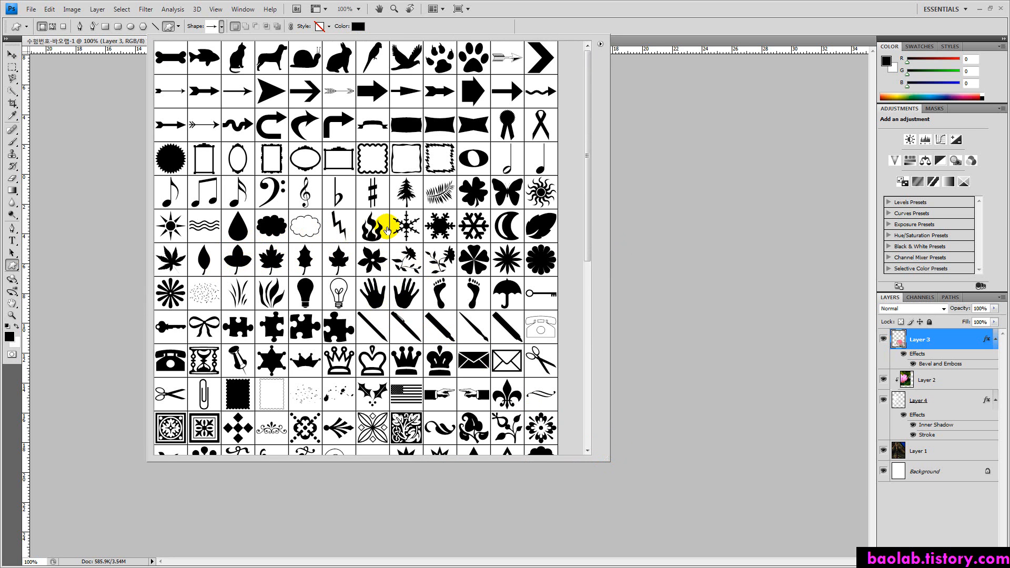
Choose the solid five-pointed star shape and draw a small star over the roof edge beside the blue sky.
scroll(388, 230, "down", 4)
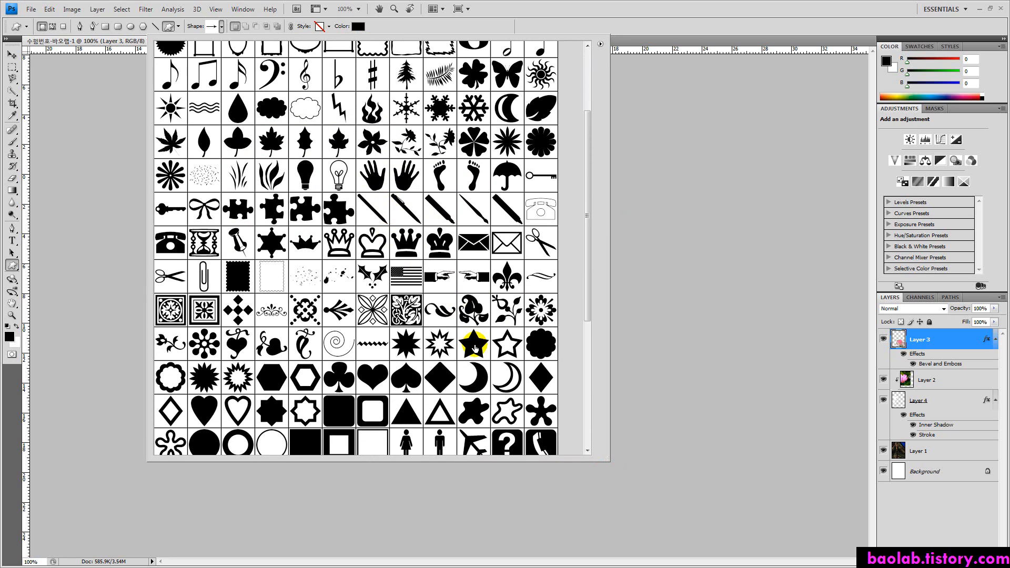
left_click(474, 347)
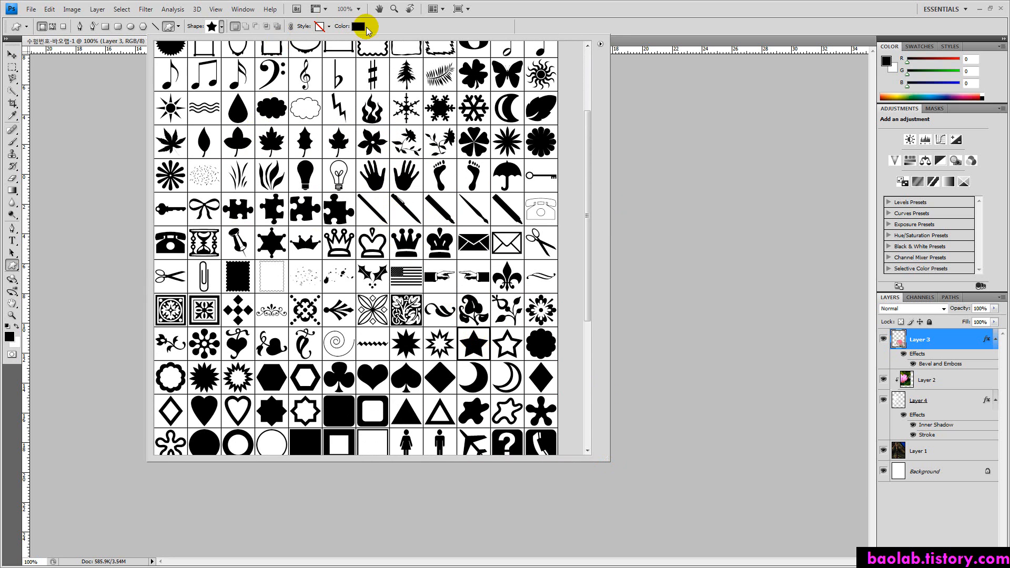
left_click(383, 26)
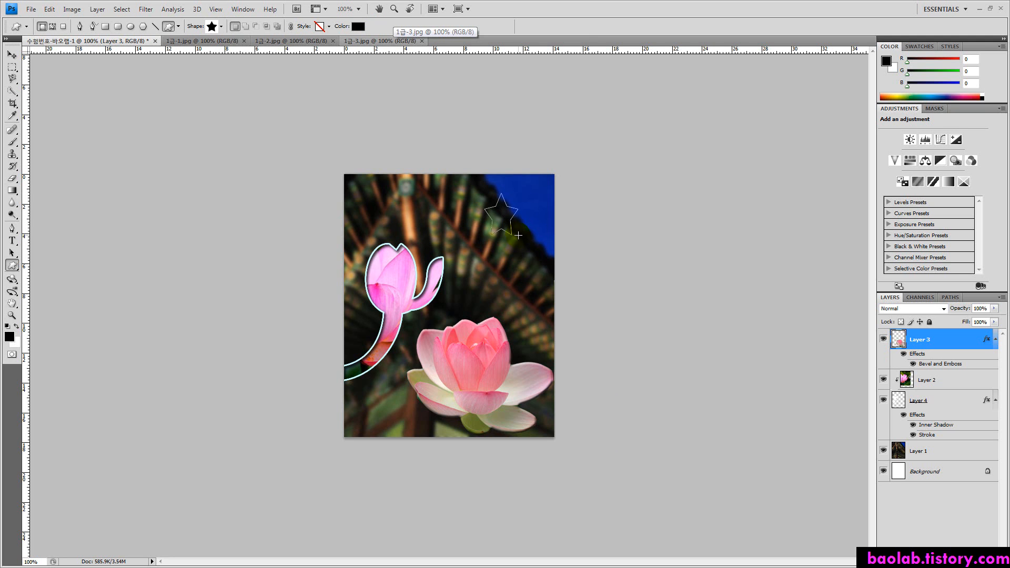
left_click_drag(513, 225, 513, 225)
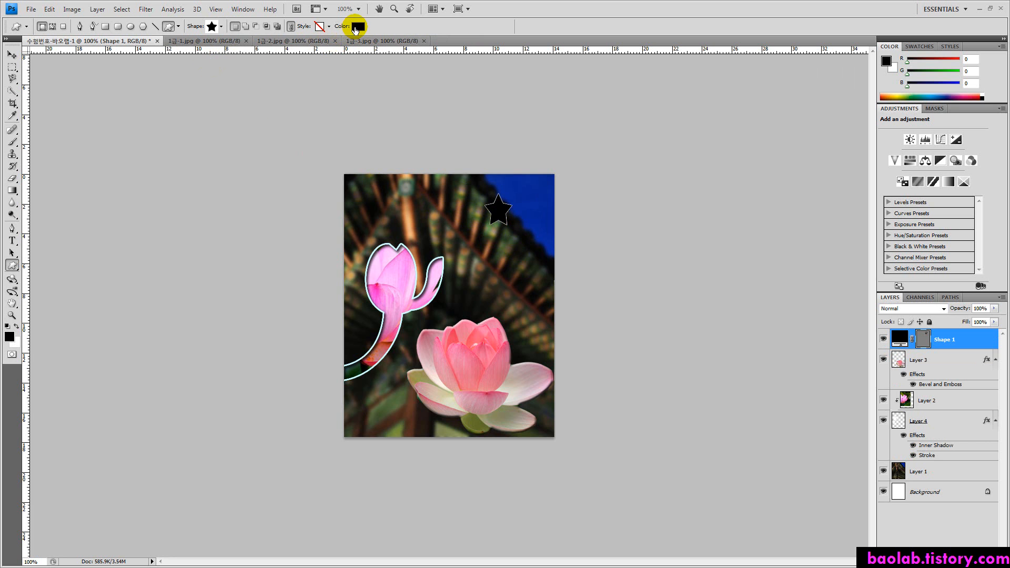
Set the star shape's fill colour to ccccff.
left_click(358, 27)
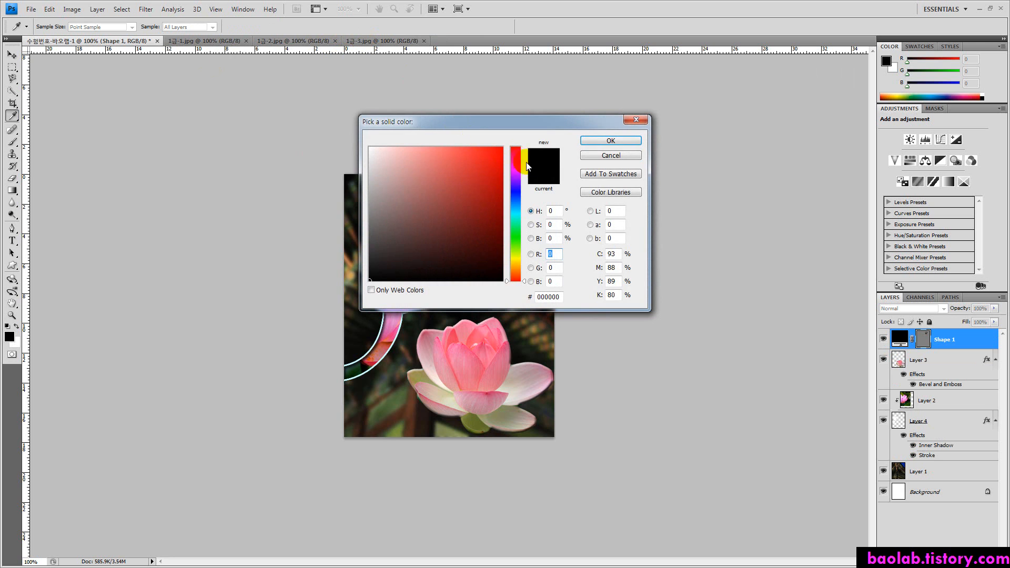
left_click(561, 298)
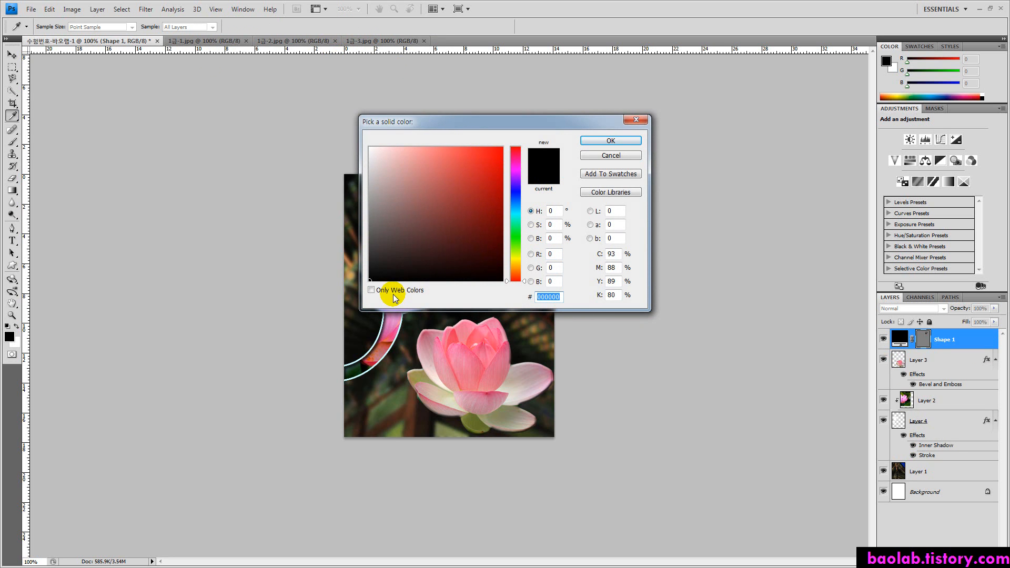
type("cccc")
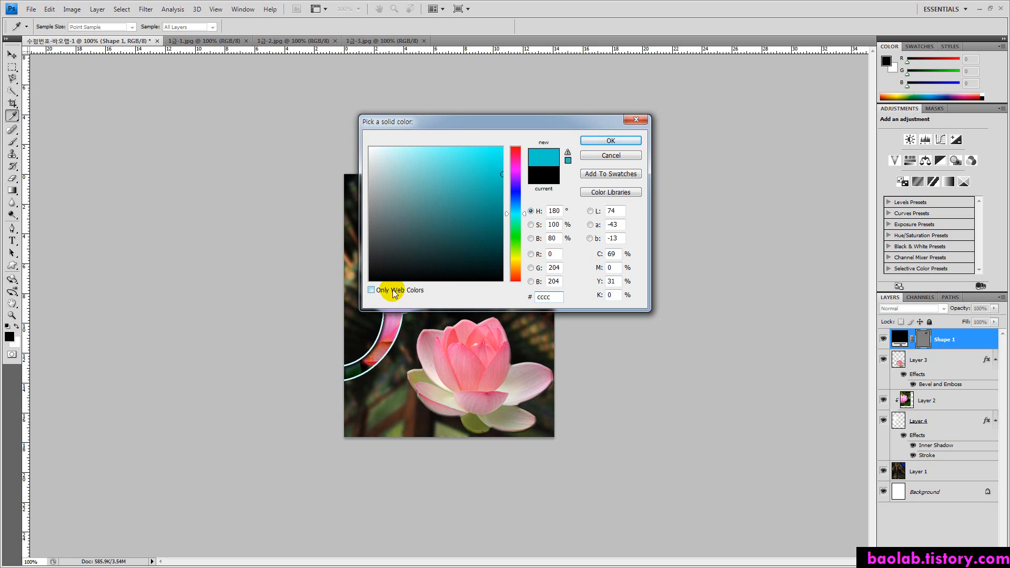
type("ff")
left_click(599, 140)
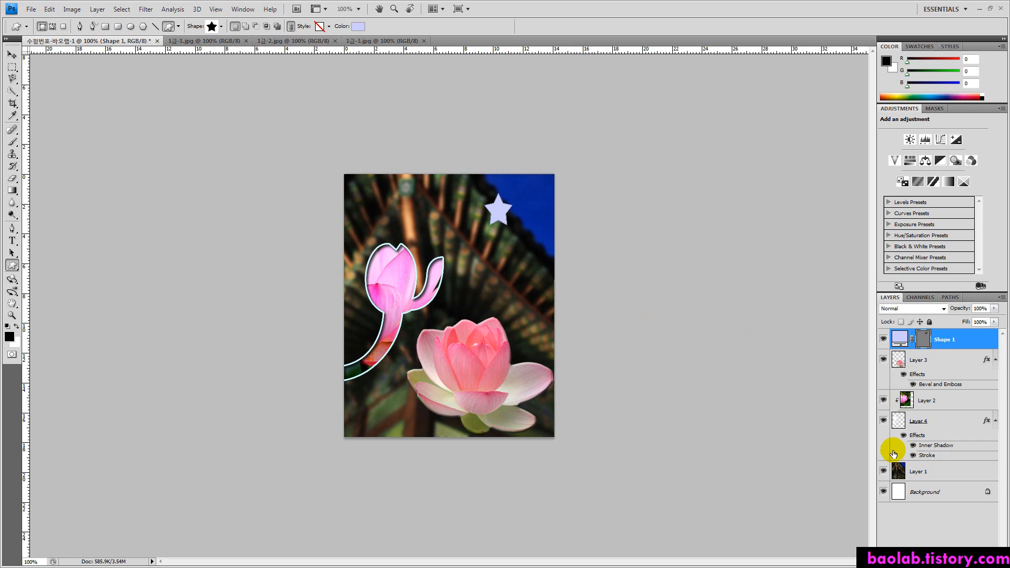
Add an Outer Glow effect with its default settings to the star shape layer.
left_click(911, 553)
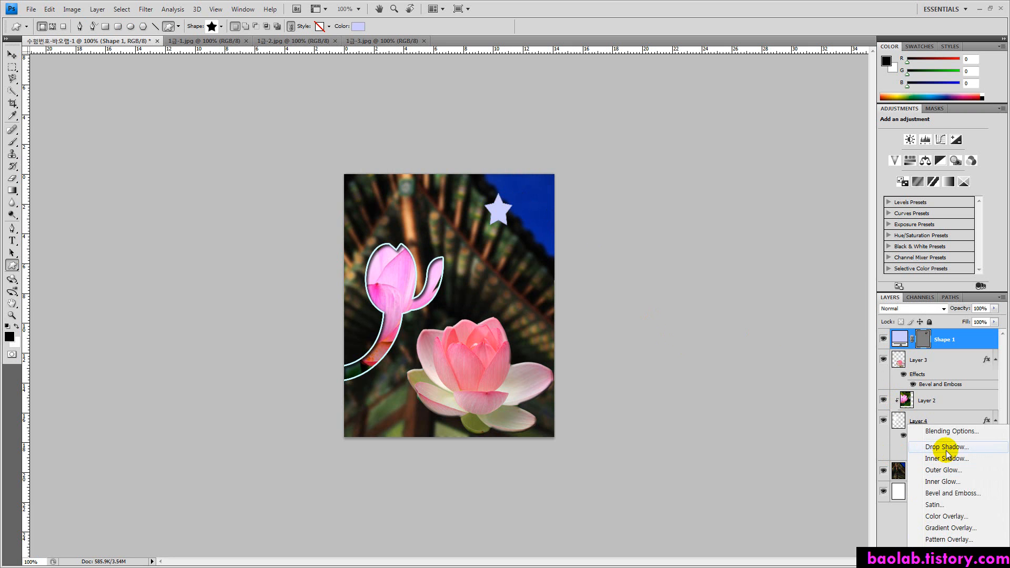
left_click(948, 470)
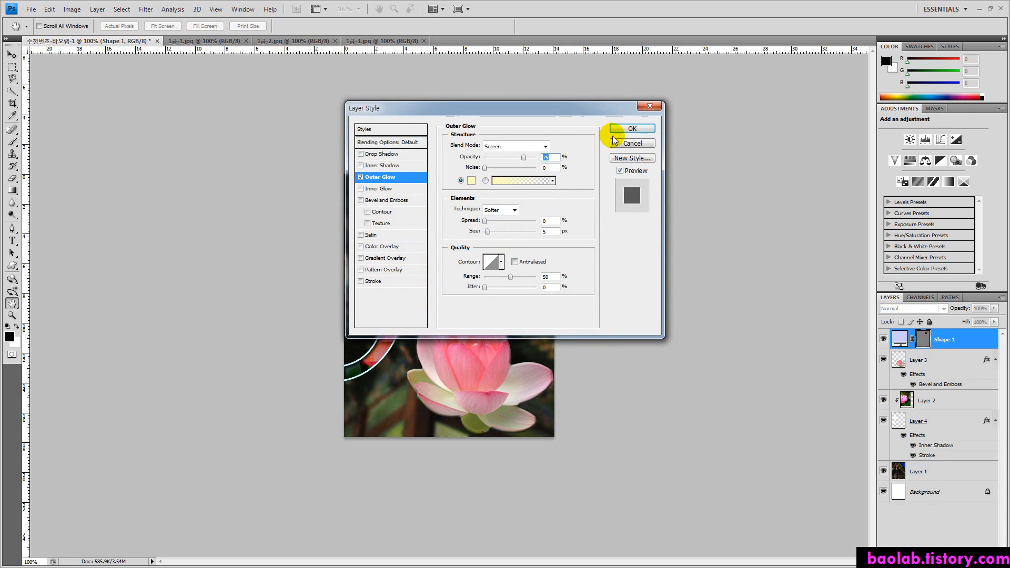
left_click(629, 130)
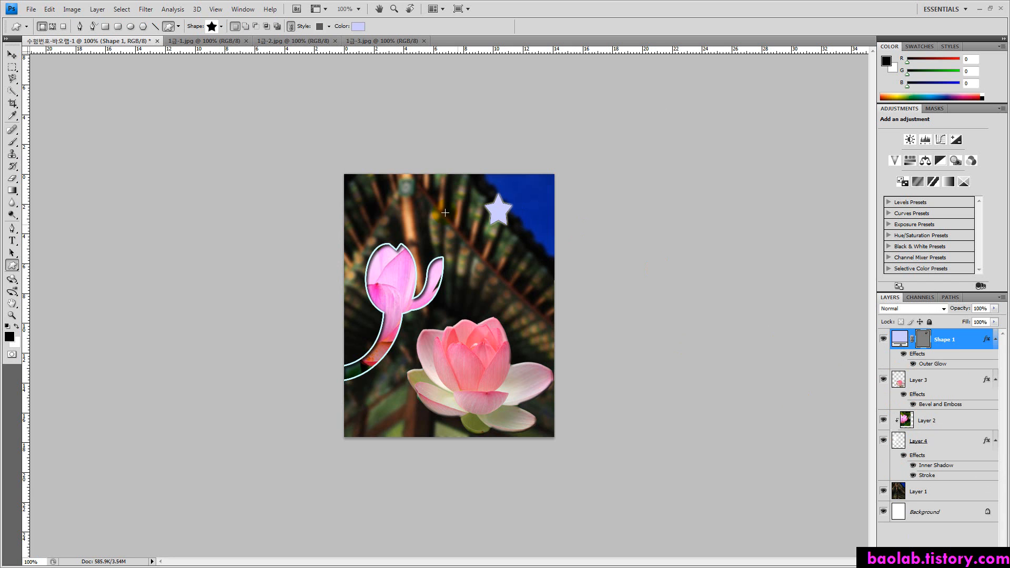
Choose the solid crescent moon custom shape and draw a small moon in the blue sky beside the star.
left_click(209, 28)
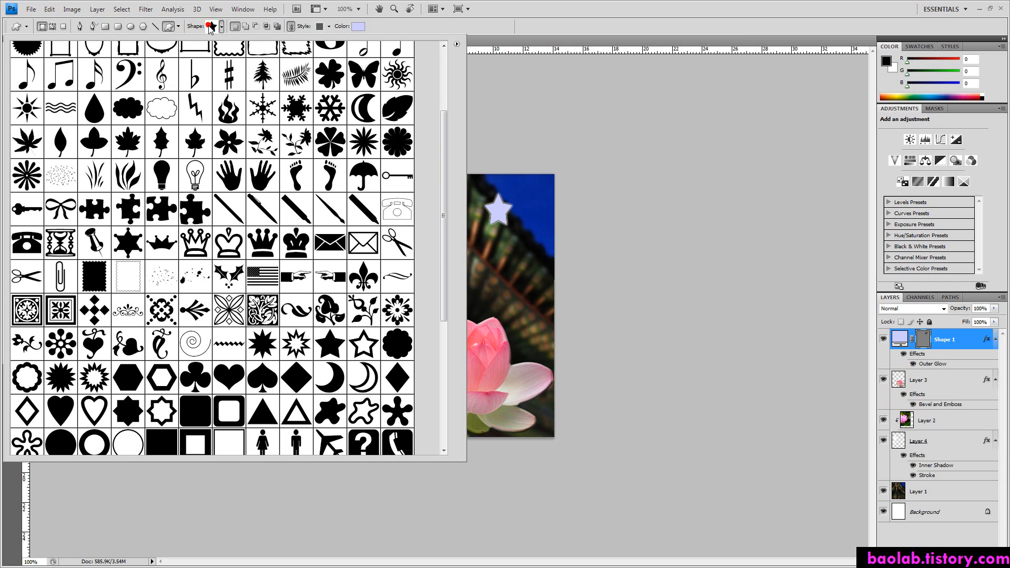
left_click(349, 384)
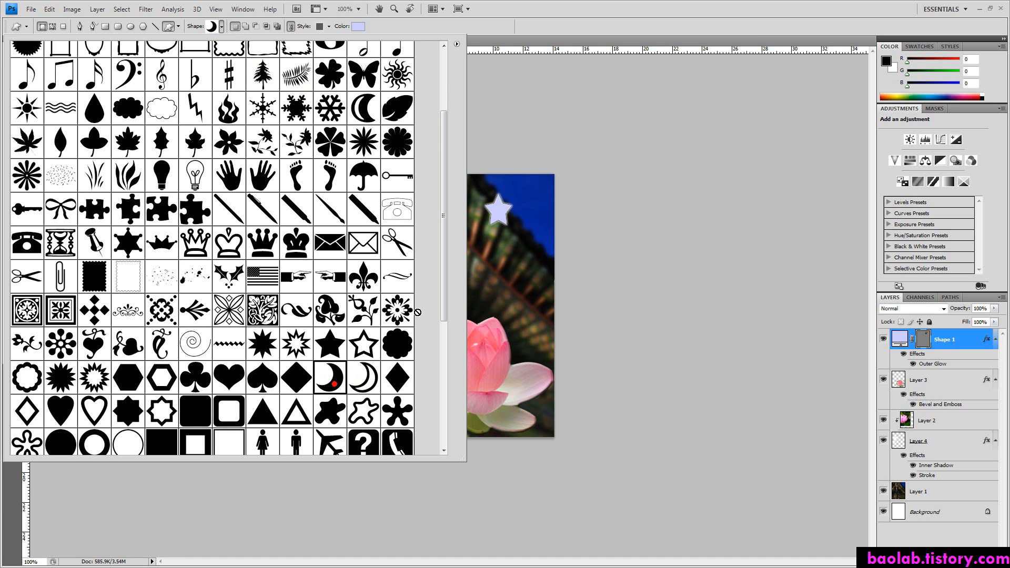
left_click_drag(514, 178, 546, 217)
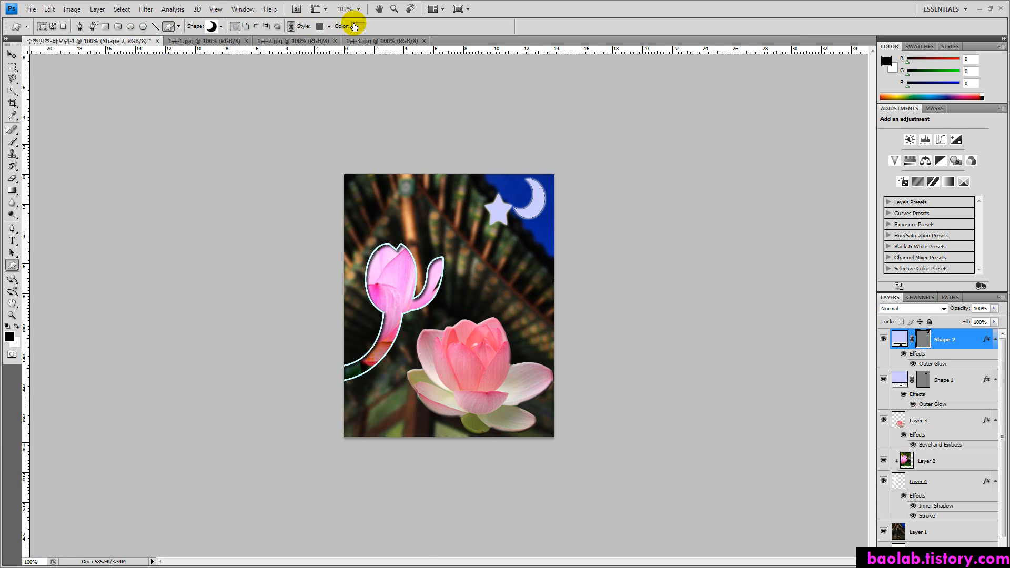
Set the moon shape's fill colour to ffff00.
left_click(358, 26)
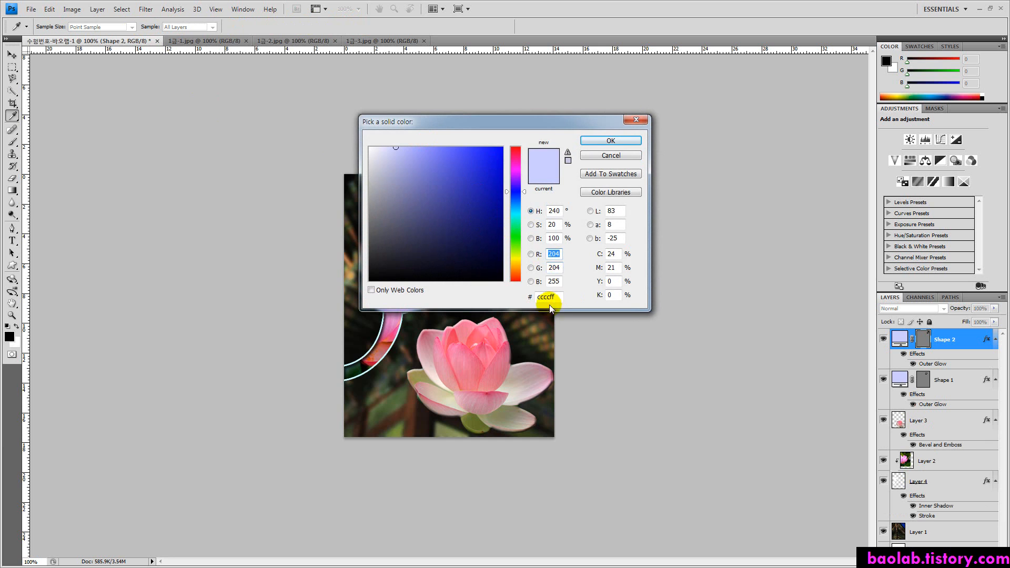
left_click(558, 299)
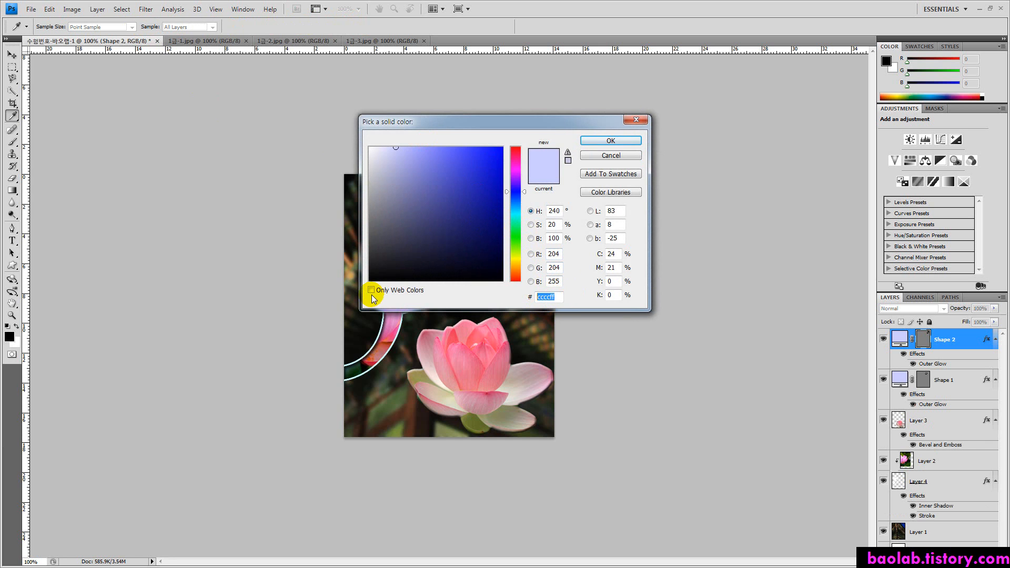
type("fff")
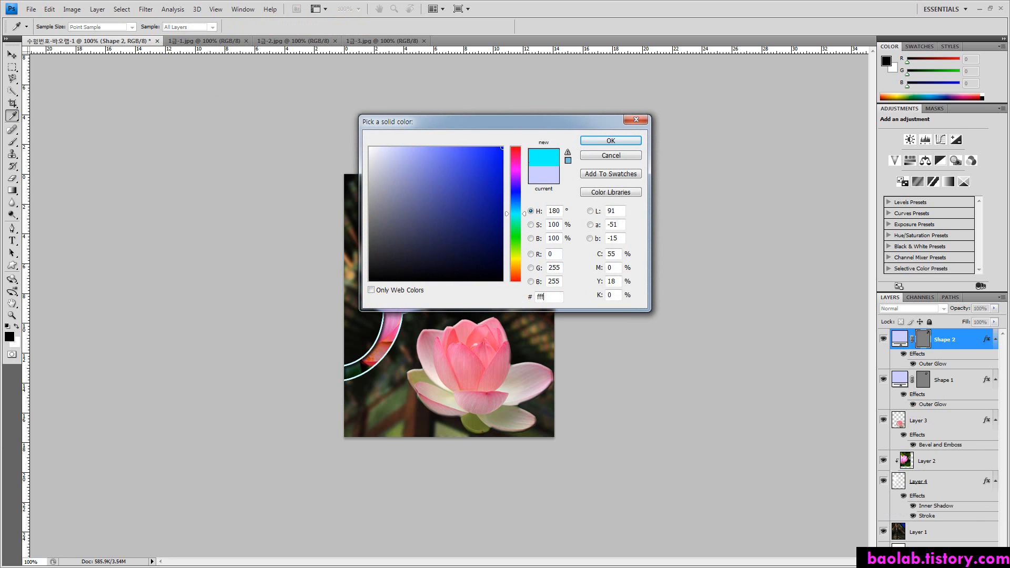
type("f00")
left_click(609, 141)
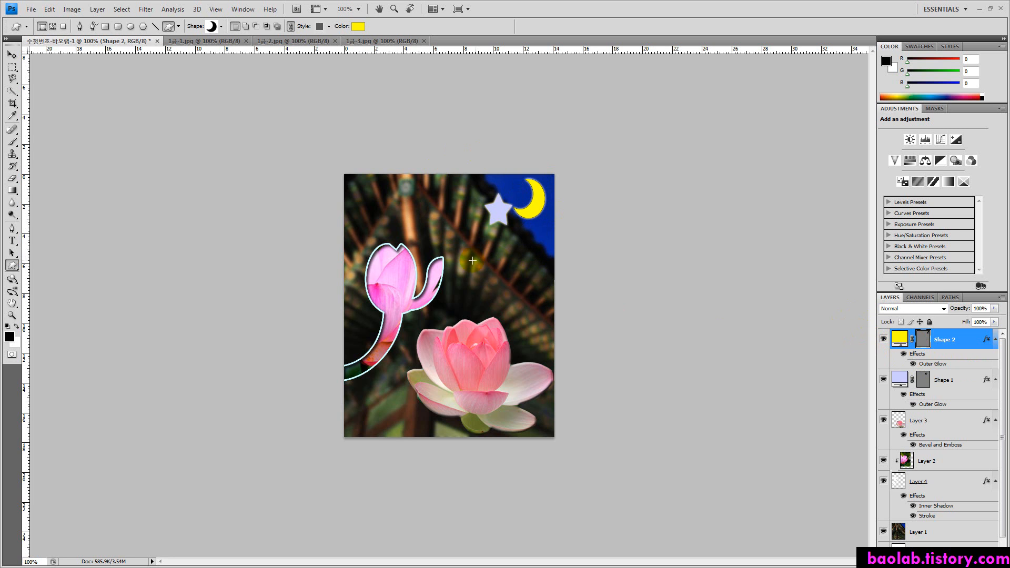
Create a text box across the lower part of the canvas reading 연꽃이 수놓는 밤, and set its font to 바탕.
left_click(12, 241)
left_click(12, 241)
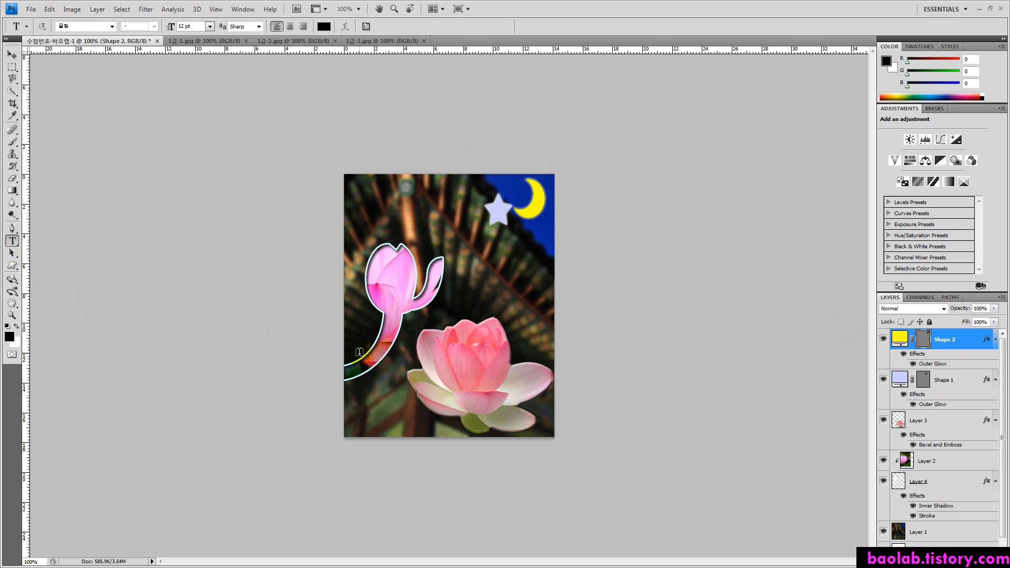
left_click_drag(480, 389, 540, 427)
left_click(469, 371)
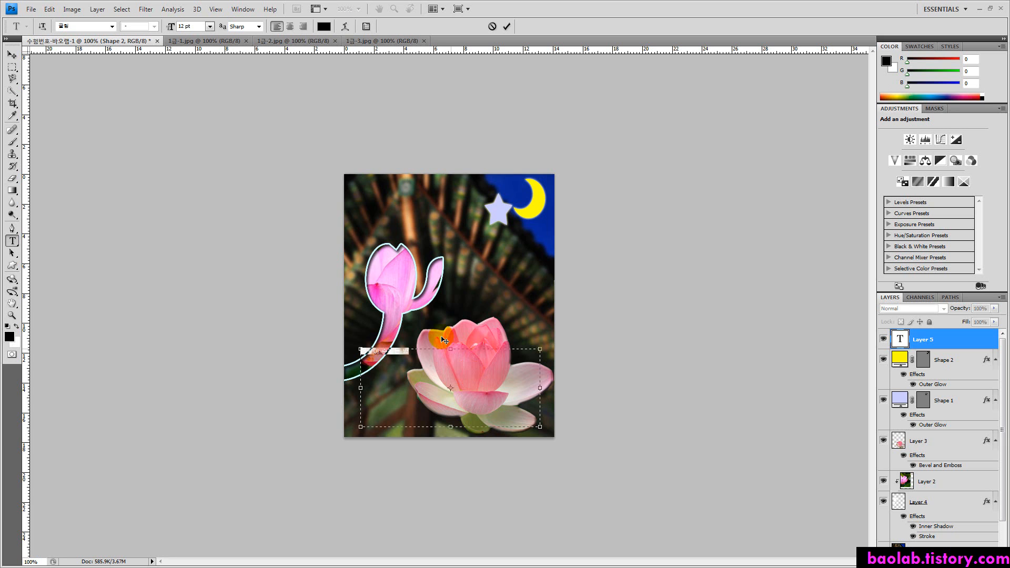
left_click(105, 25)
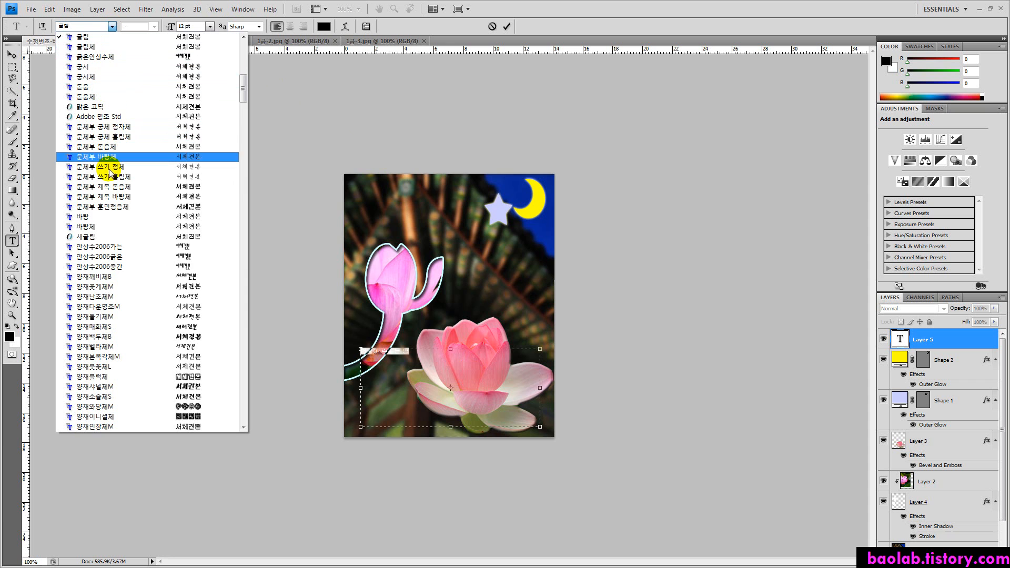
scroll(109, 189, "down", 3)
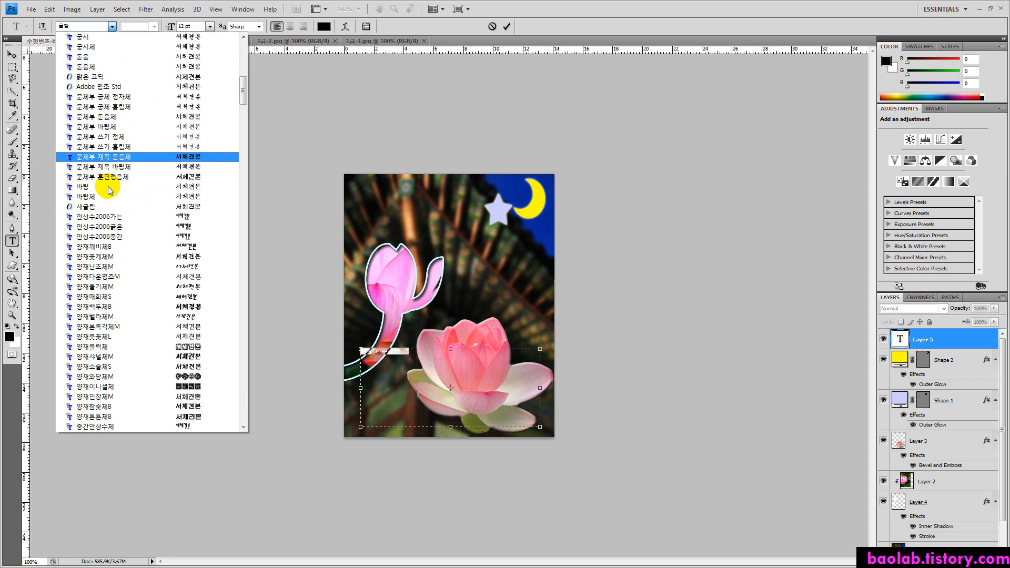
left_click(106, 187)
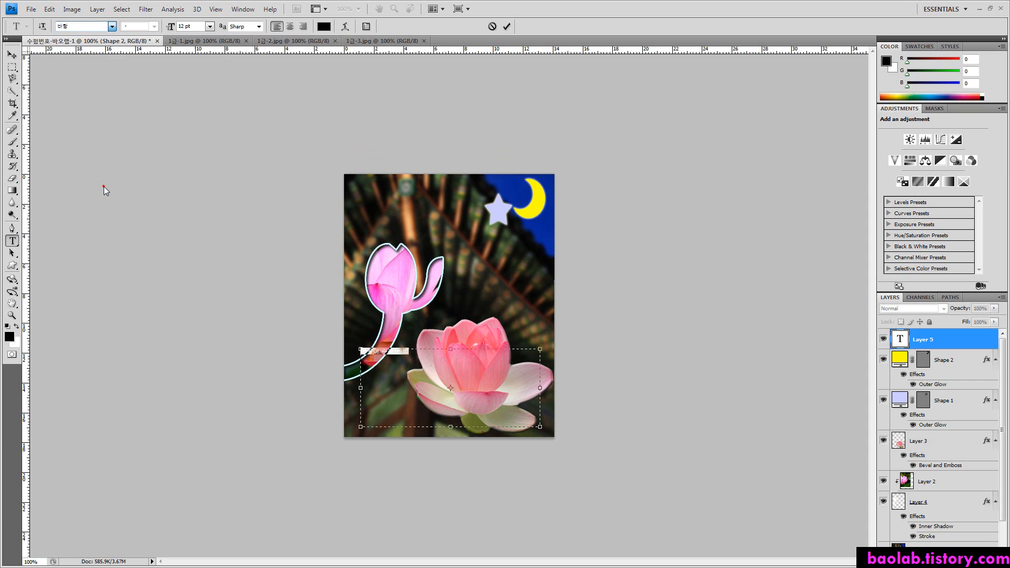
Set the text size to 35 pt and move the text down over the large lotus's lower petals.
left_click(209, 27)
left_click(213, 166)
left_click(183, 26)
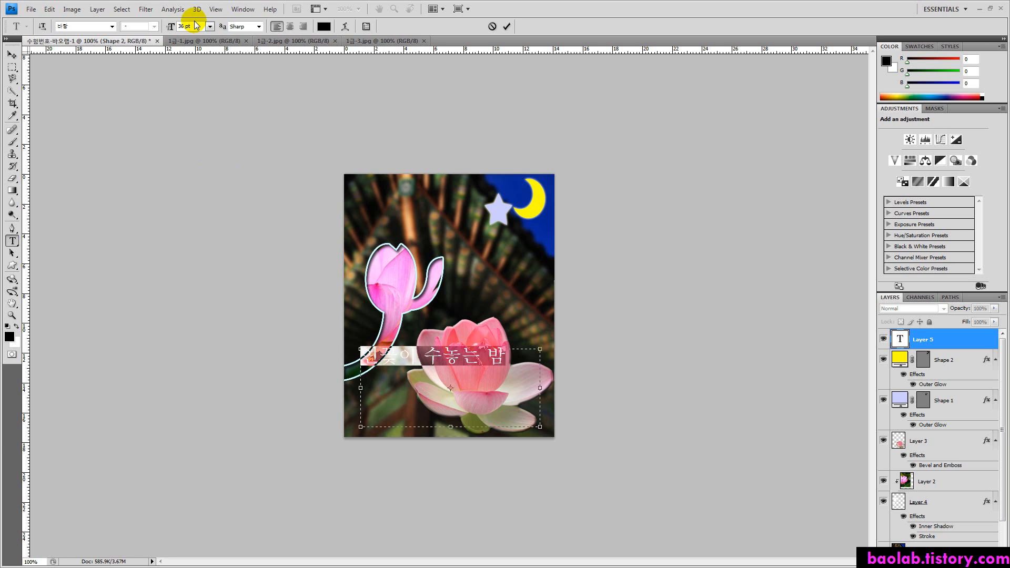
key("BackSpace")
type("5")
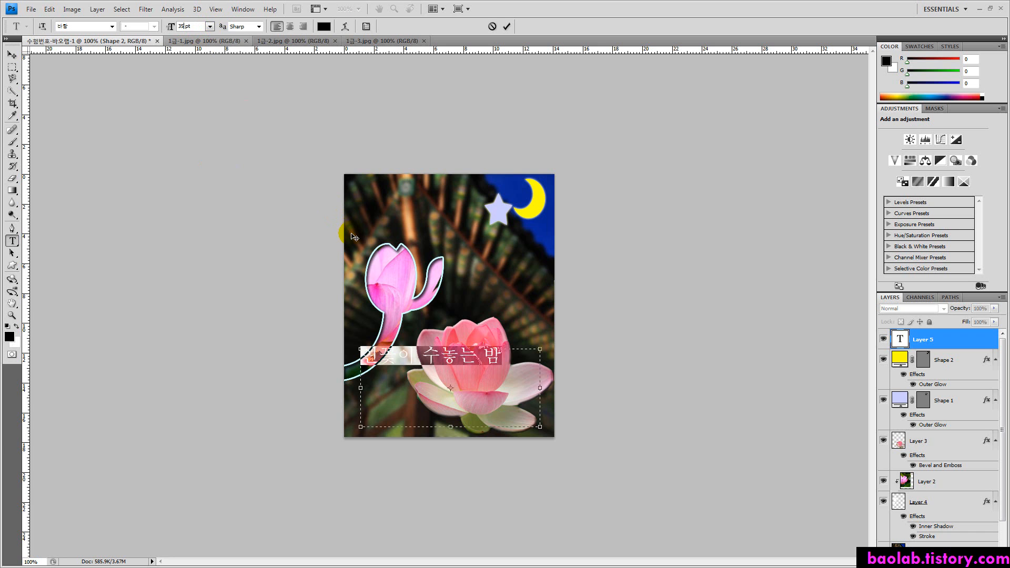
left_click(15, 55)
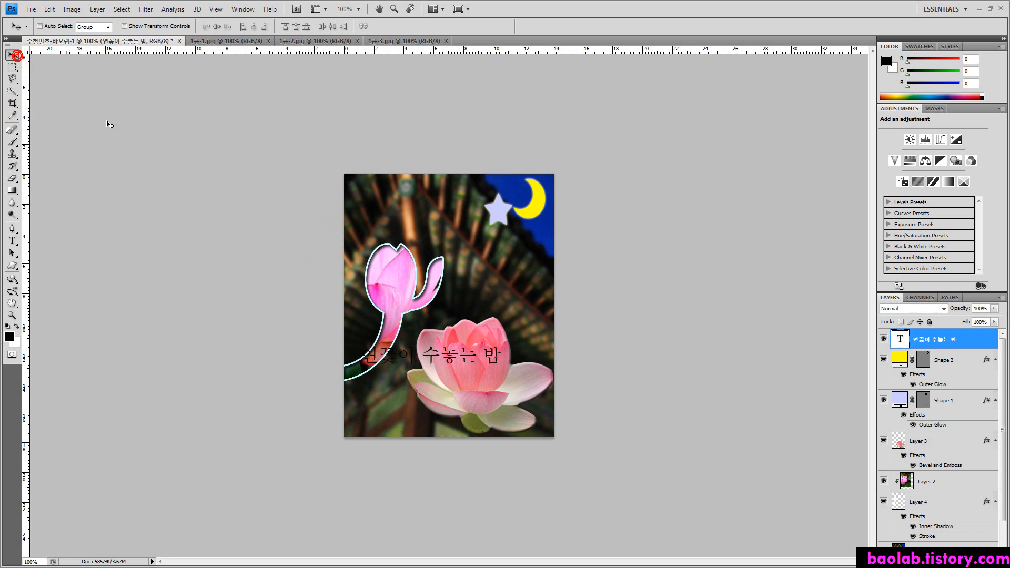
left_click_drag(404, 360, 440, 414)
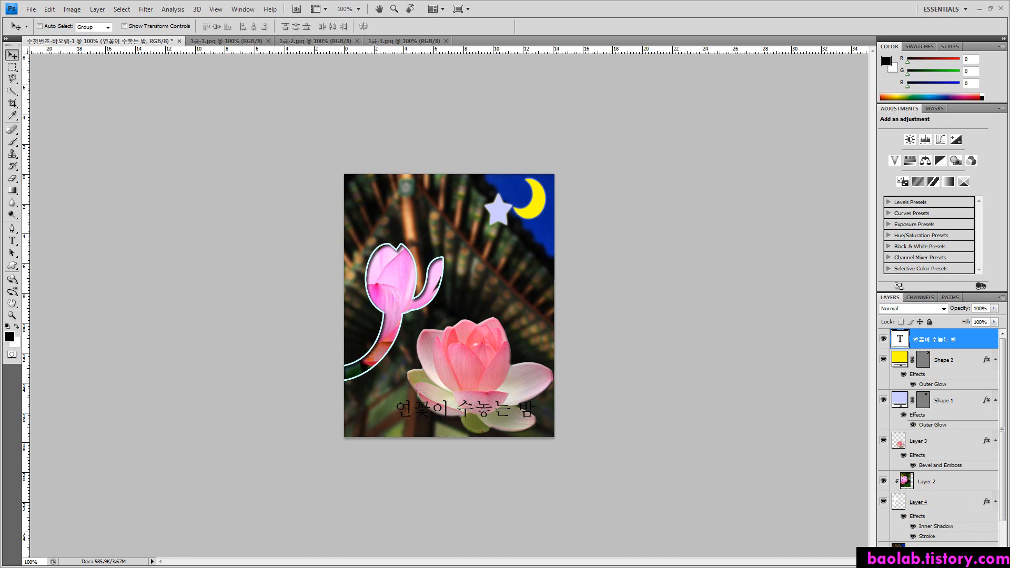
Add a Gradient Overlay to the text layer and set the gradient's starting colour stop to 003300.
left_click(913, 552)
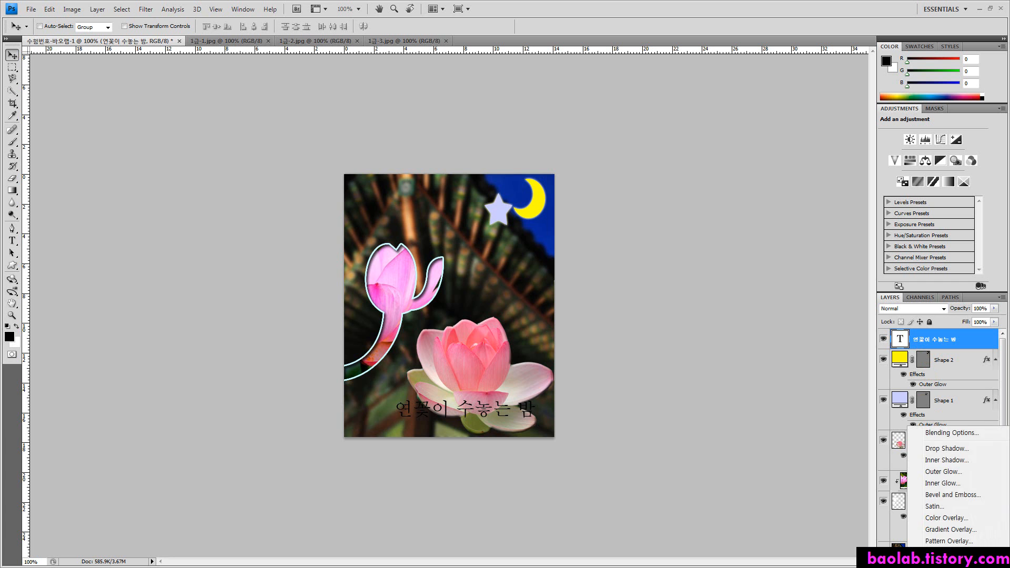
left_click(940, 530)
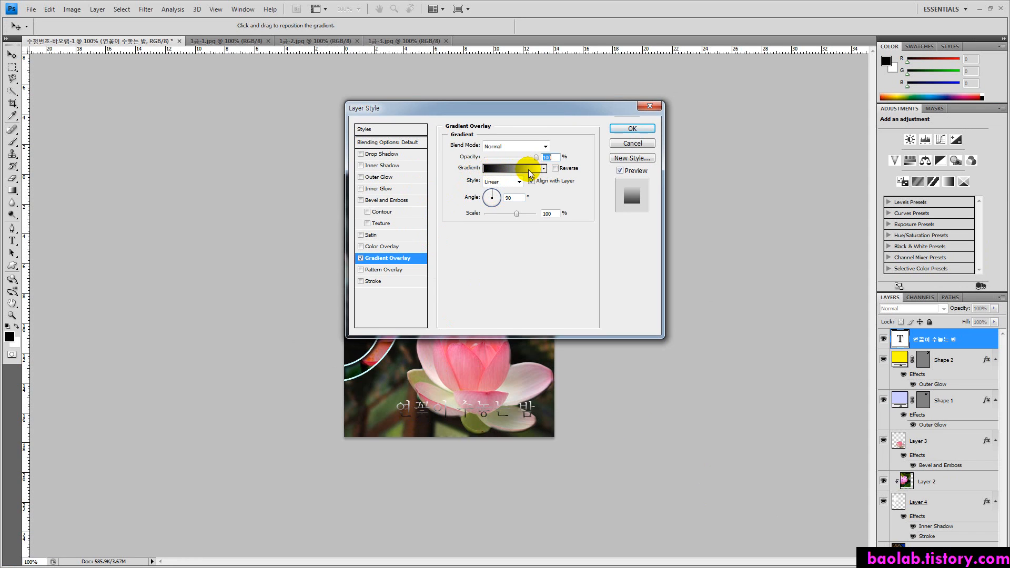
left_click(507, 173)
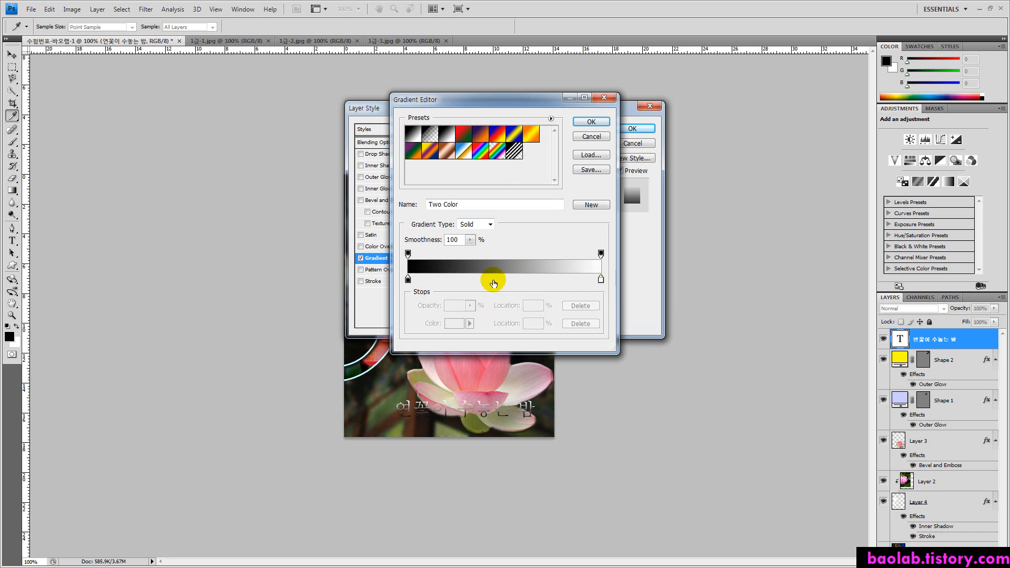
left_click(601, 279)
left_click(408, 279)
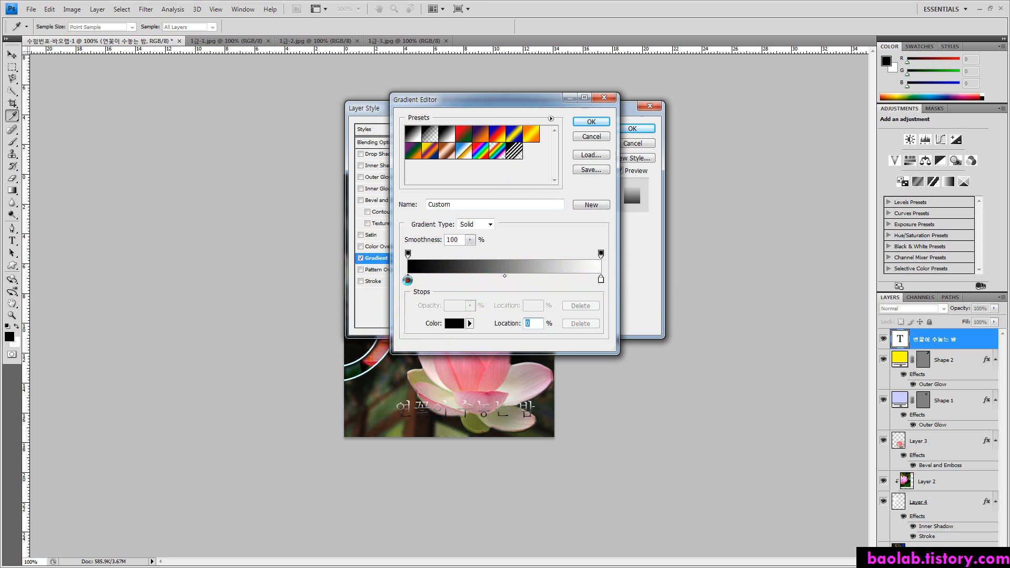
double_click(408, 278)
left_click(557, 297)
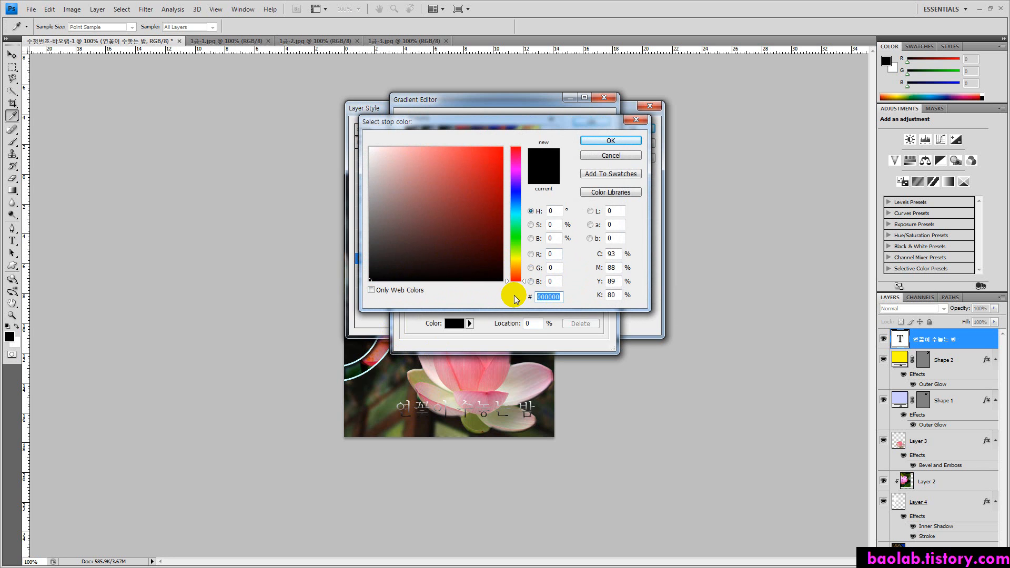
type("003300")
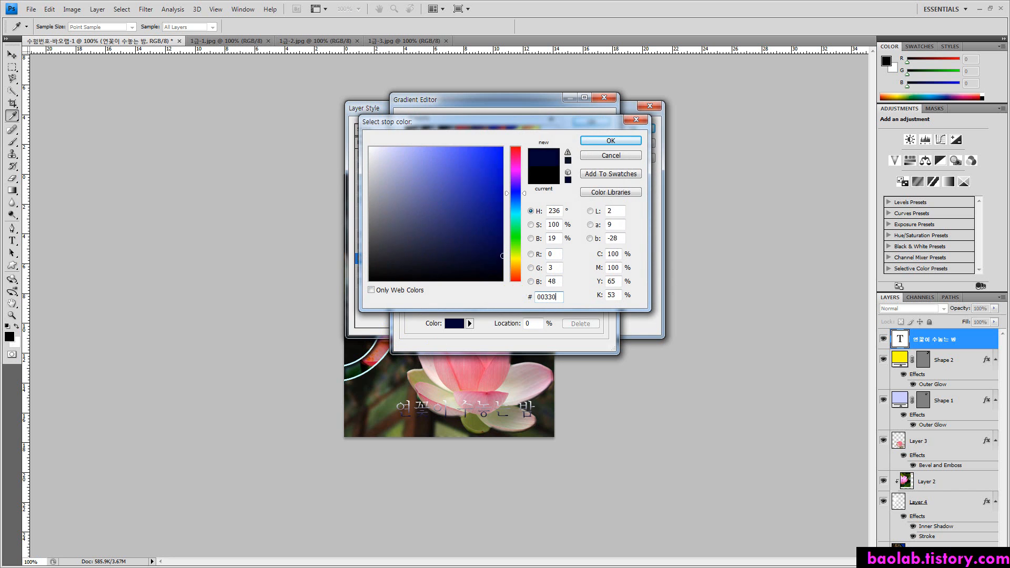
left_click(606, 140)
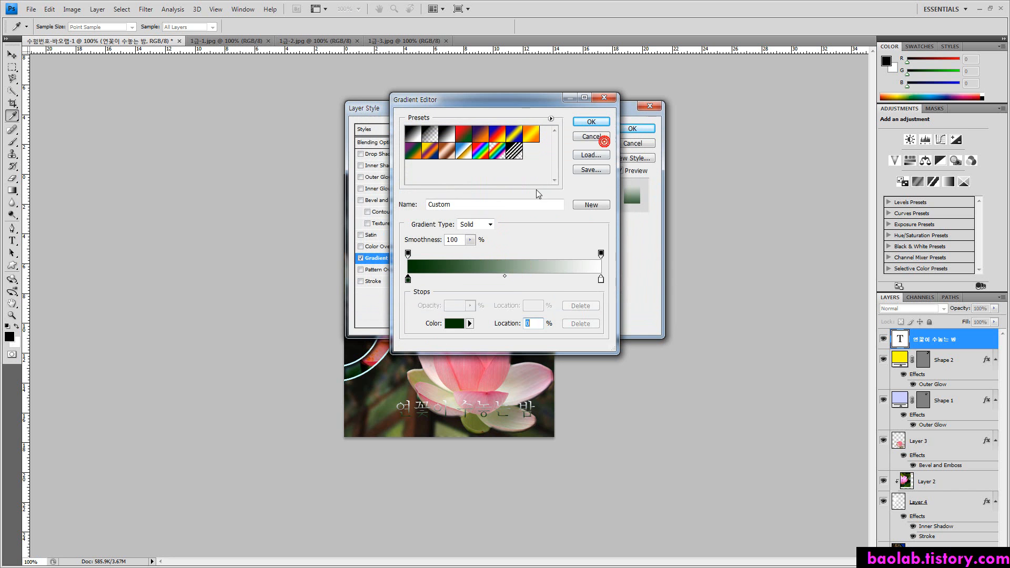
Set the gradient's ending colour stop to ff9900 and apply the gradient to the text's overlay.
double_click(601, 280)
key("BackSpace")
key("BackSpace")
key("BackSpace")
key("BackSpace")
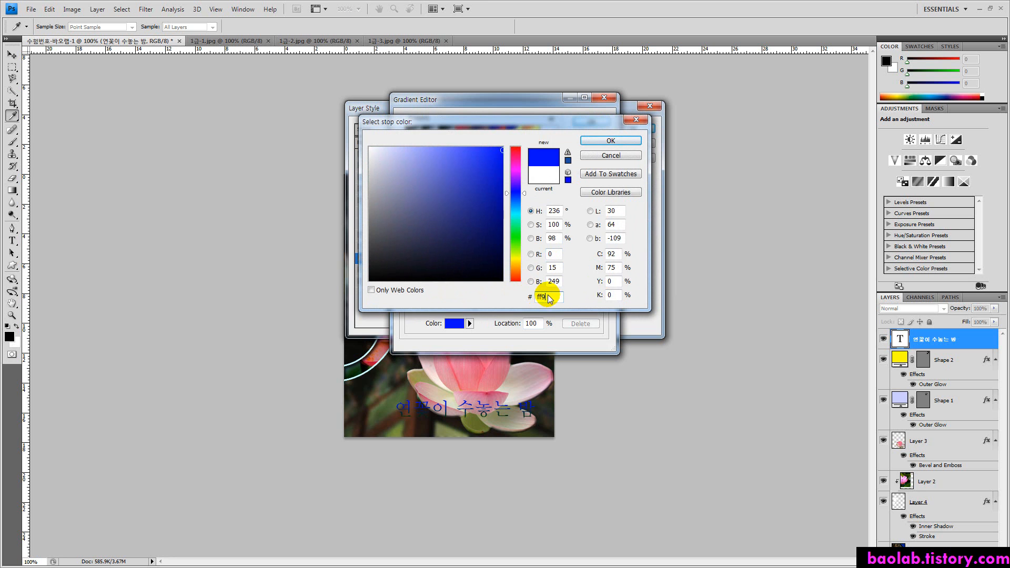
type("9900")
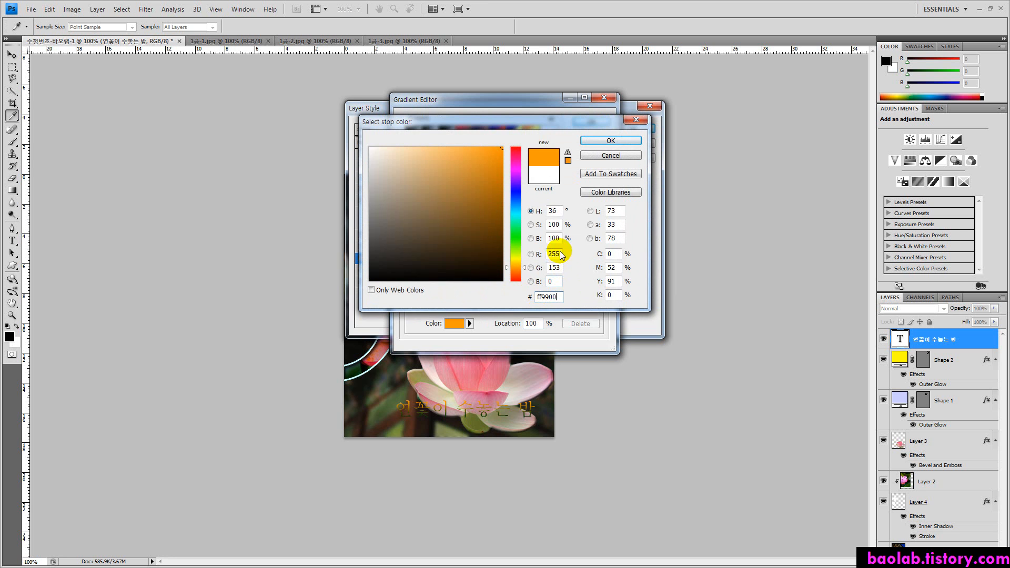
left_click(587, 141)
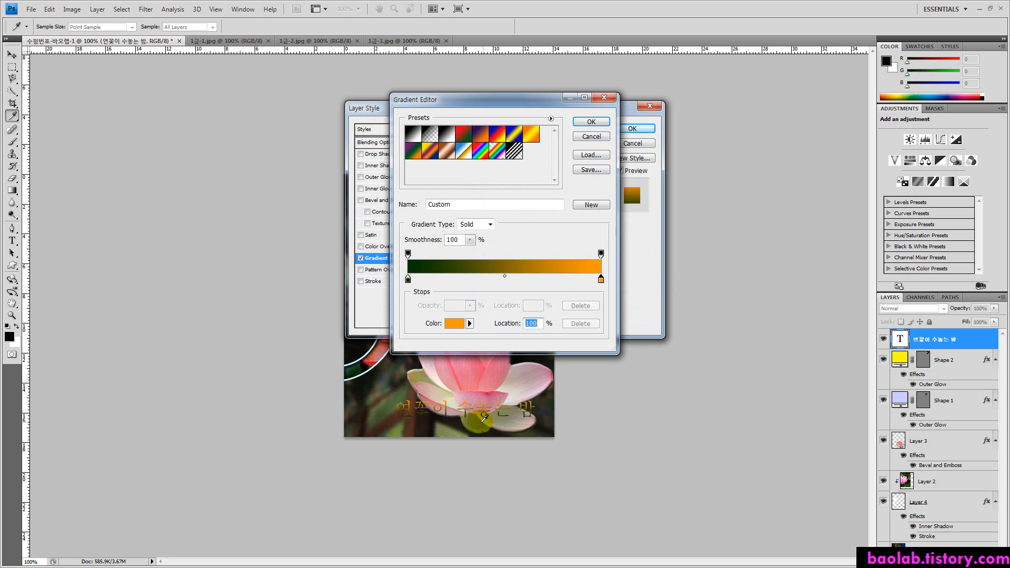
left_click(592, 122)
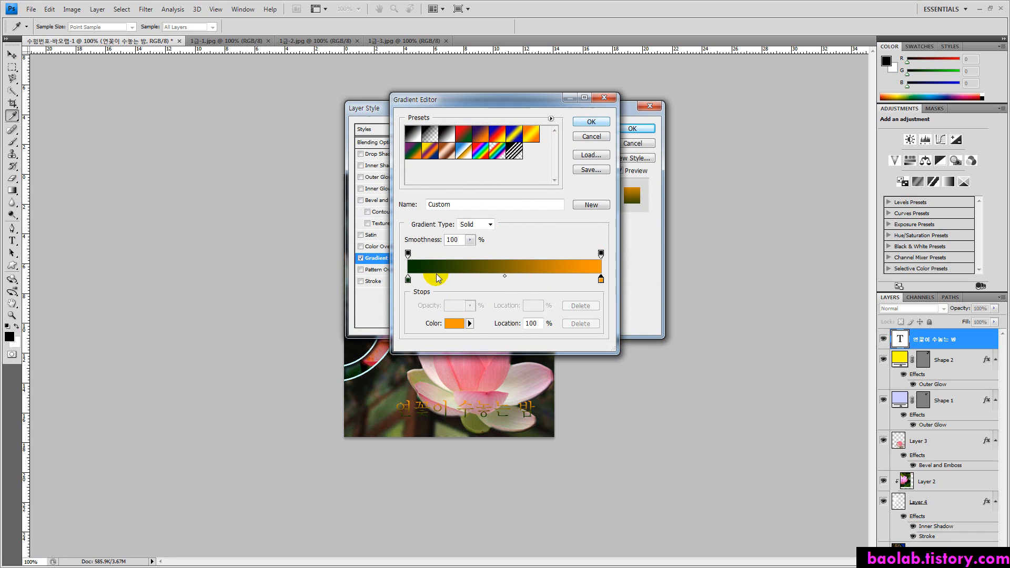
left_click(590, 124)
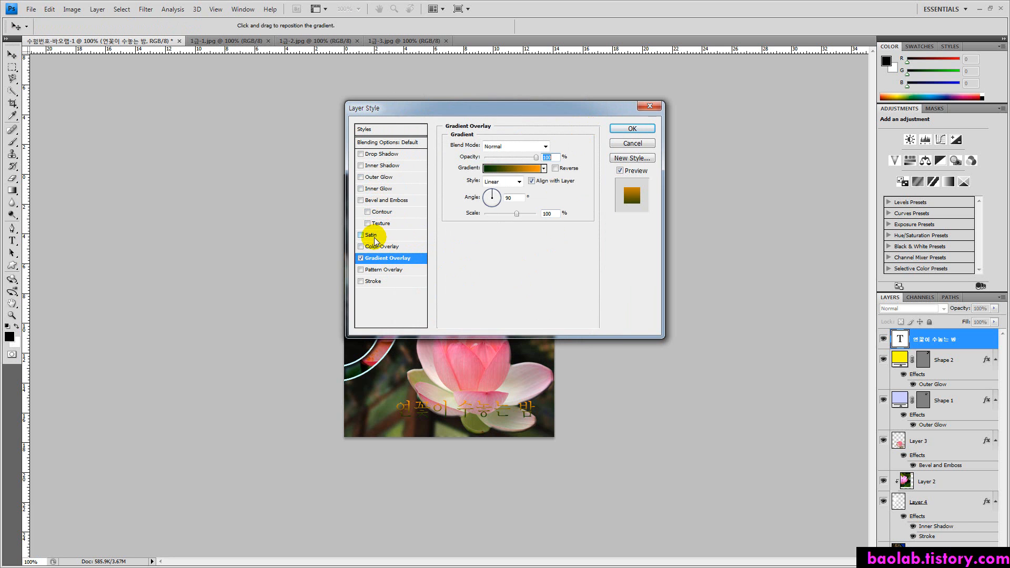
Add a 2 px stroke in ffffff to the text and move the text slightly toward the canvas's lower-right corner.
left_click(361, 282)
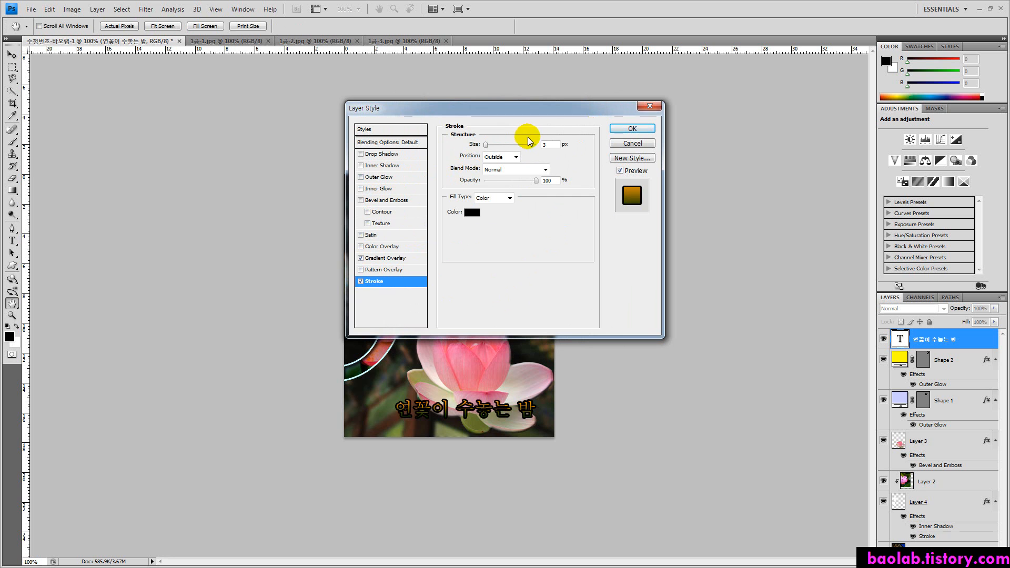
left_click(547, 143)
type("2")
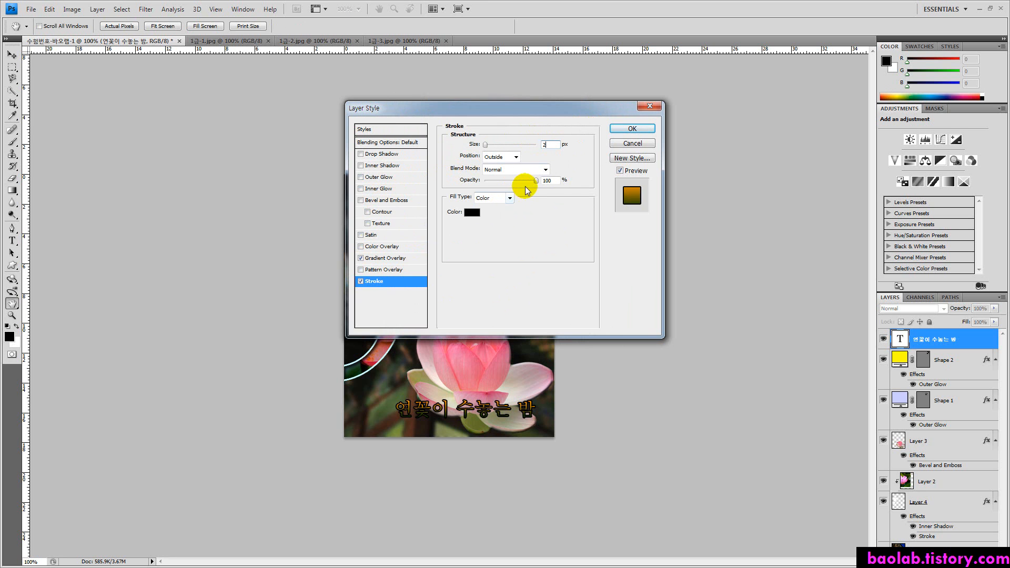
left_click(472, 214)
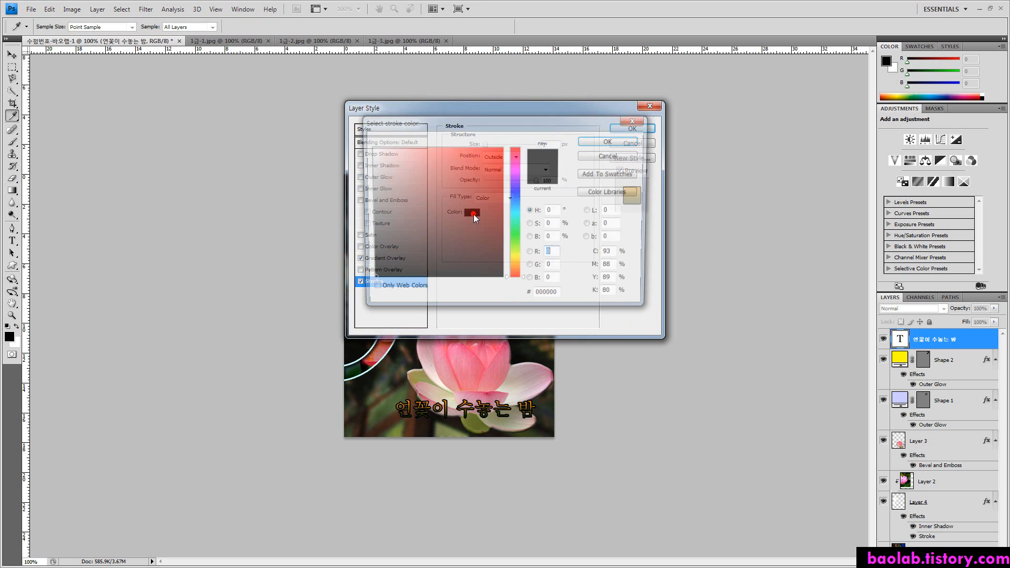
left_click(557, 296)
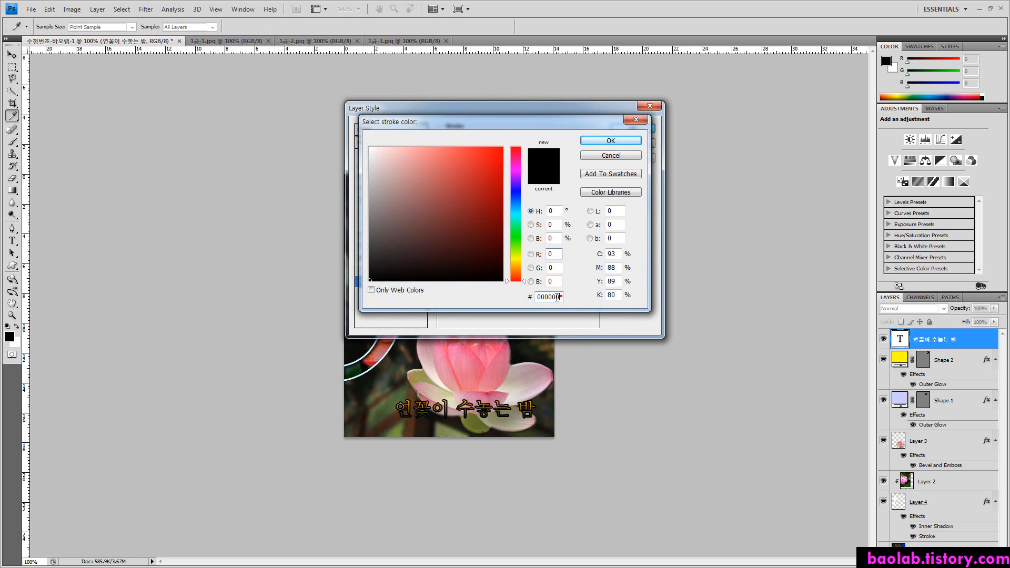
type("ffffff")
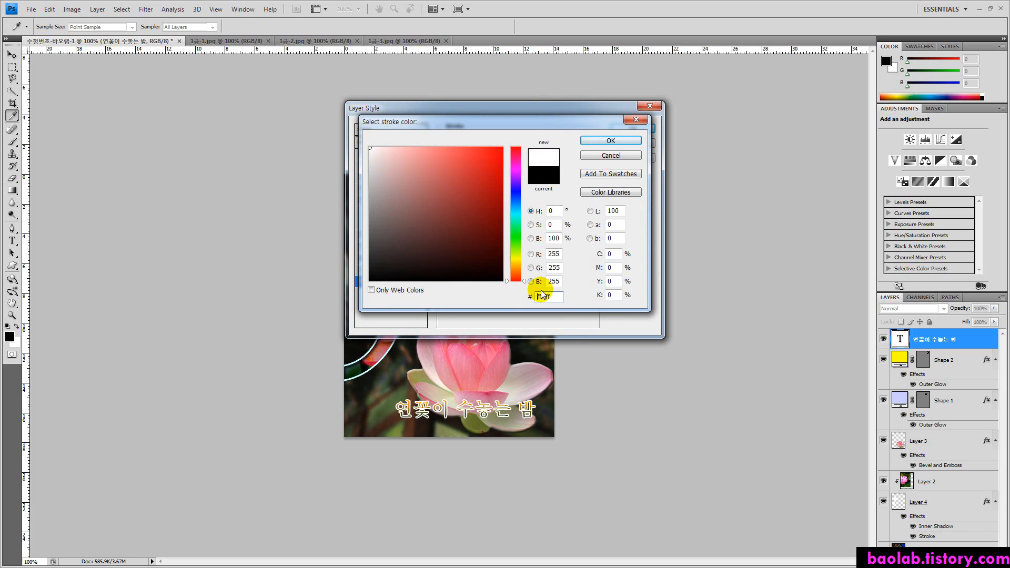
left_click(601, 144)
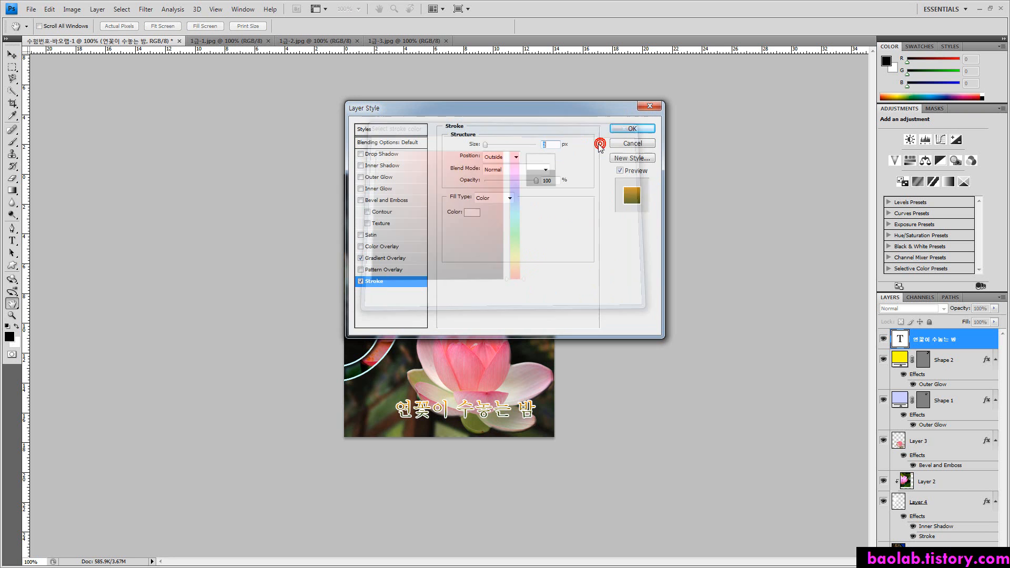
left_click(620, 130)
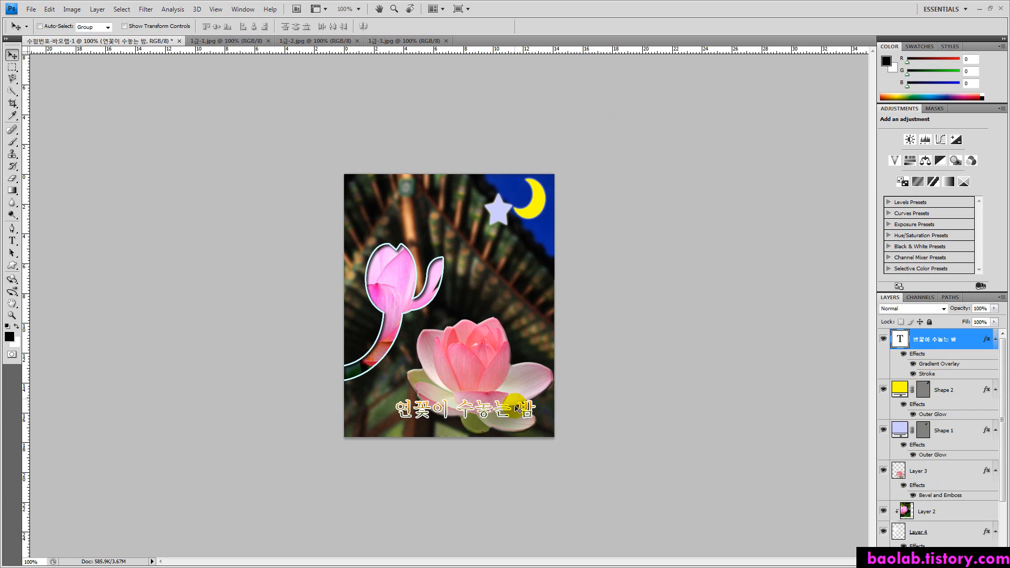
left_click_drag(509, 406, 519, 416)
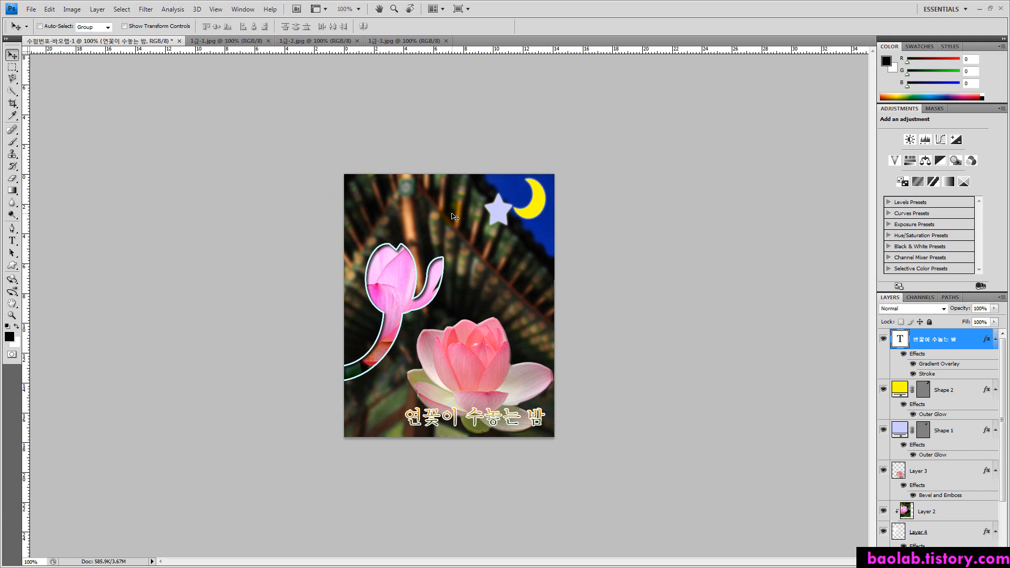
left_click(419, 275)
left_click(439, 266)
left_click(86, 307)
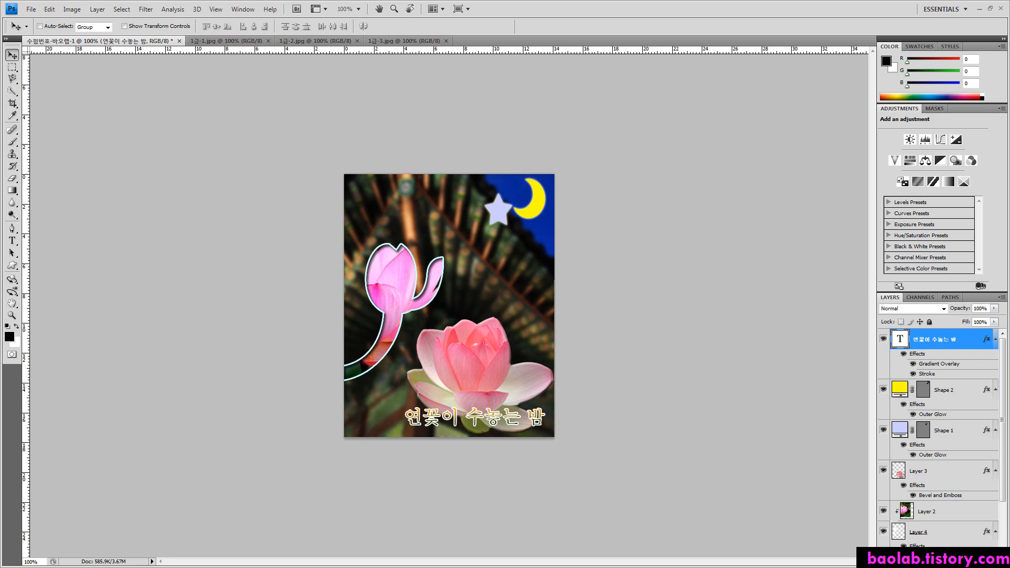